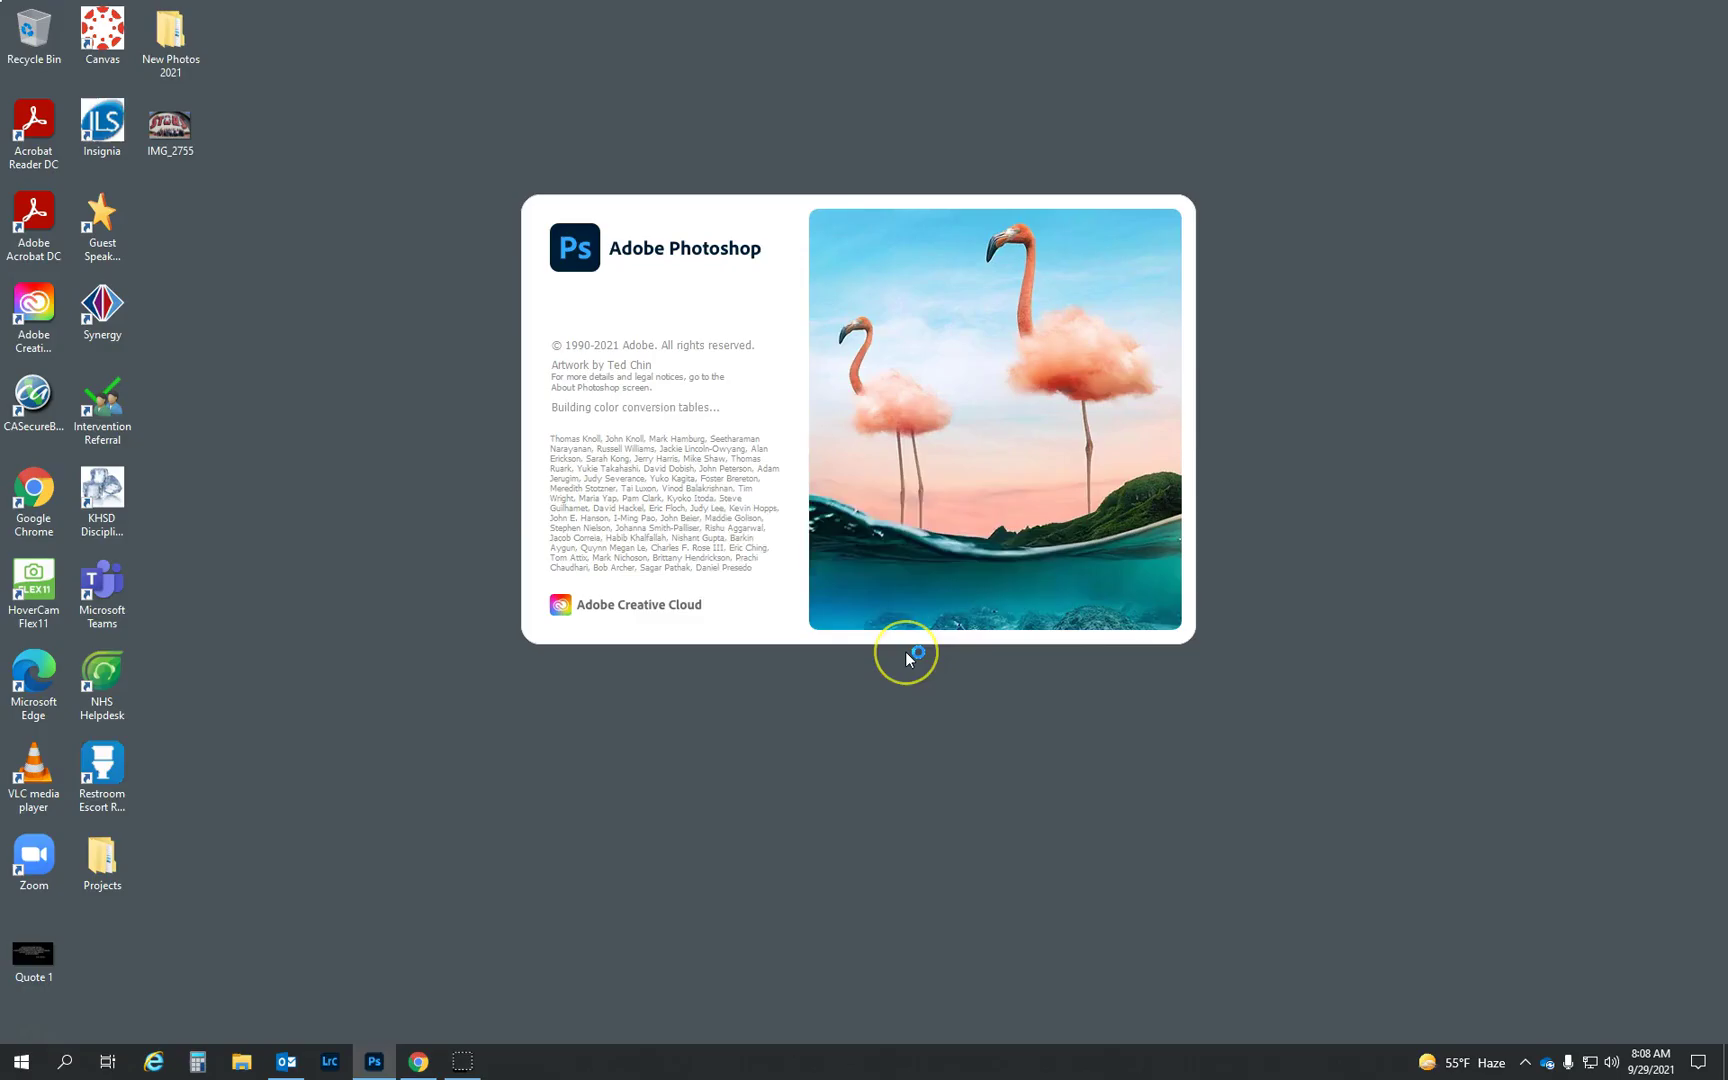
Dismiss the startup error message so Photoshop loads to its Home screen.
click(995, 592)
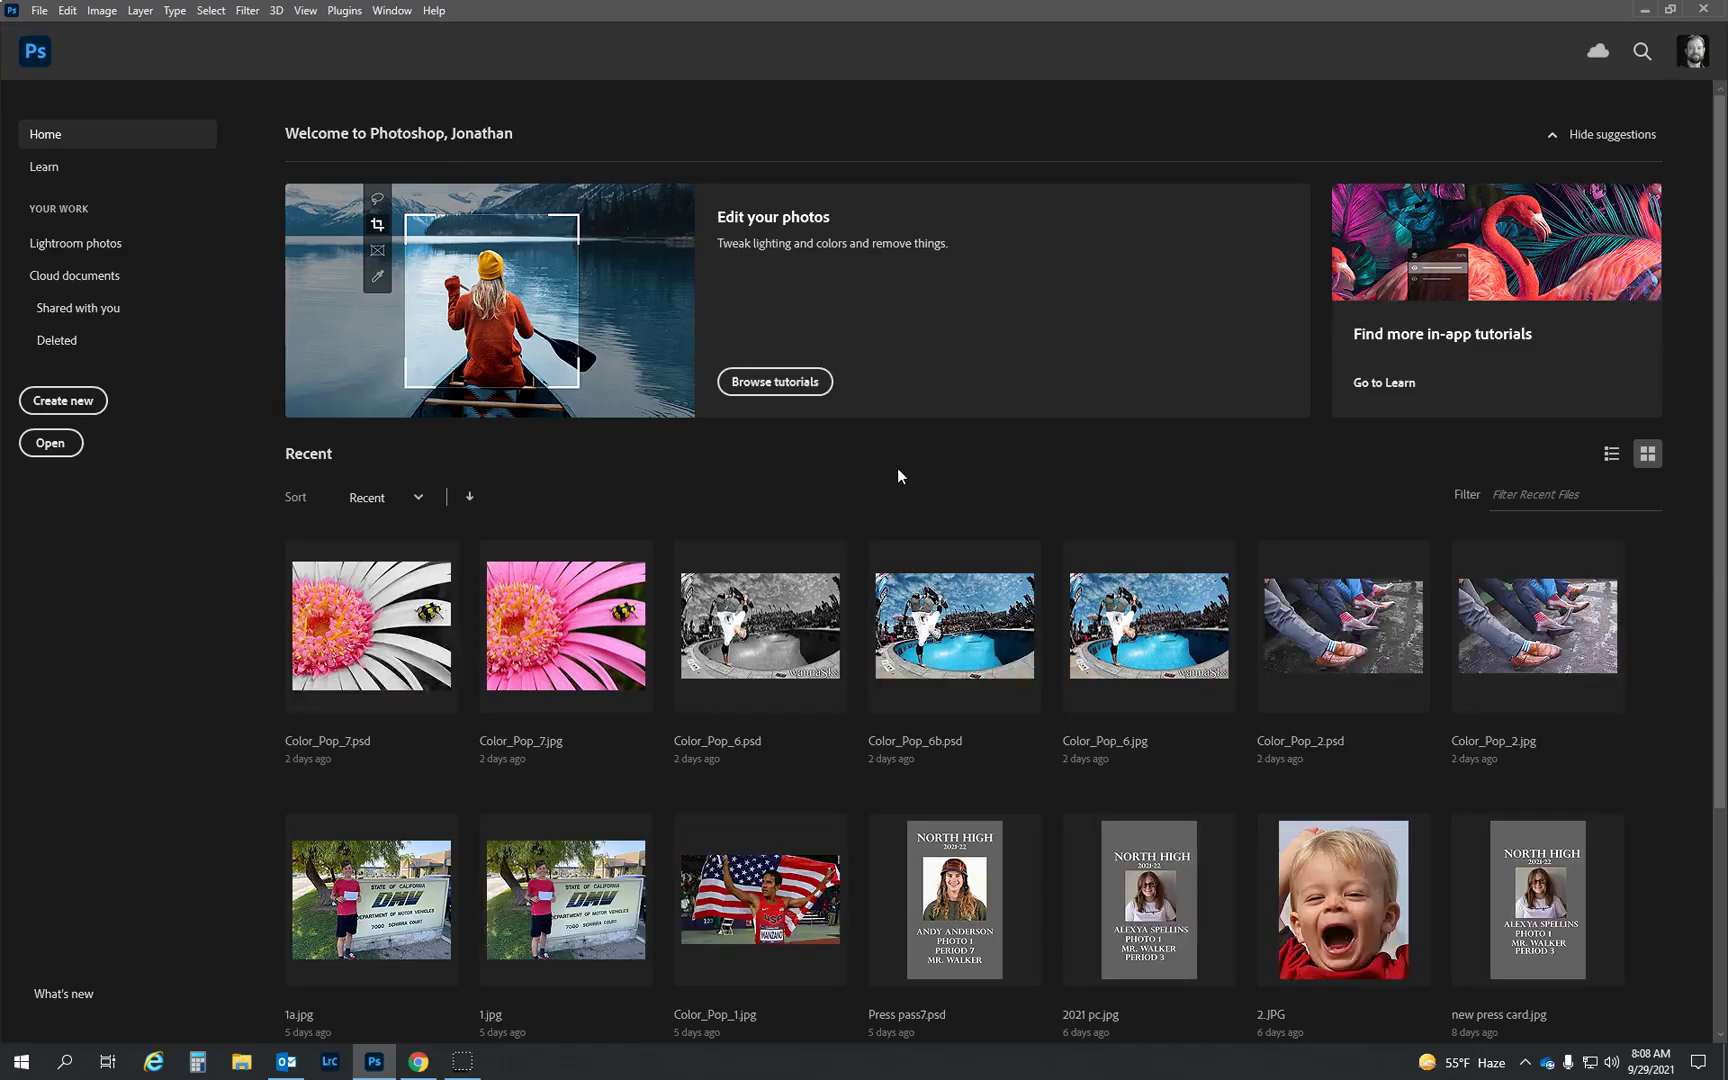
Create a 1280 × 720 px document at 72 ppi named Doodle.
click(76, 401)
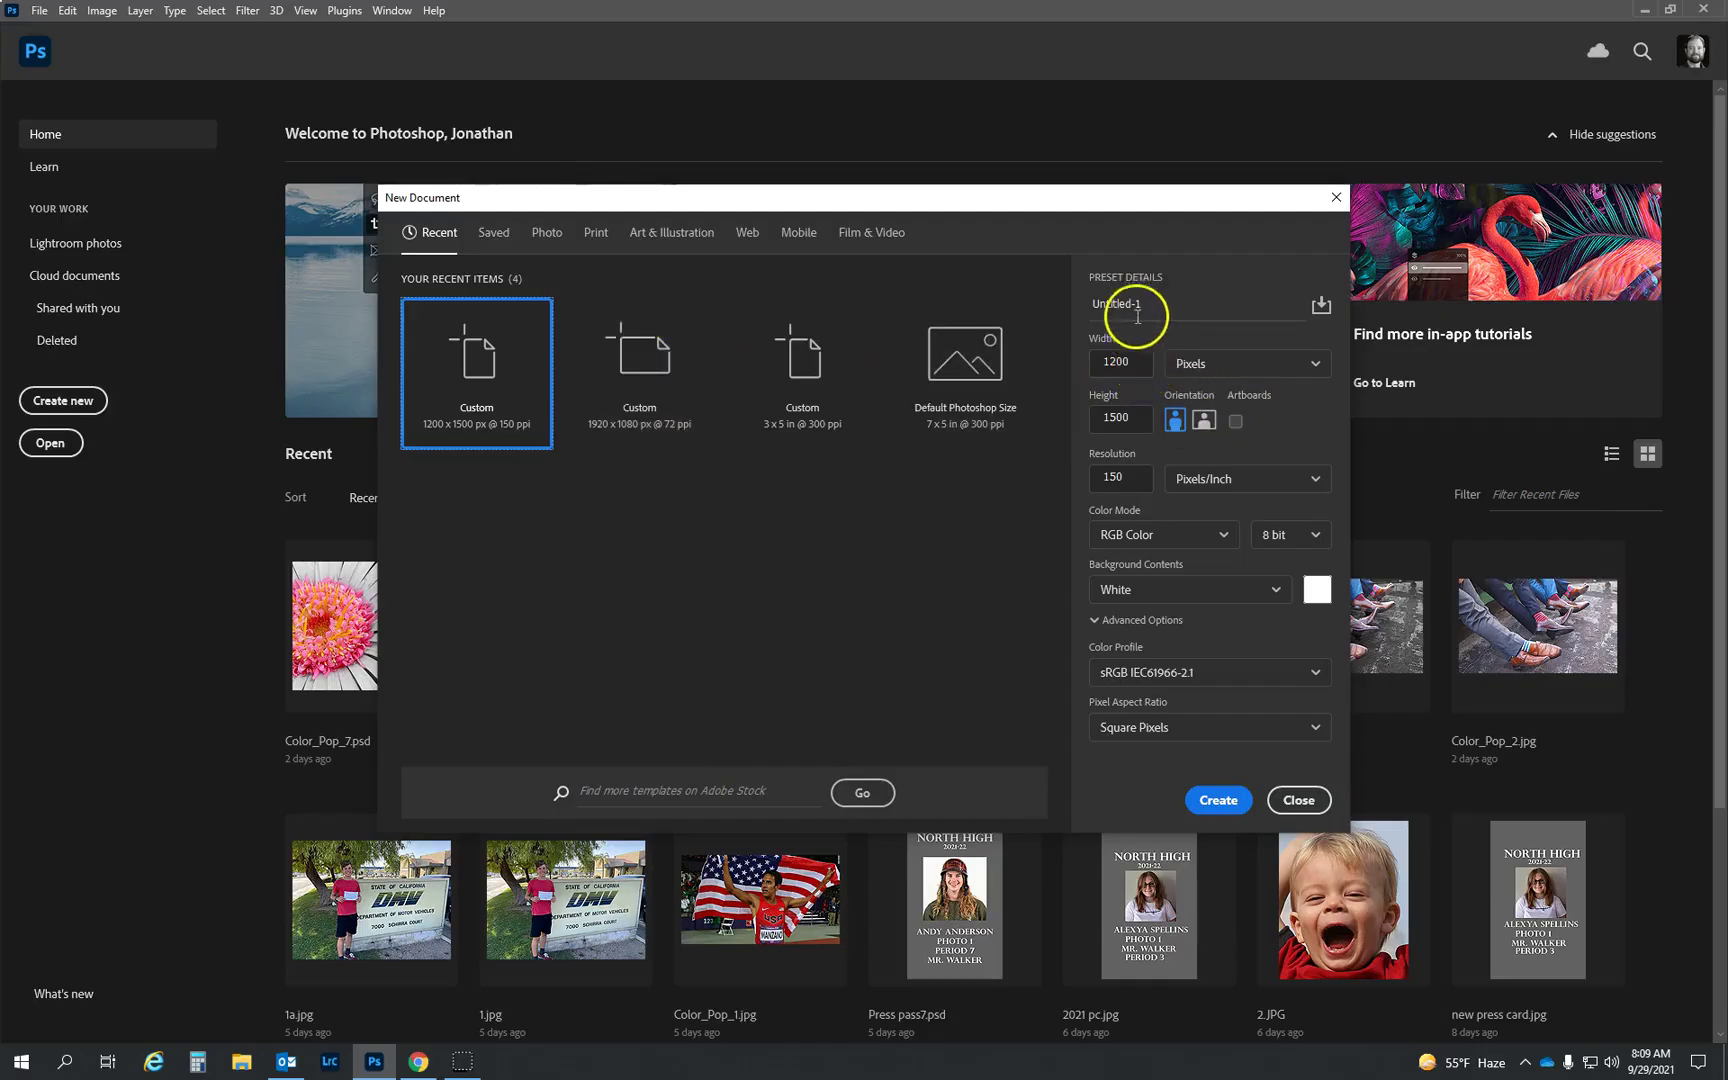
click(1118, 361)
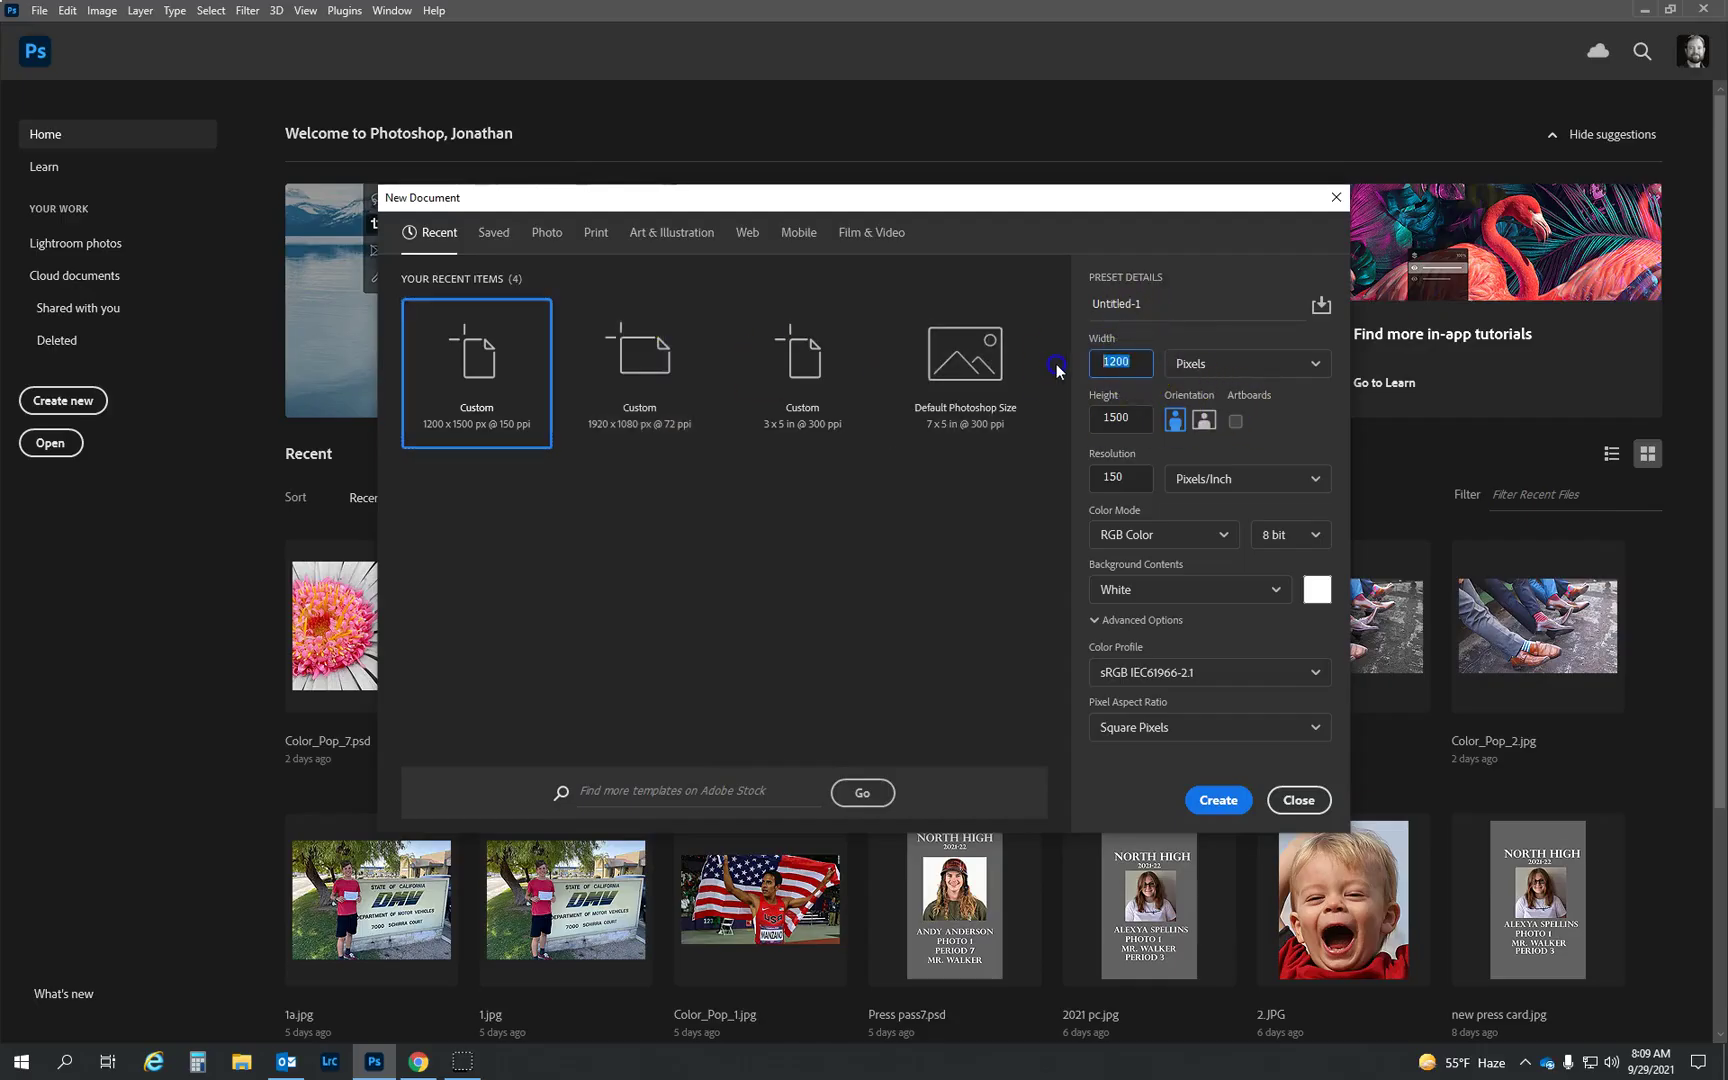
text(128)
click(1118, 417)
text(720)
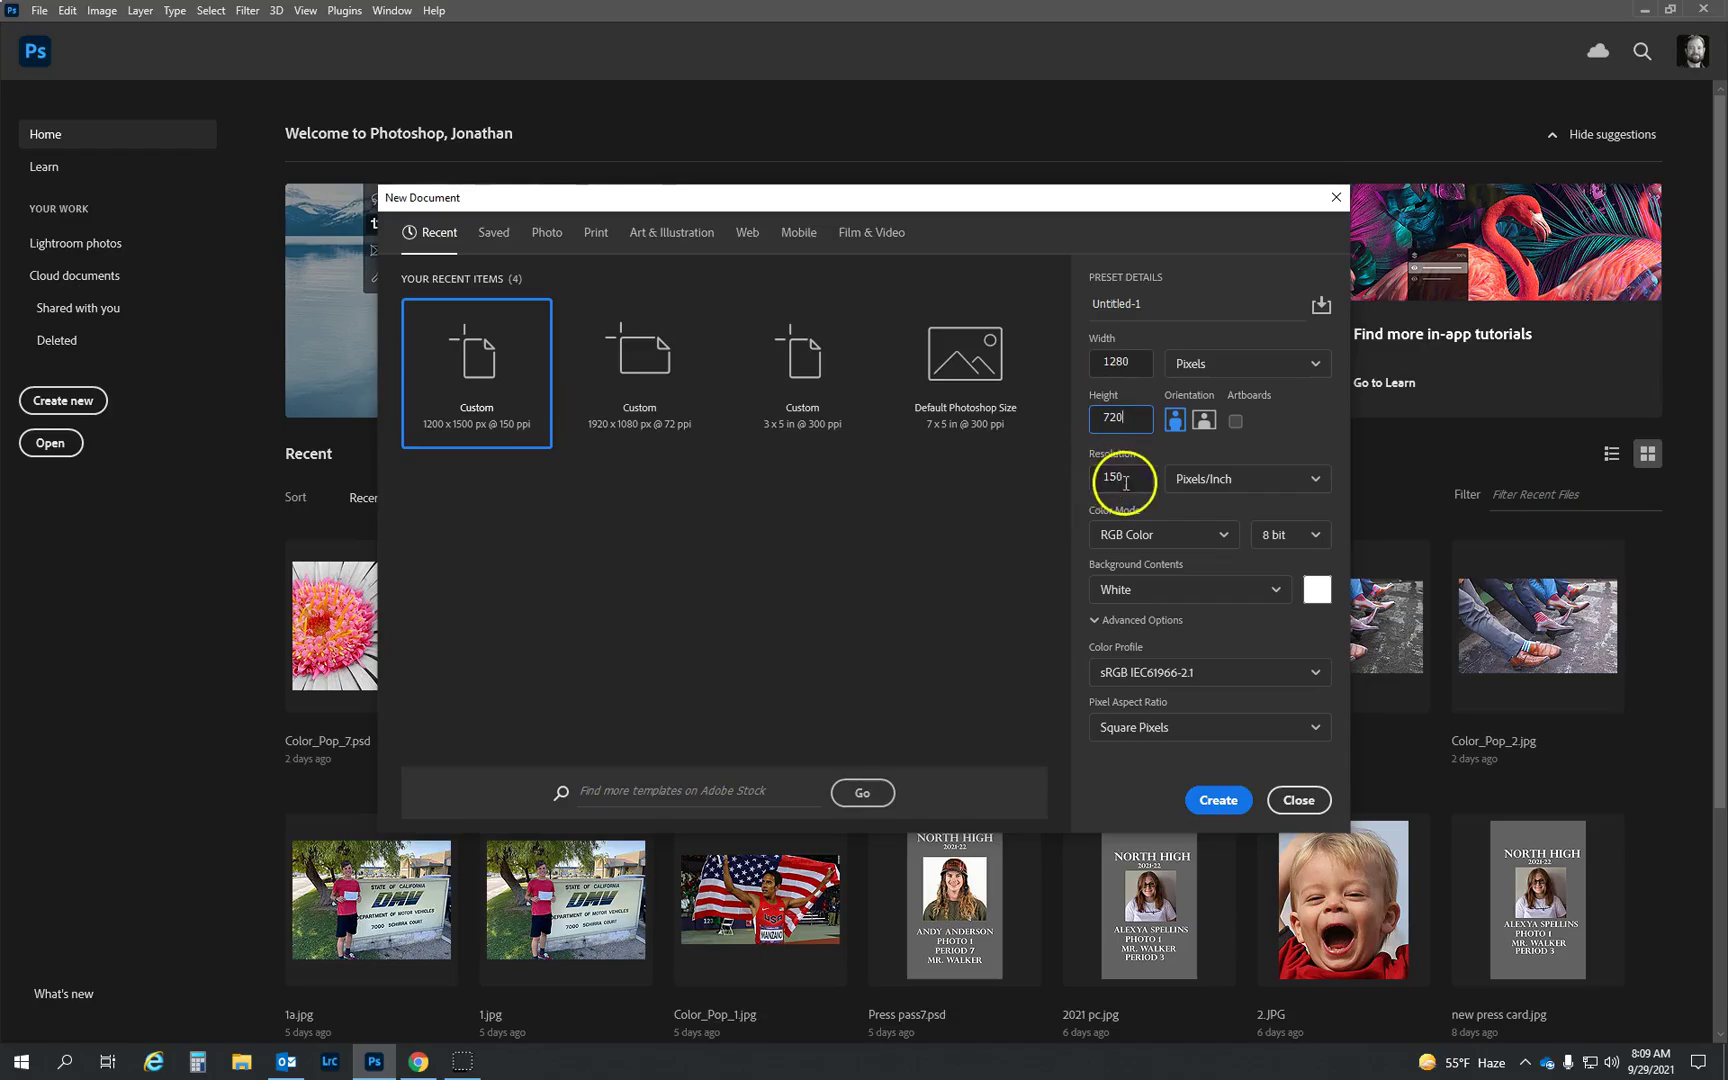
click(1125, 480)
text(72)
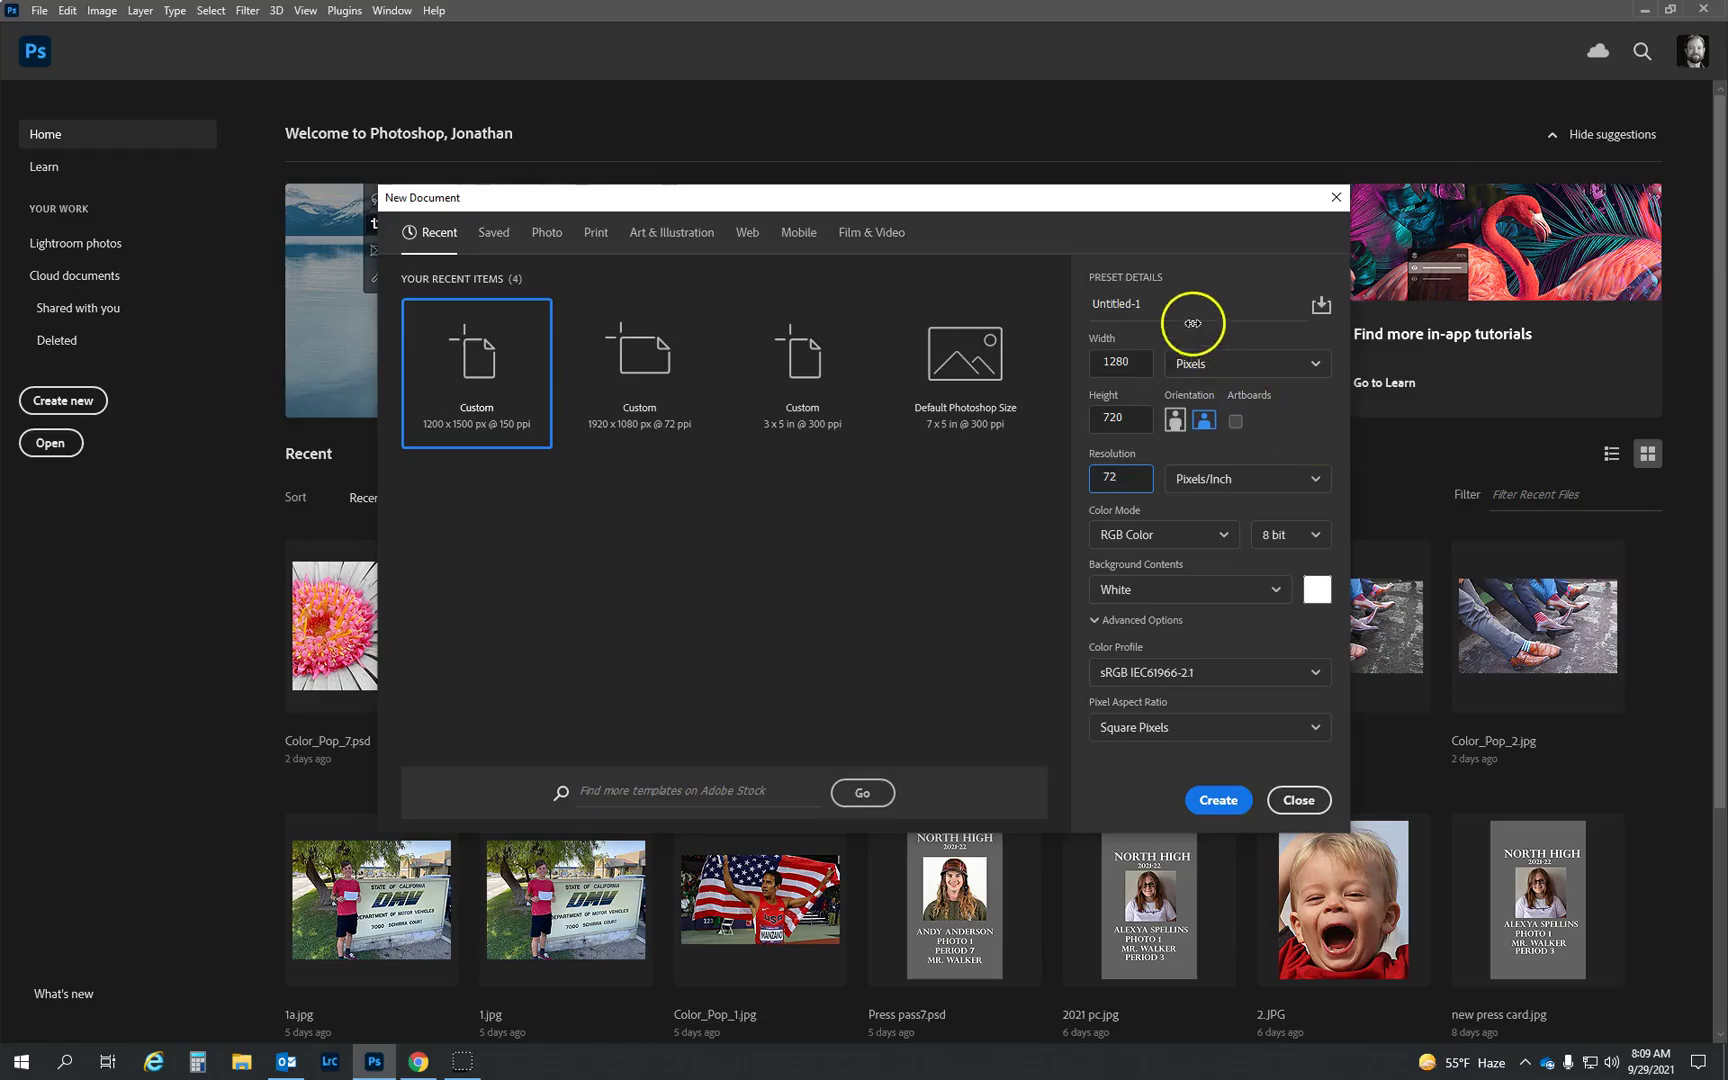
drag(1181, 311, 1055, 311)
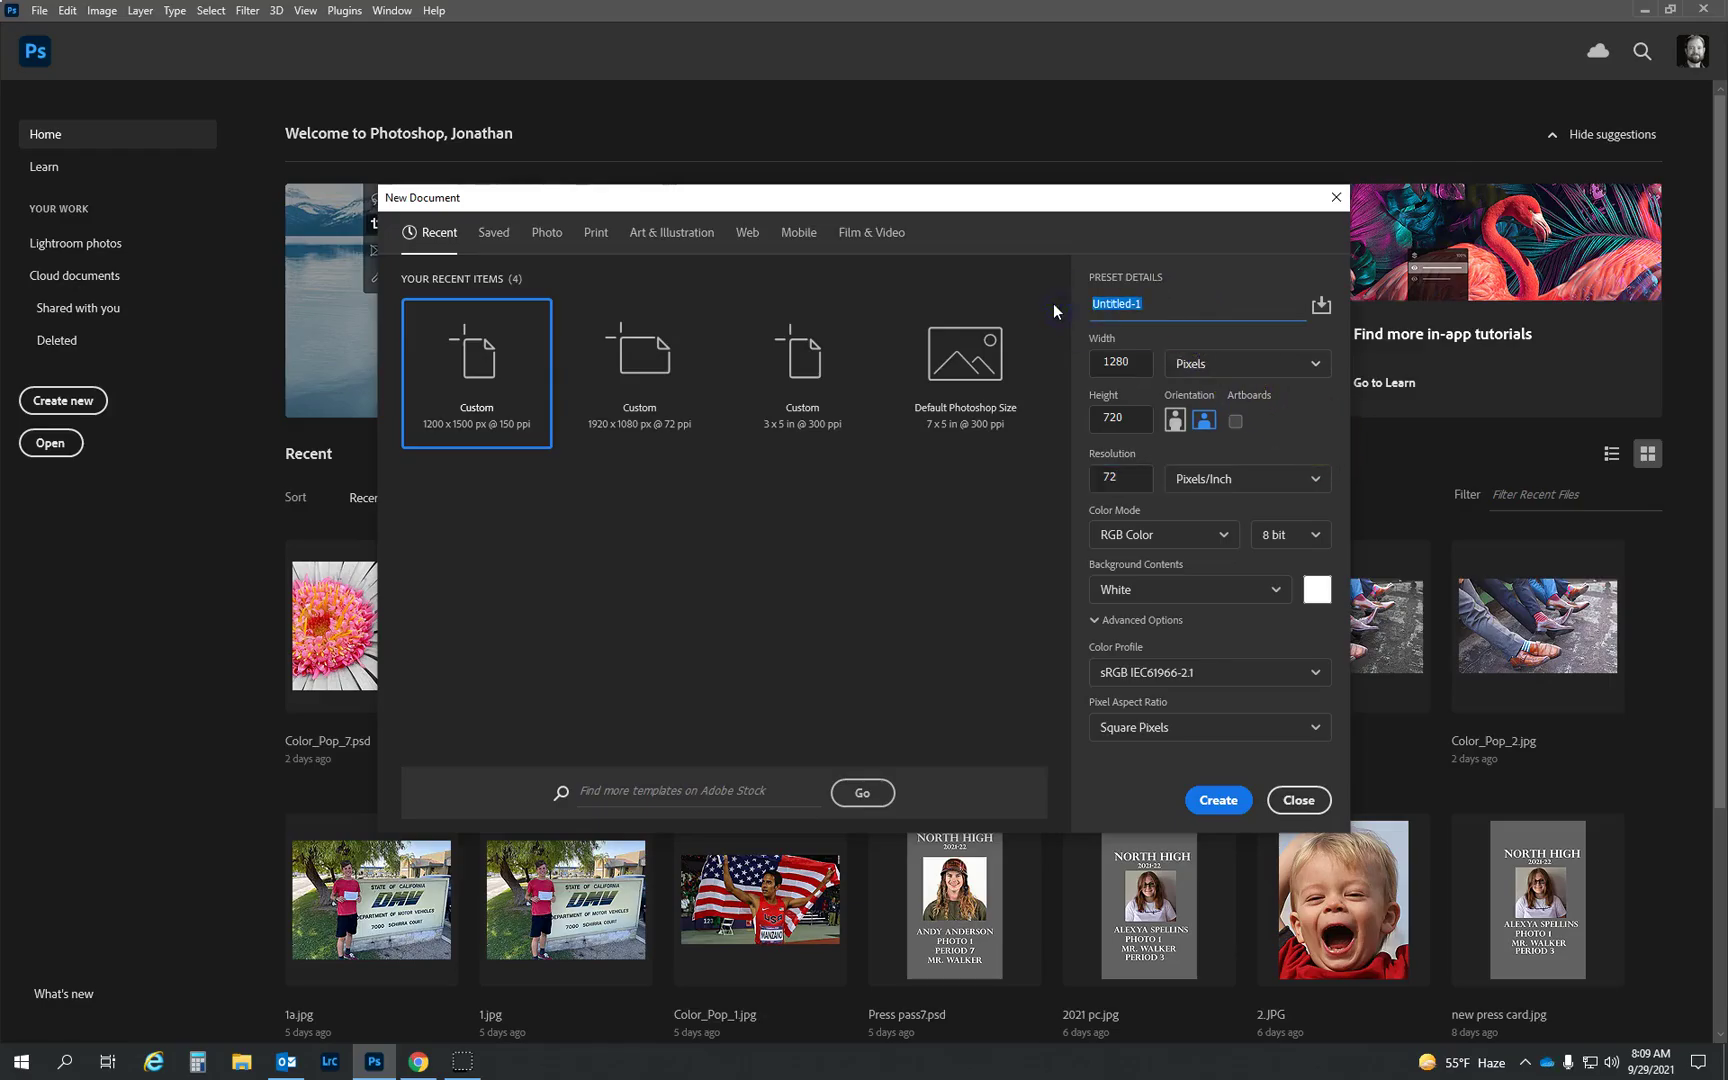
text(Doodle)
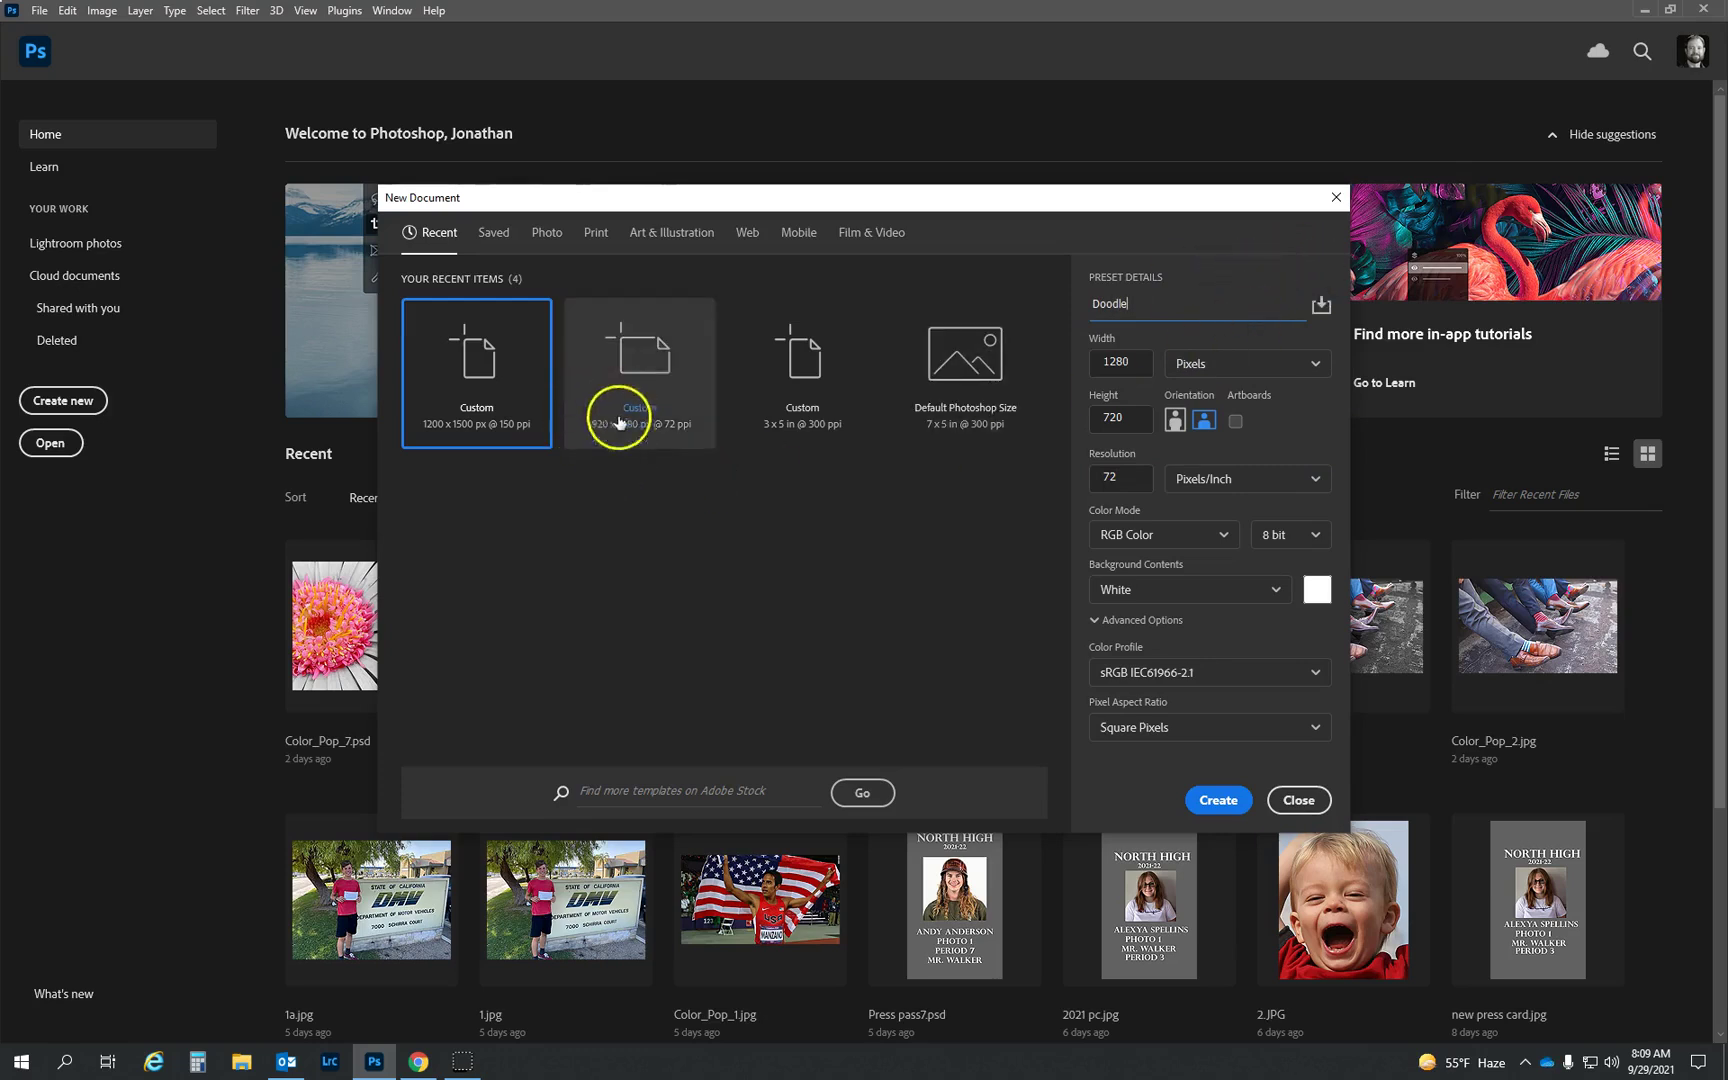
click(1214, 799)
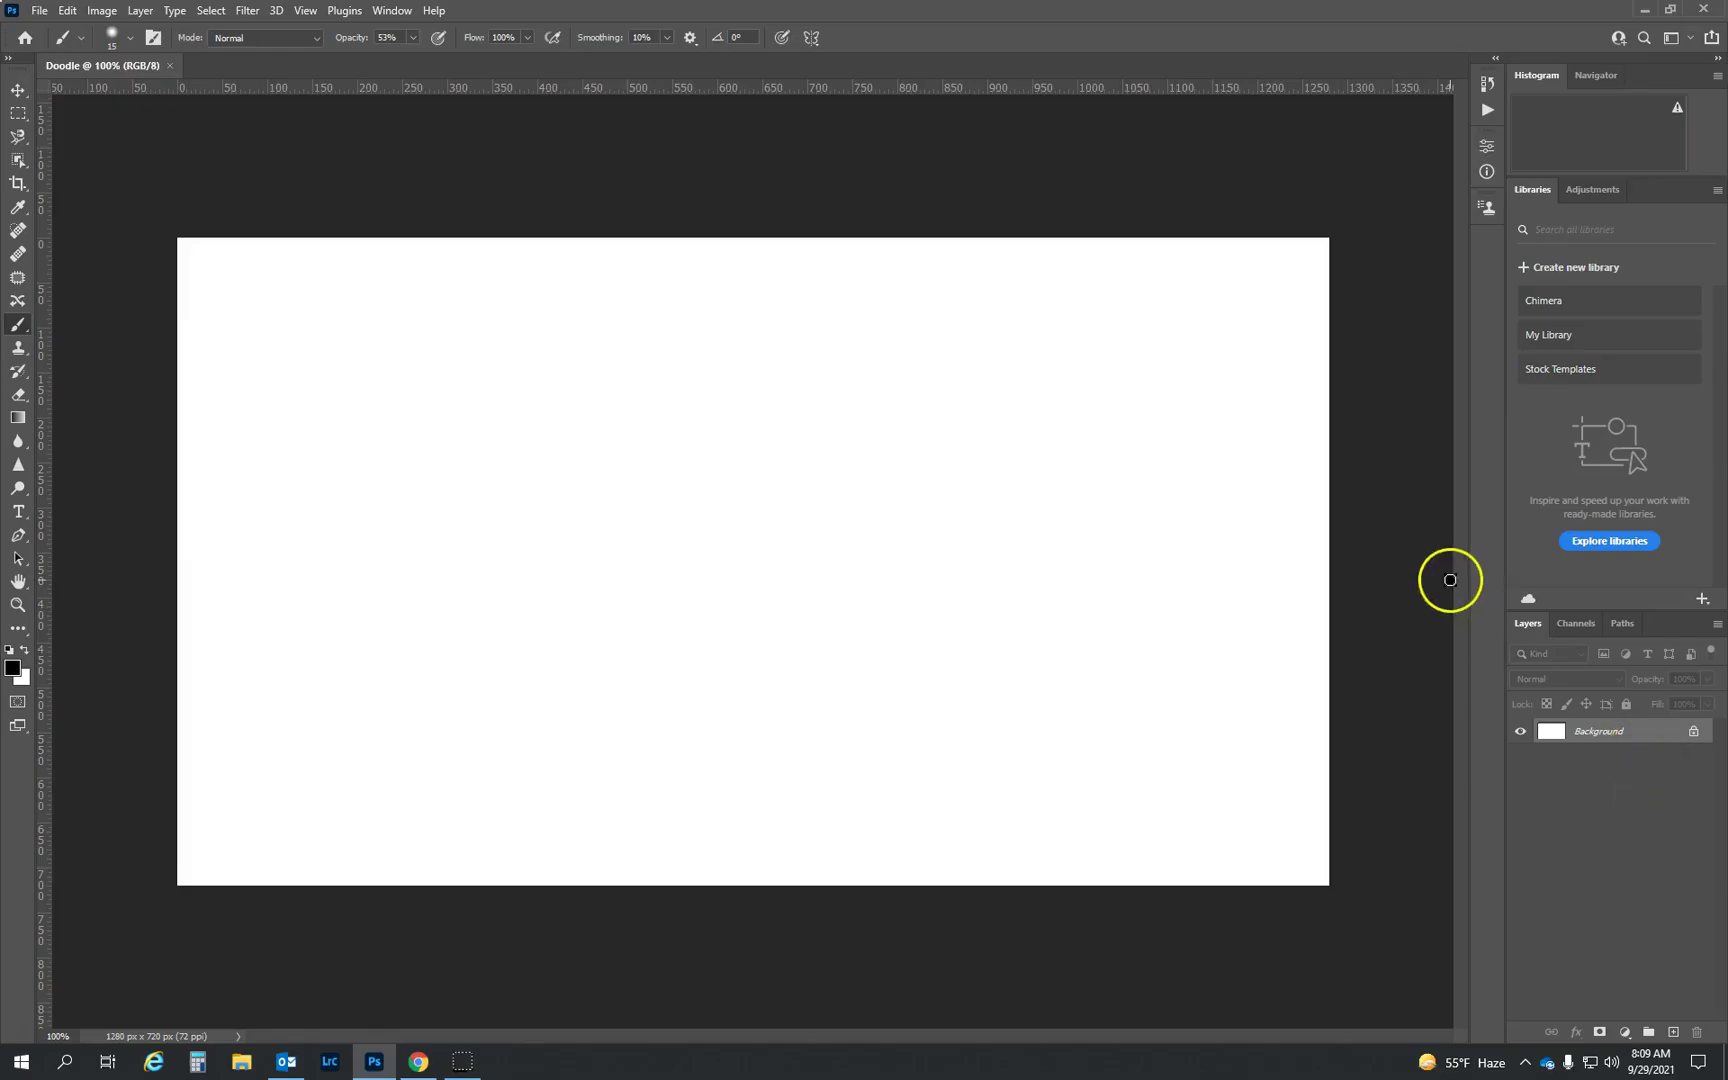
Switch to the Essentials workspace and dock the floating Layers panel.
click(384, 13)
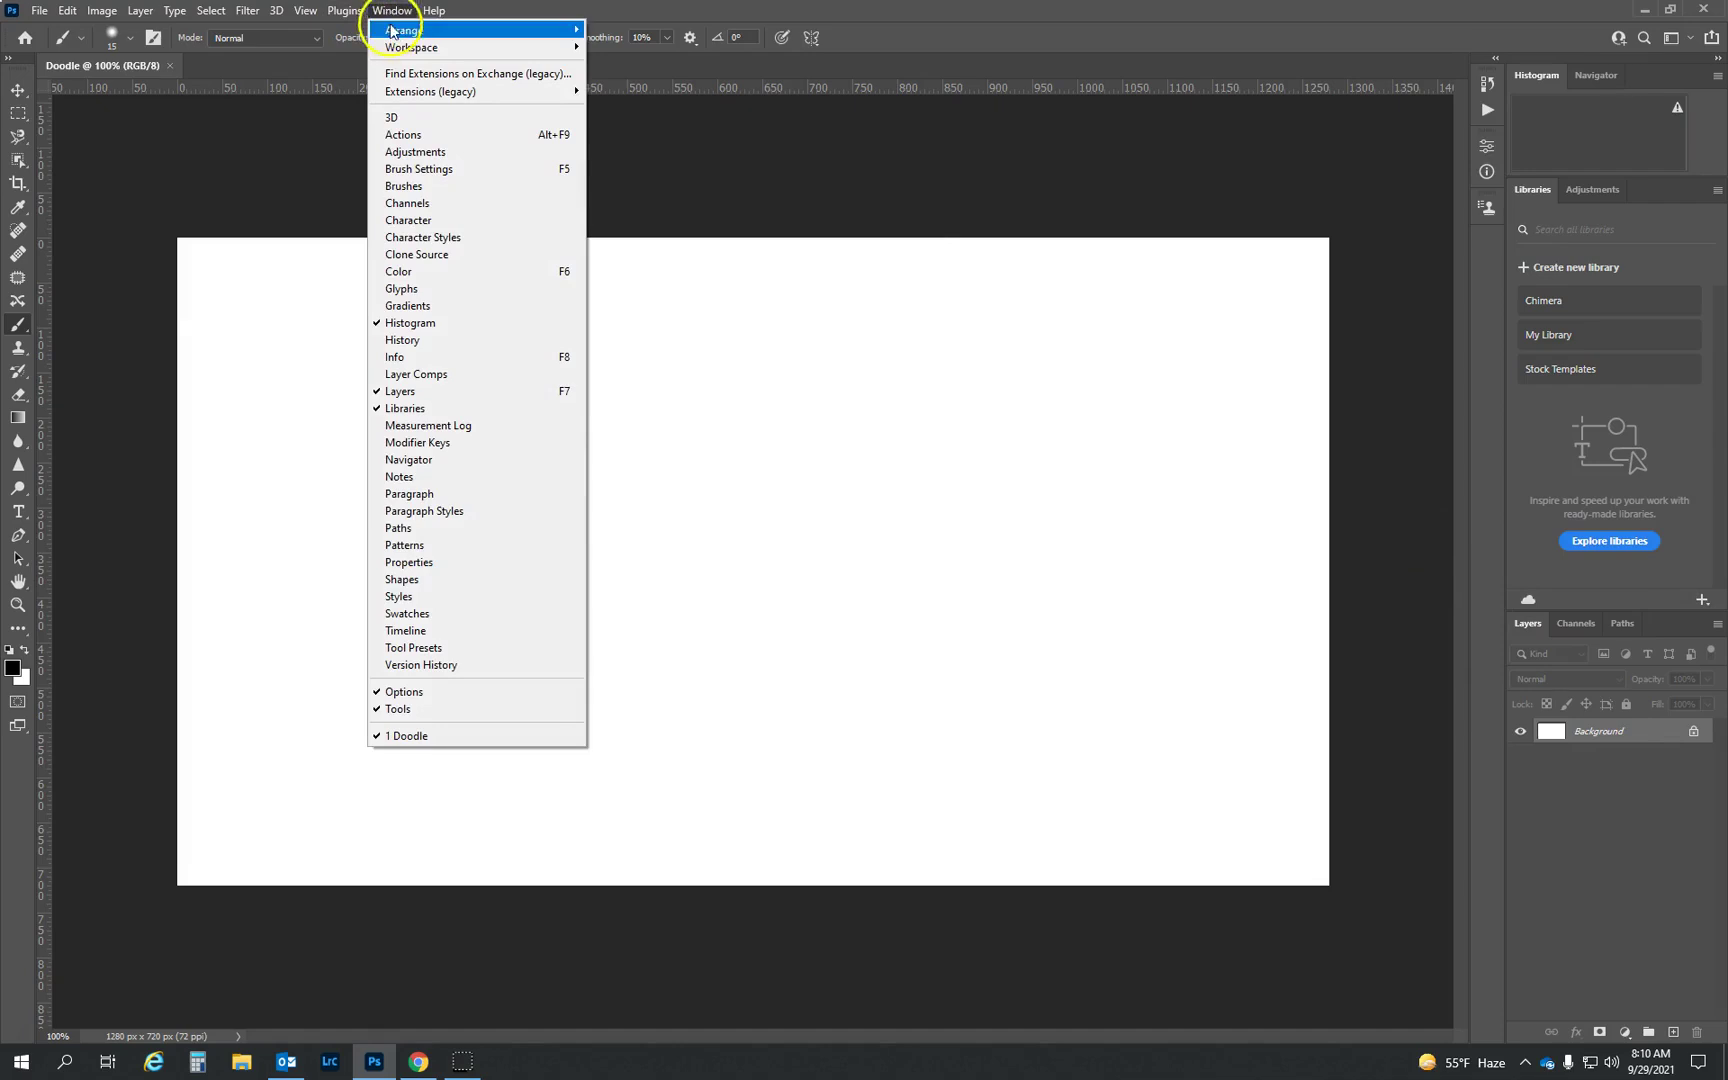
mouse_move(401, 47)
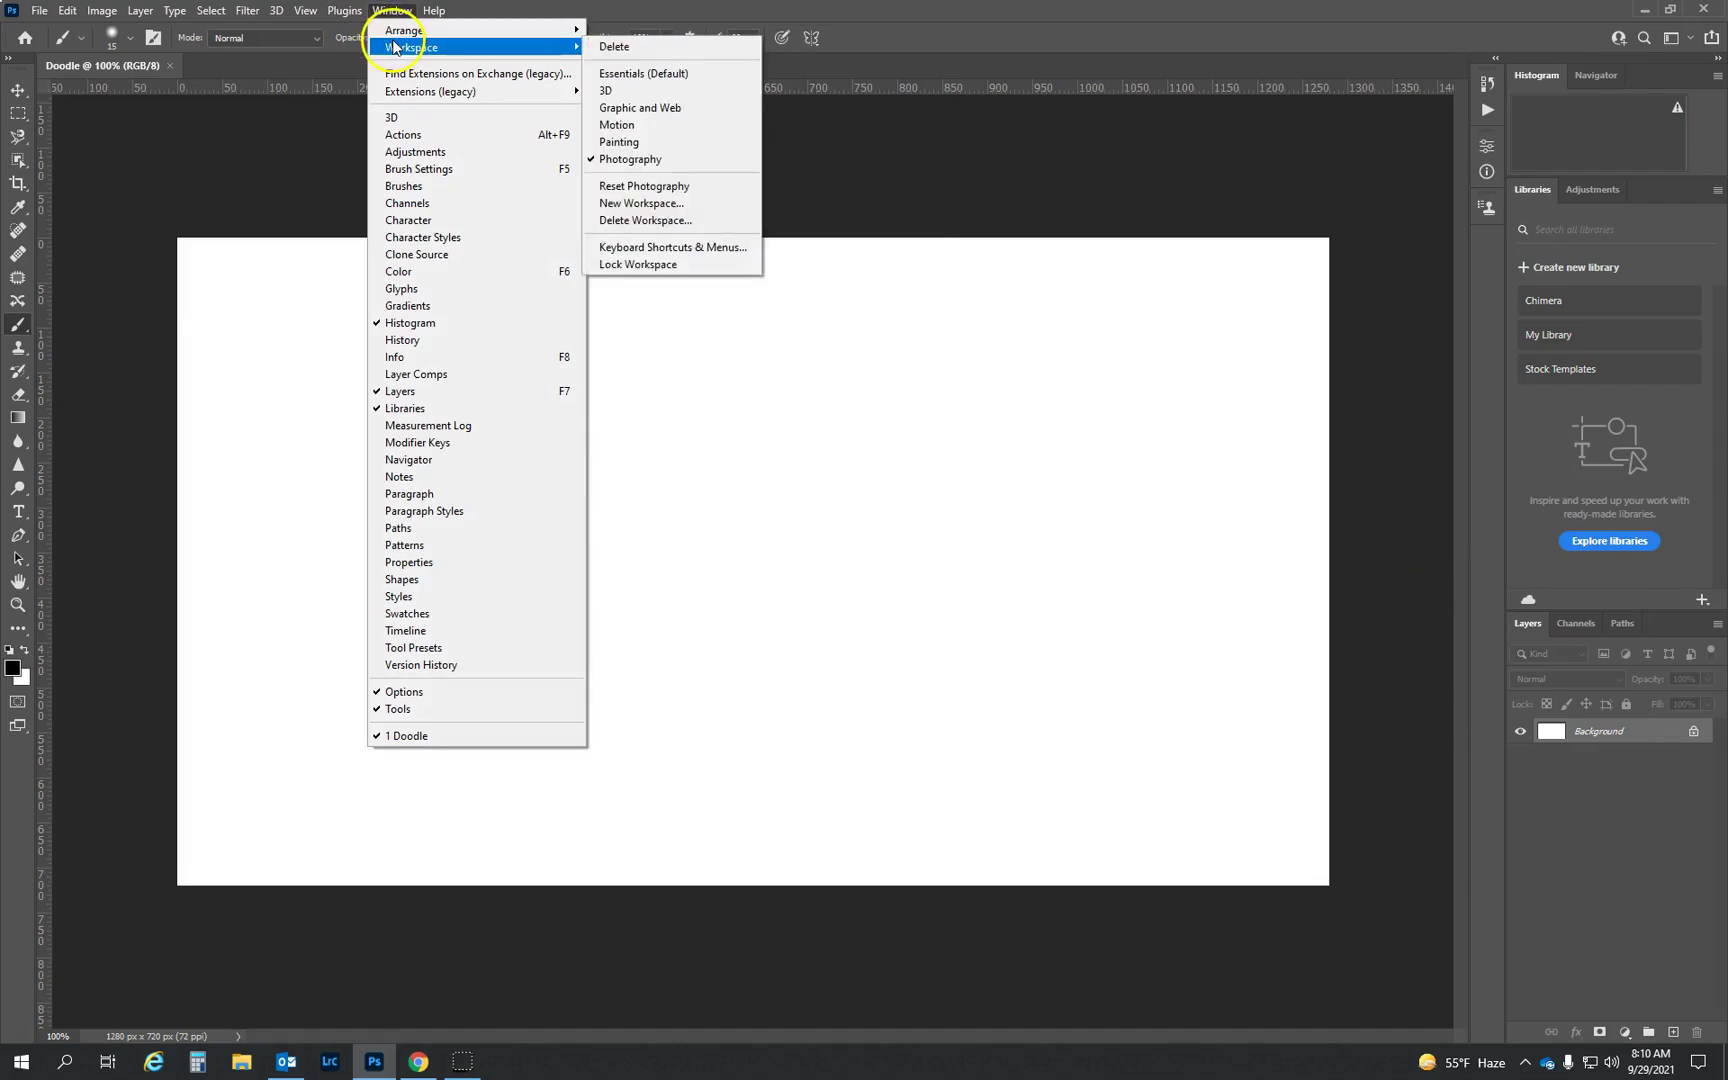
click(650, 79)
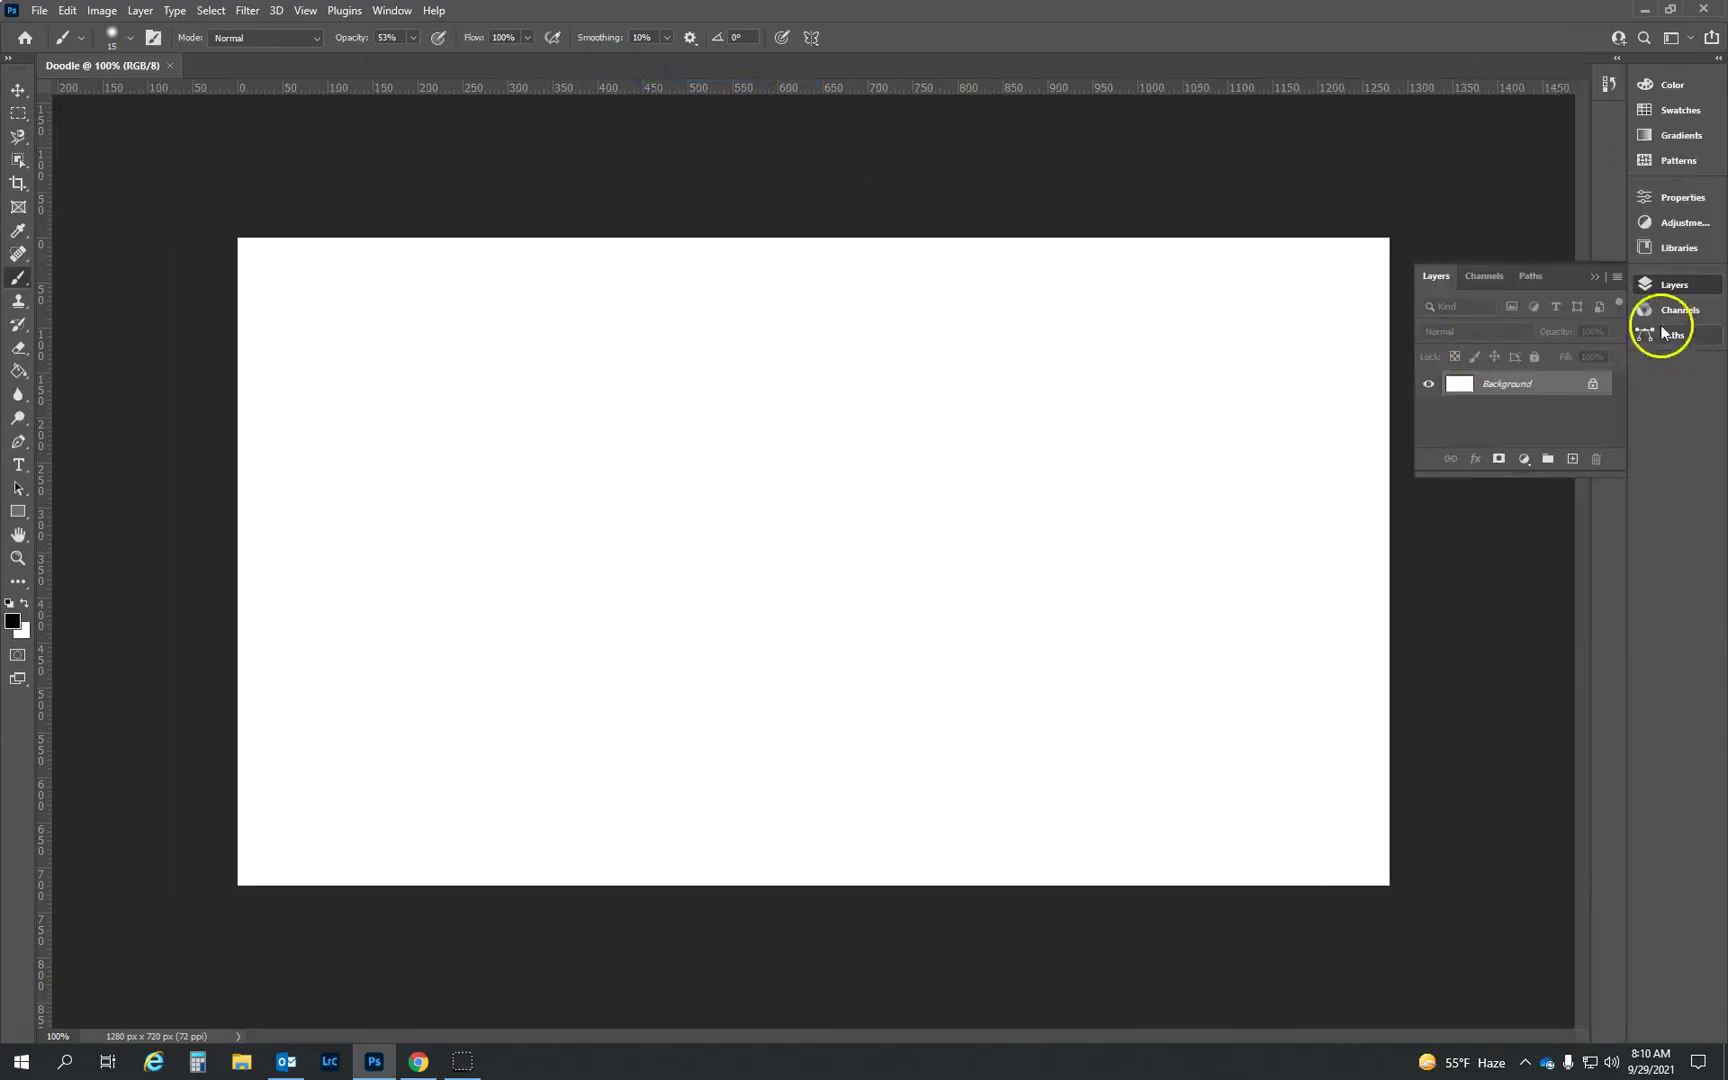
click(1594, 278)
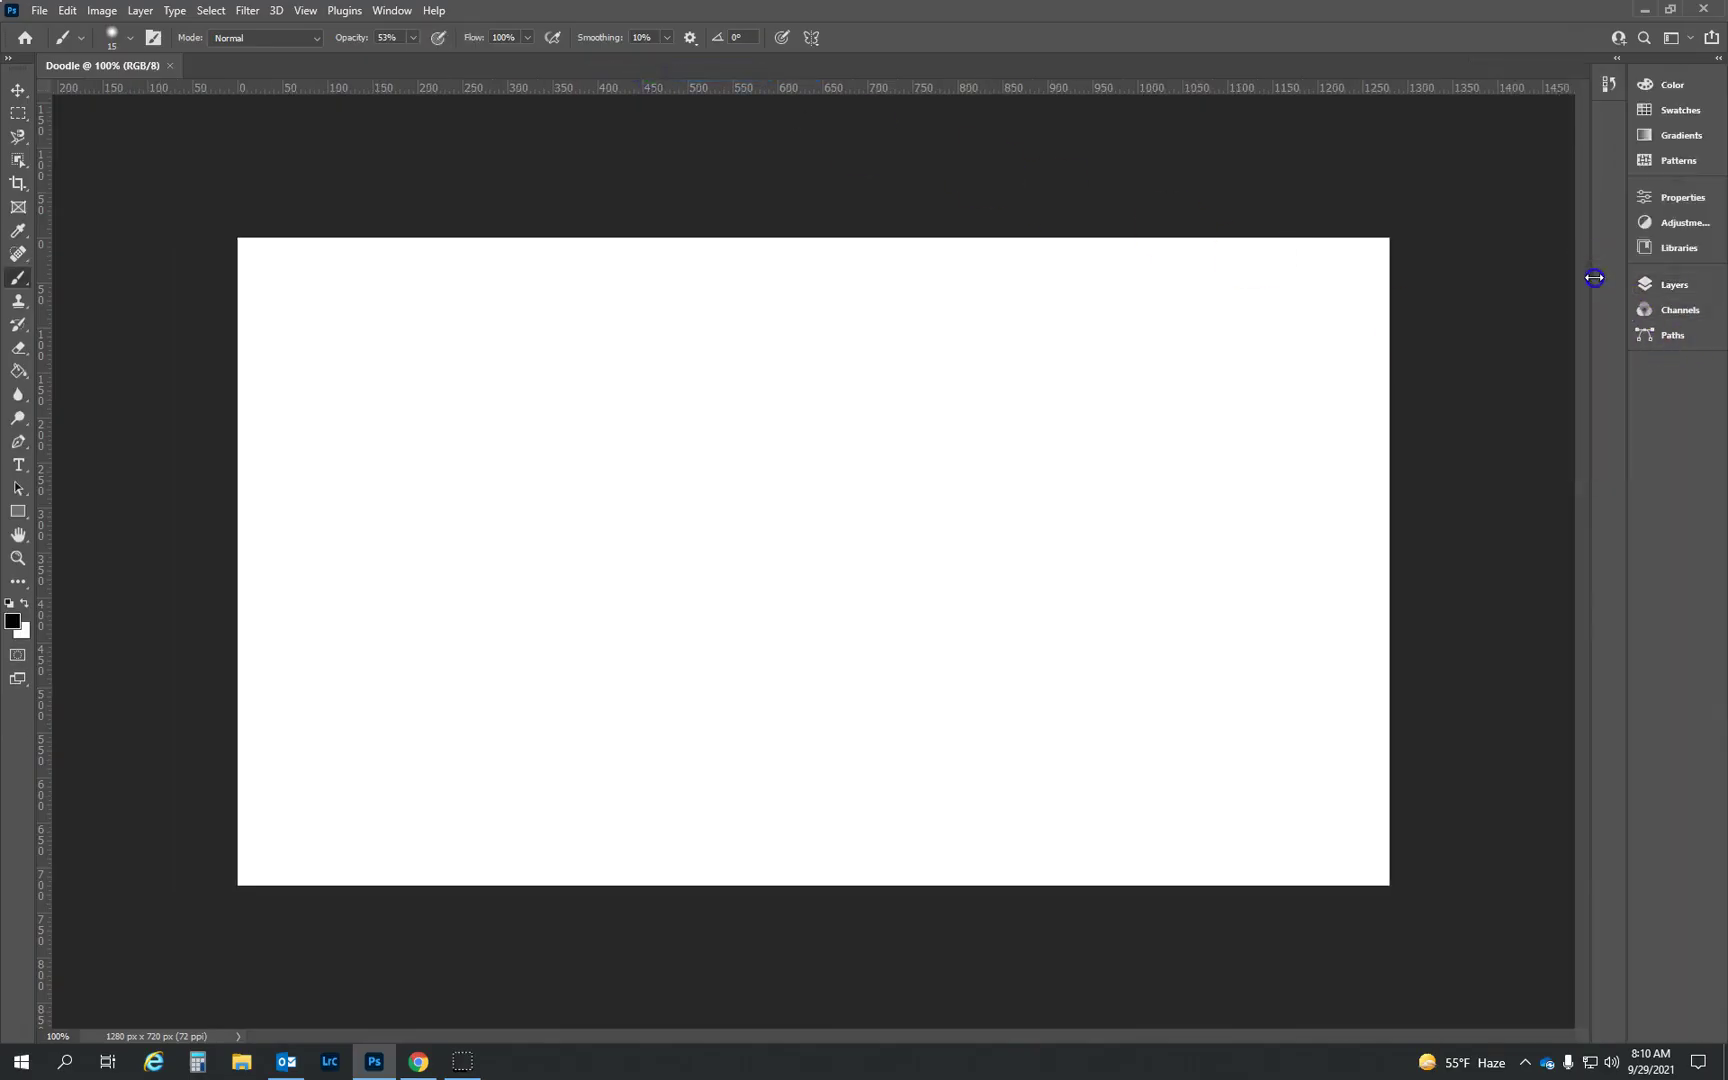
Reset the Essentials workspace to its default panels.
click(394, 11)
mouse_move(470, 47)
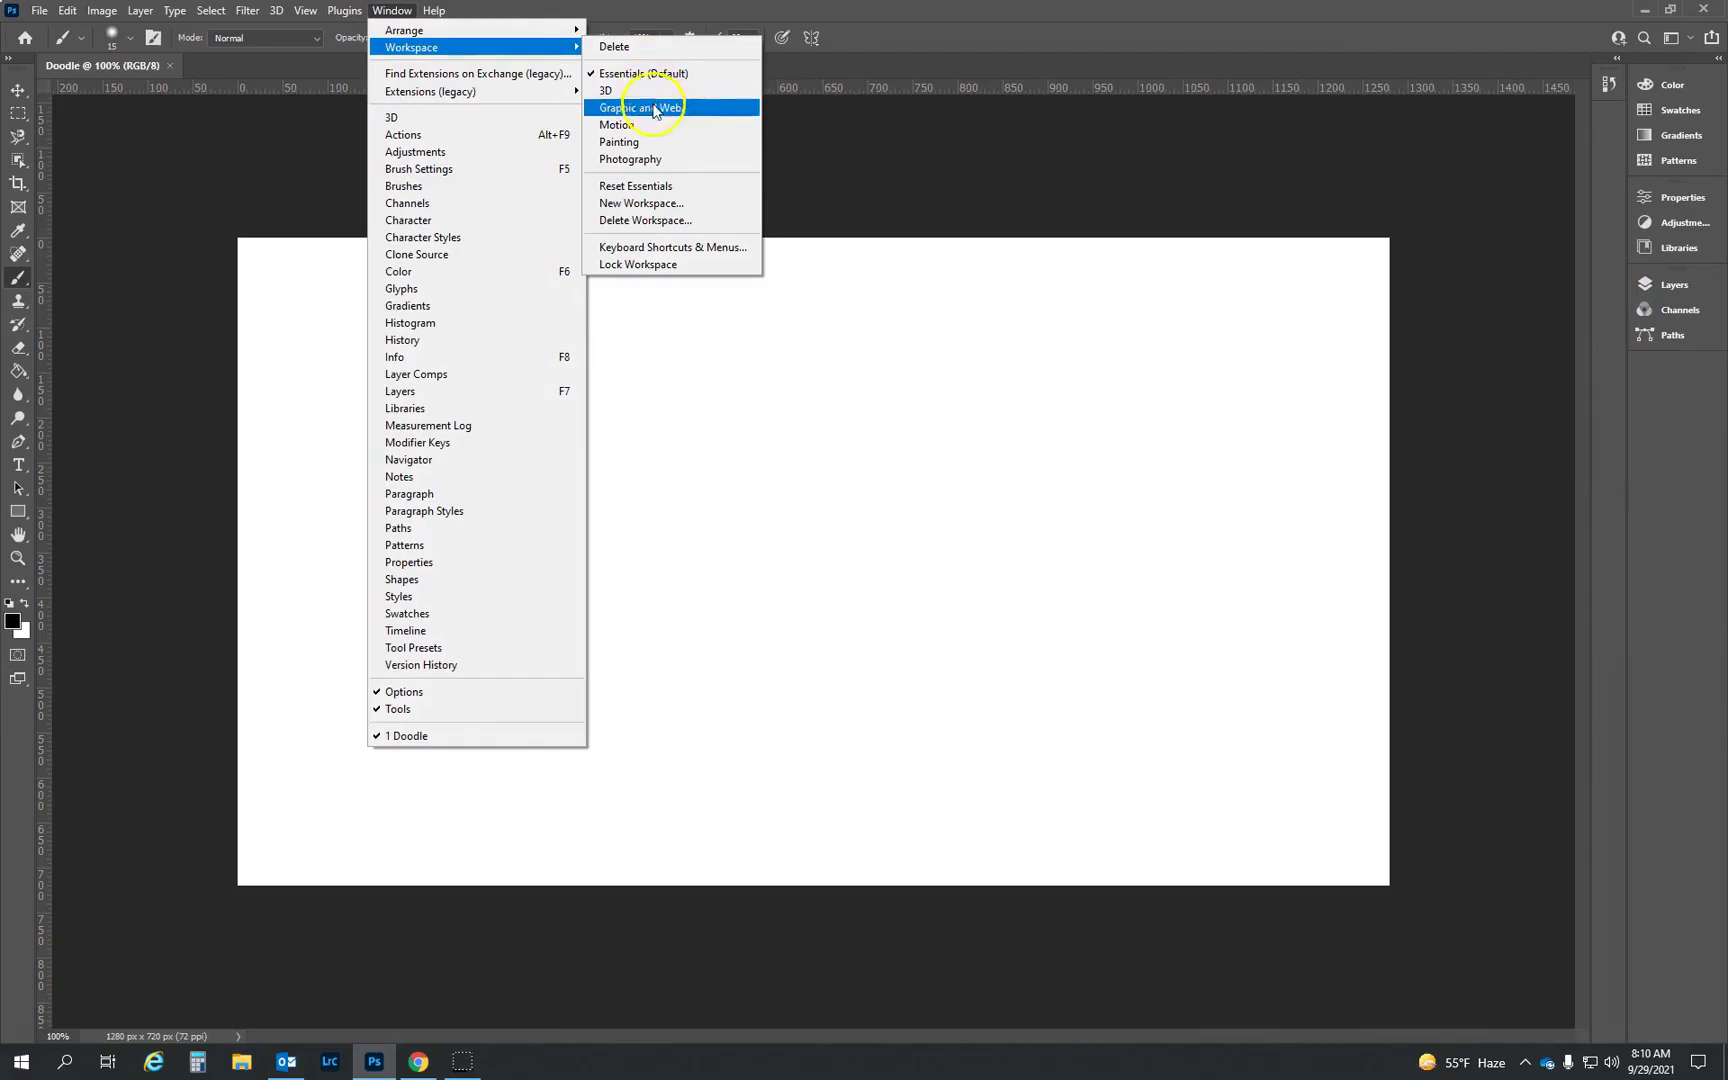
click(656, 188)
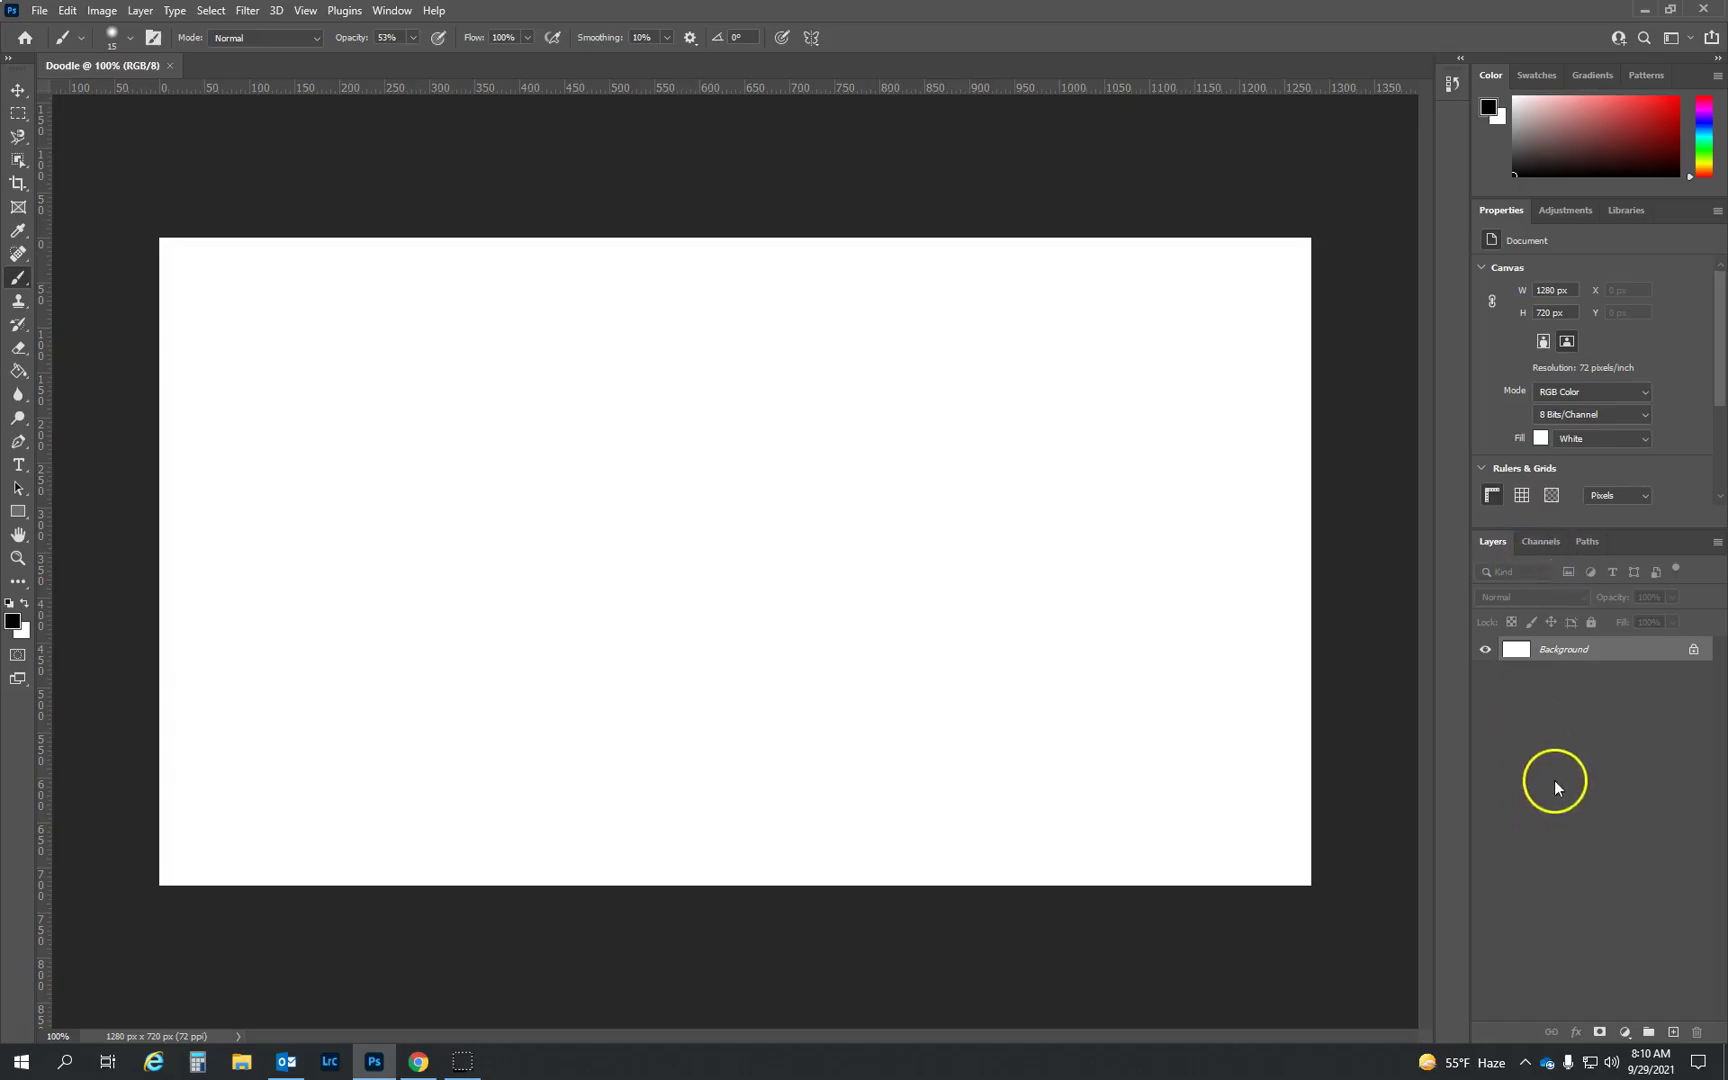
click(385, 12)
mouse_move(397, 47)
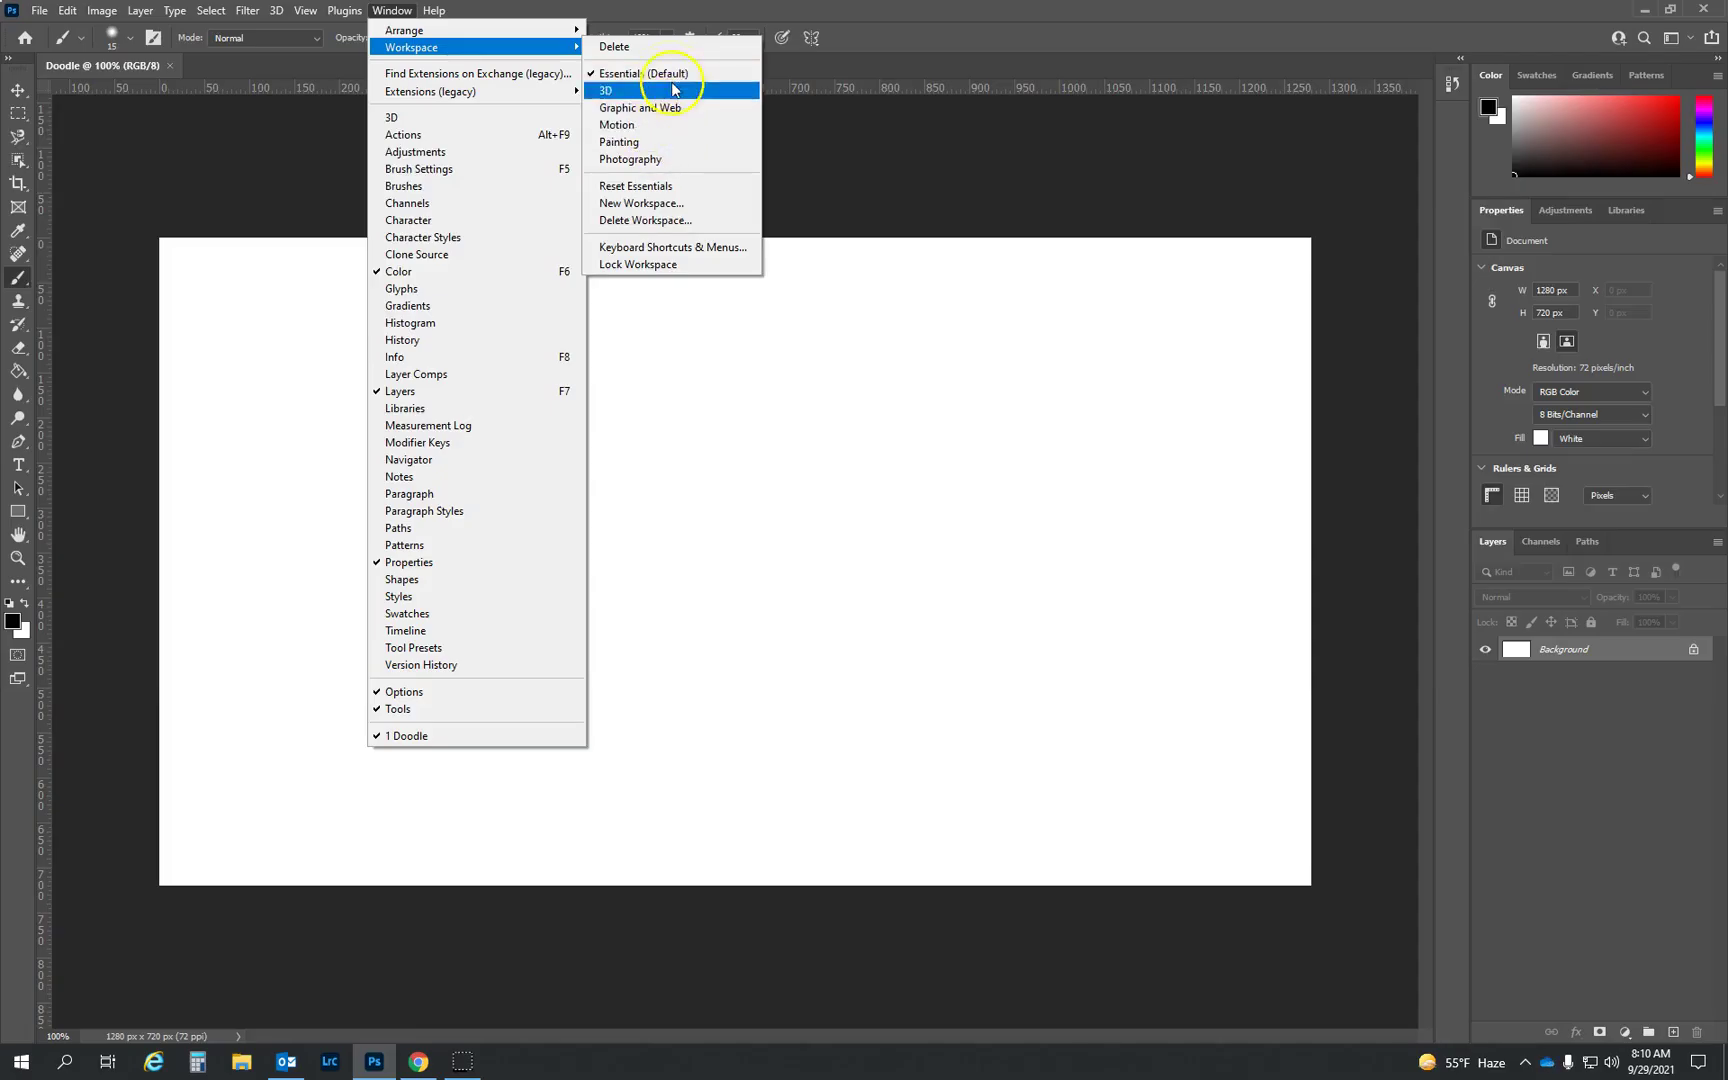
click(975, 12)
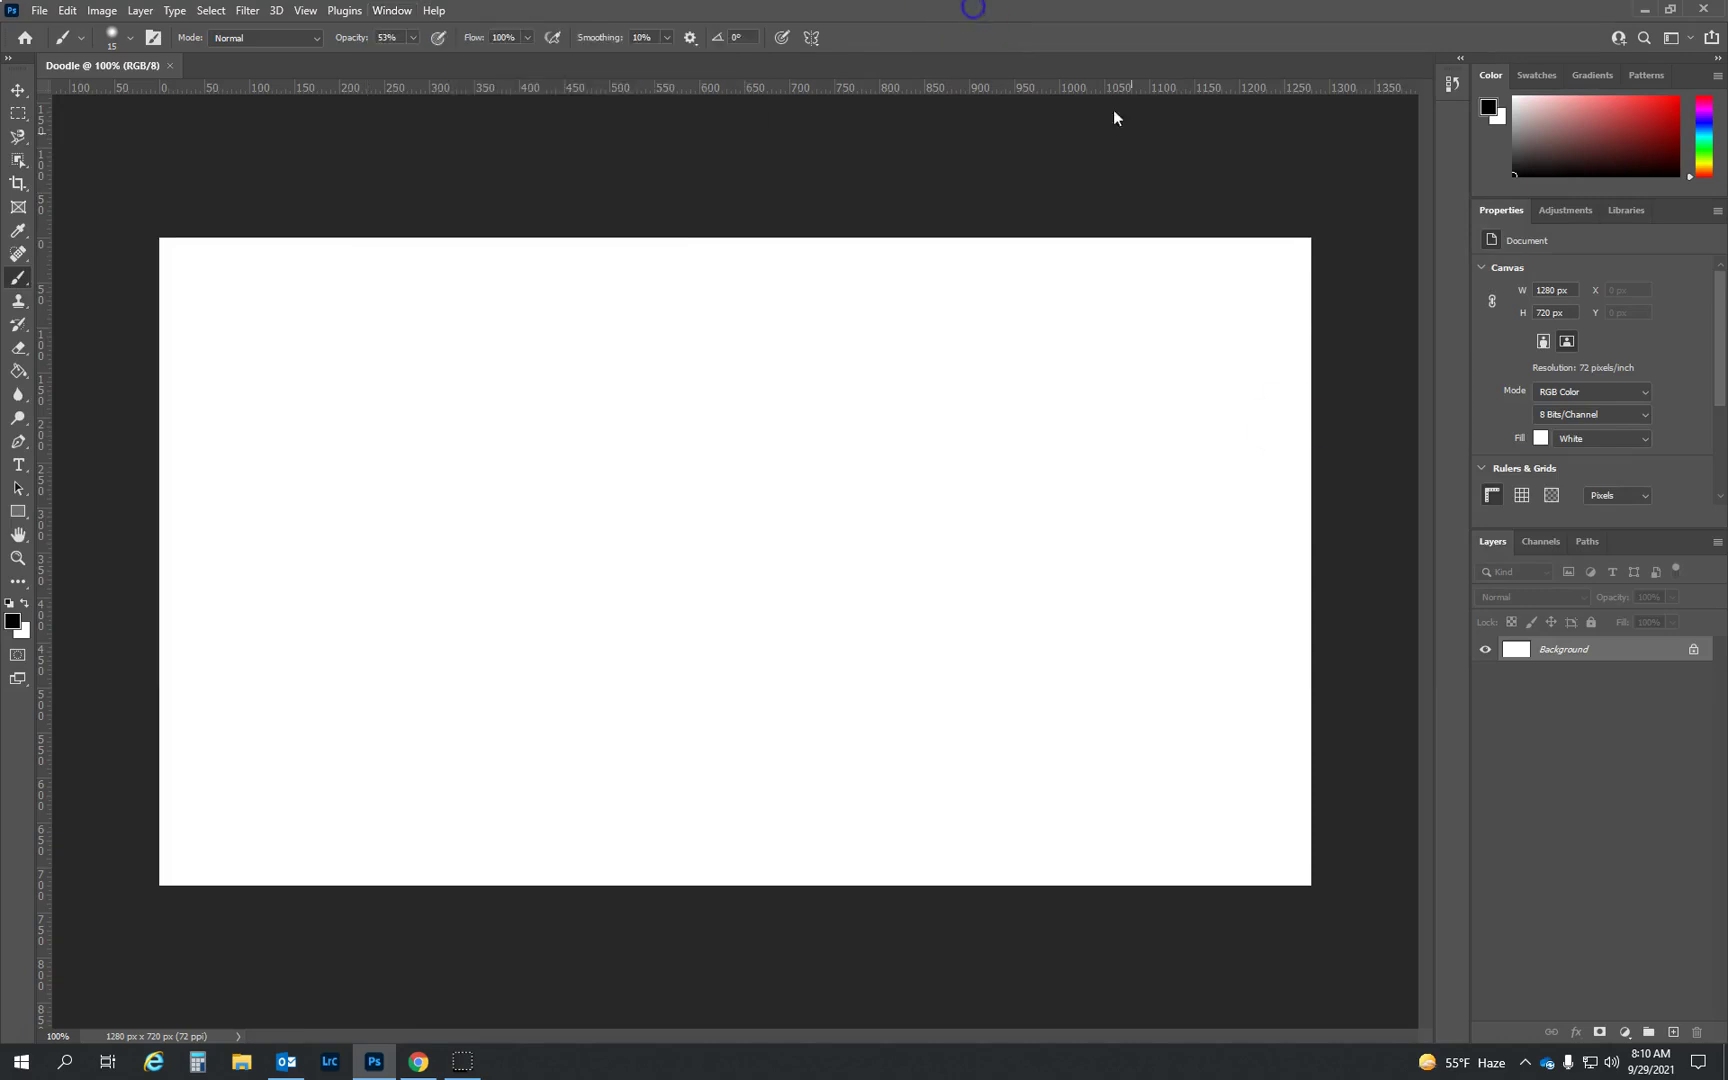
Add Layer 1 above Background, then paint and undo a test stroke.
click(1673, 1032)
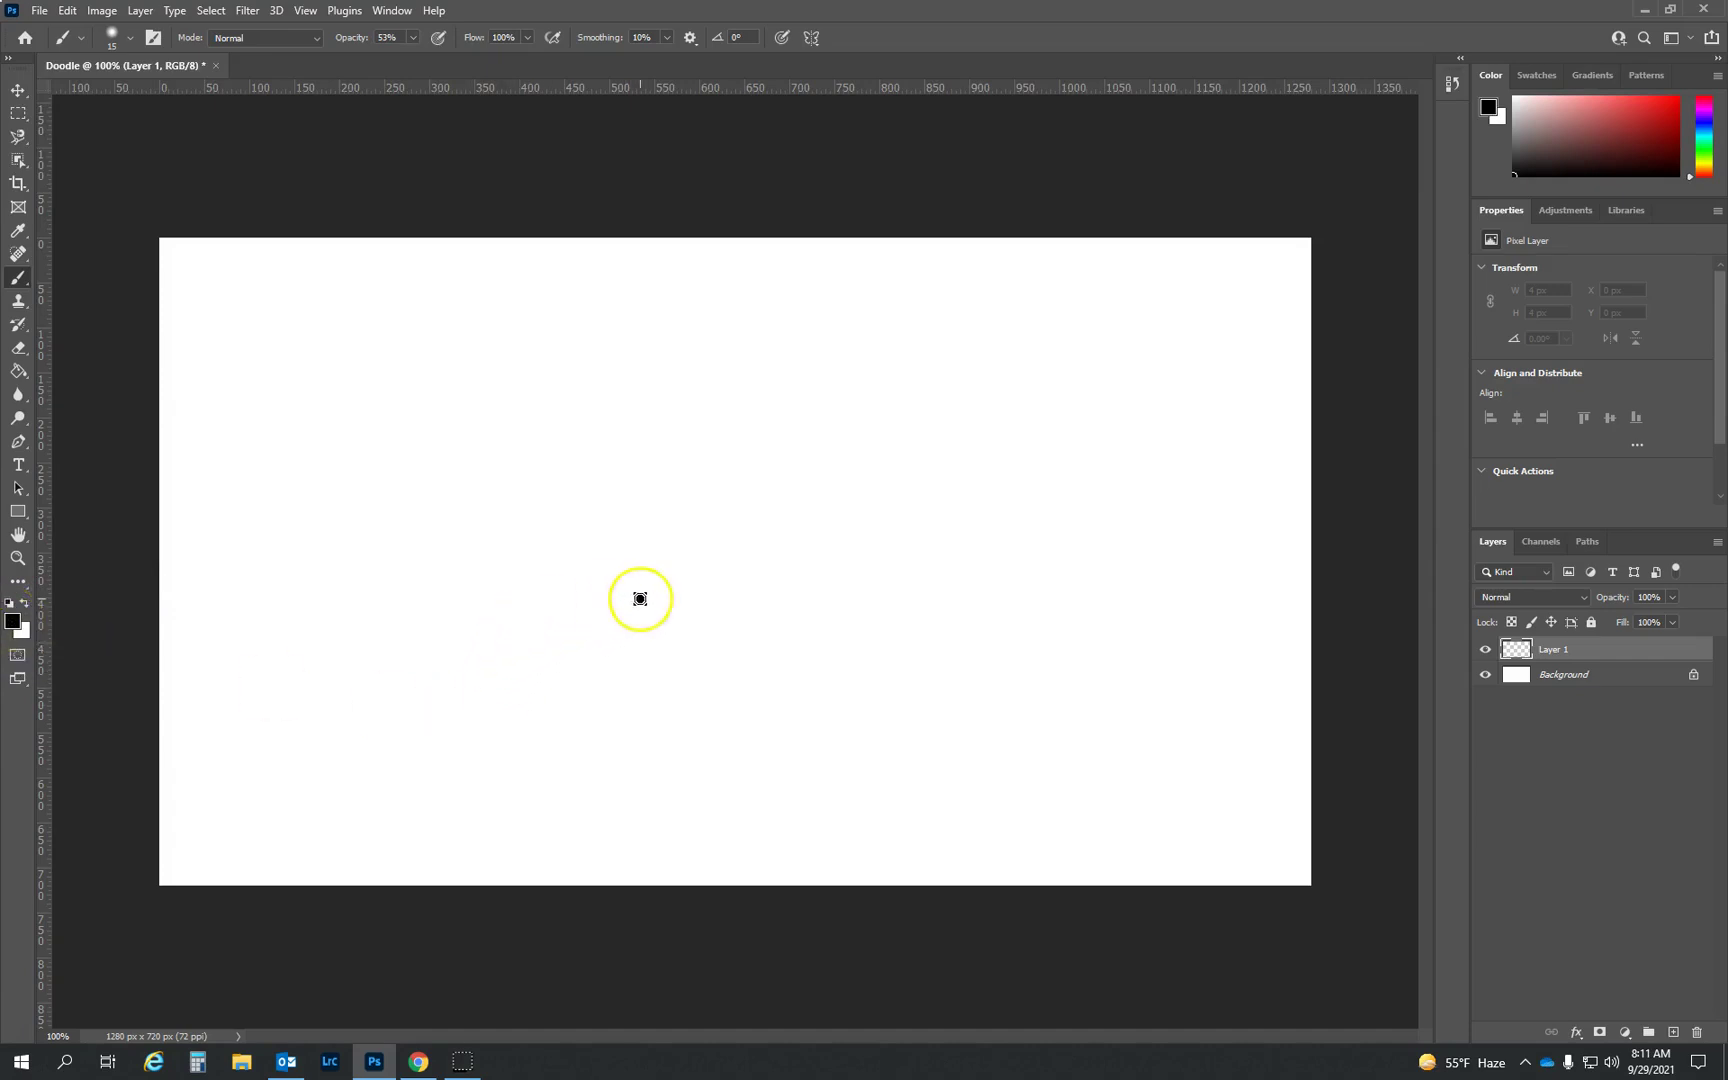
mouse_move(641, 597)
mouse_down()
mouse_move(601, 587)
mouse_move(617, 694)
mouse_move(876, 658)
mouse_move(850, 566)
mouse_move(688, 512)
mouse_move(477, 694)
mouse_move(318, 621)
mouse_up()
key(ctrl+z)
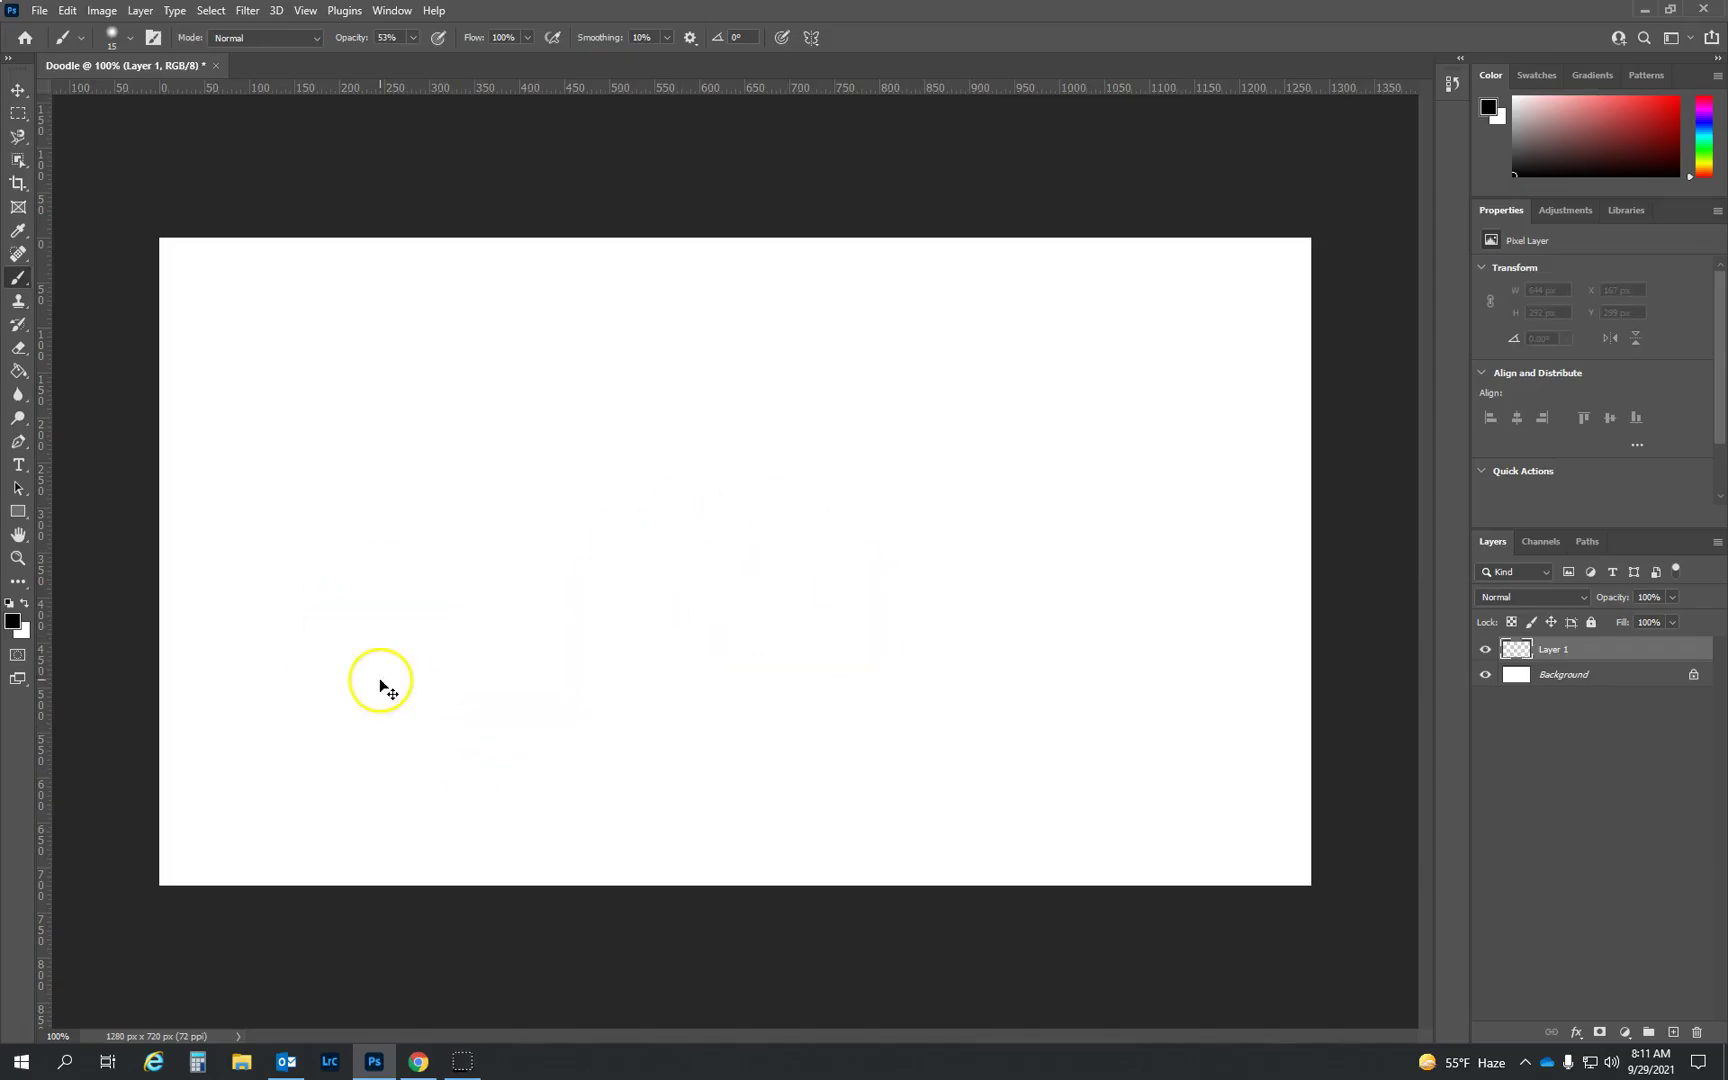
Choose medium blue 156faf in the foreground Color Picker.
click(14, 620)
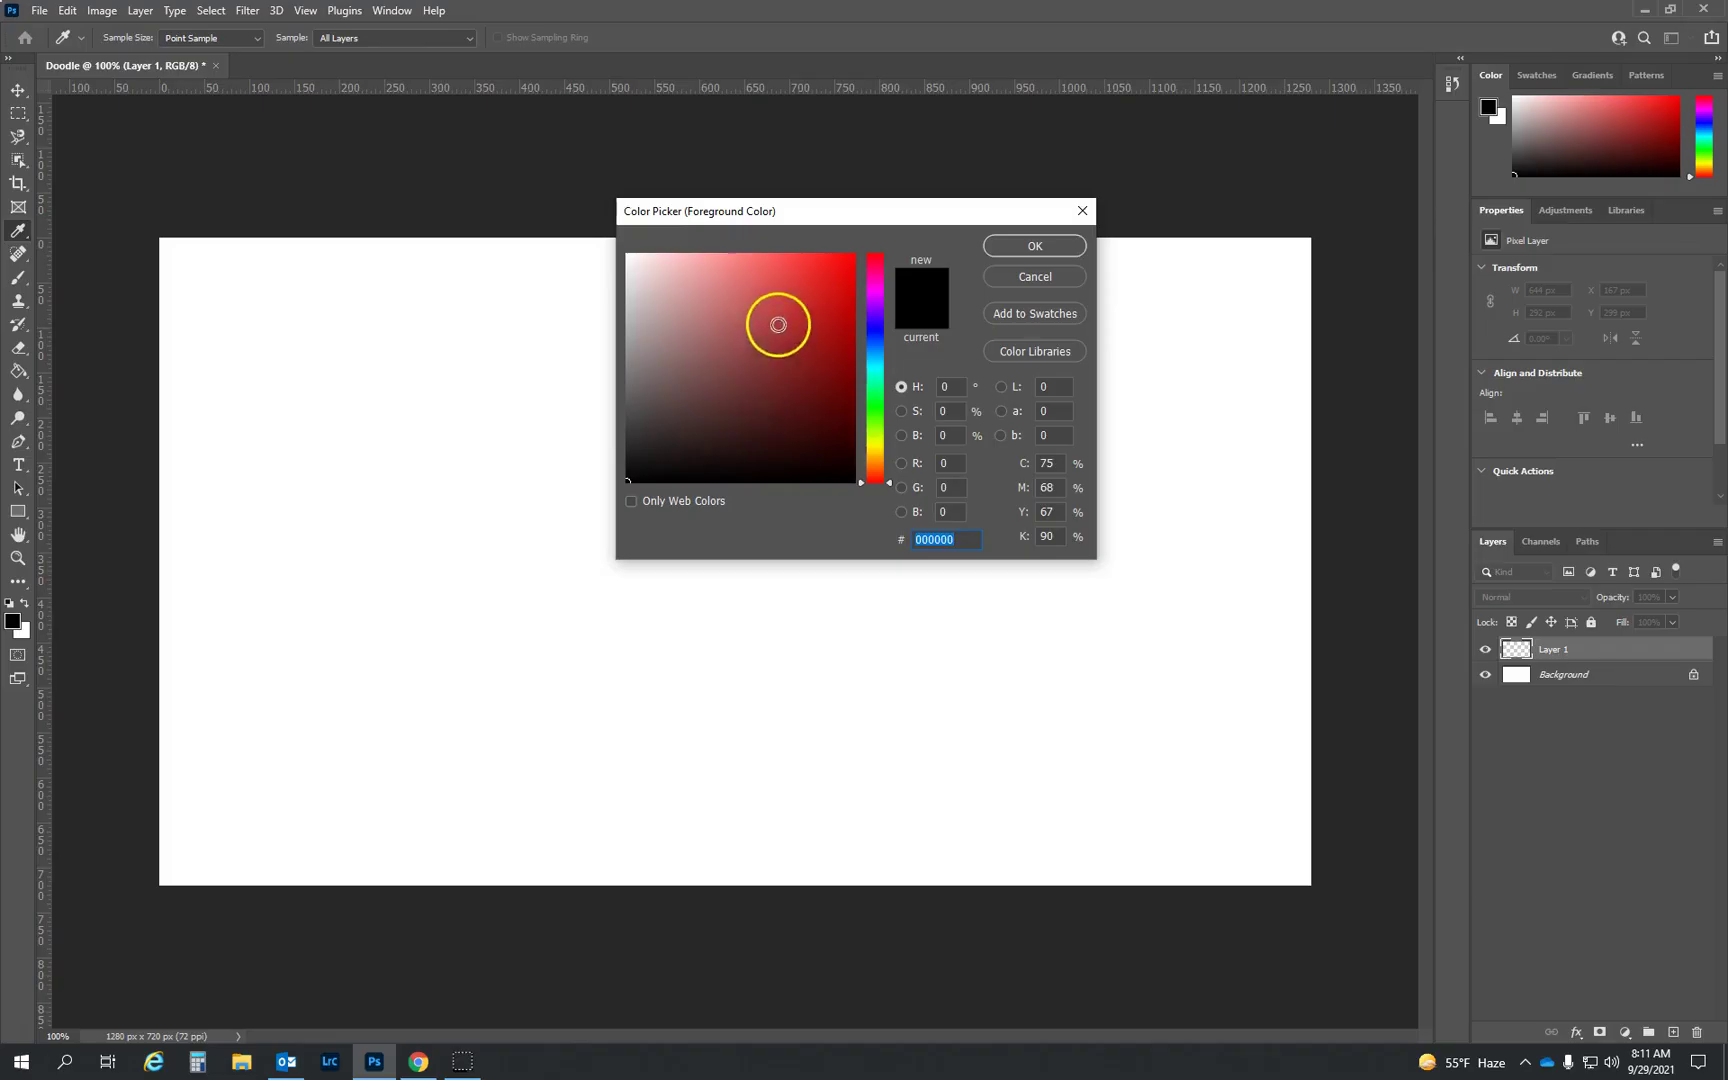
drag(872, 478, 906, 352)
click(784, 282)
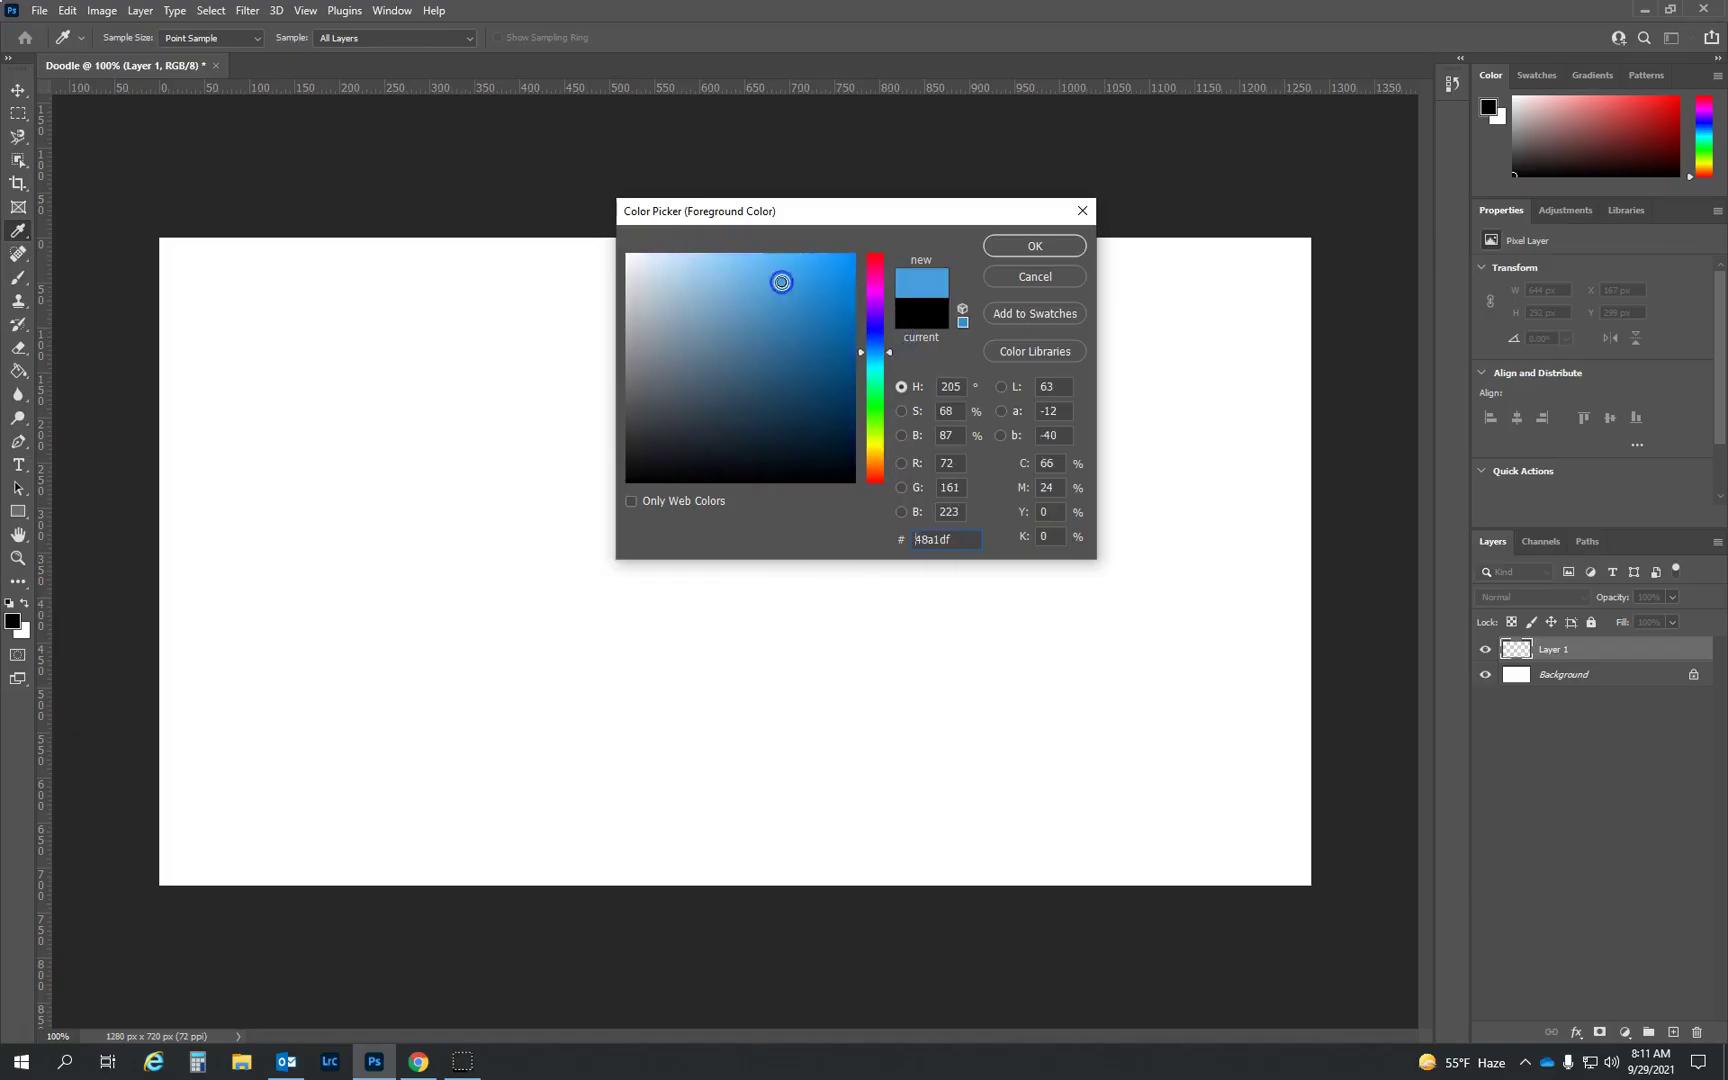
drag(784, 282, 847, 337)
Accept blue as foreground, then paint, move and undo a test scribble.
click(1035, 245)
key(b)
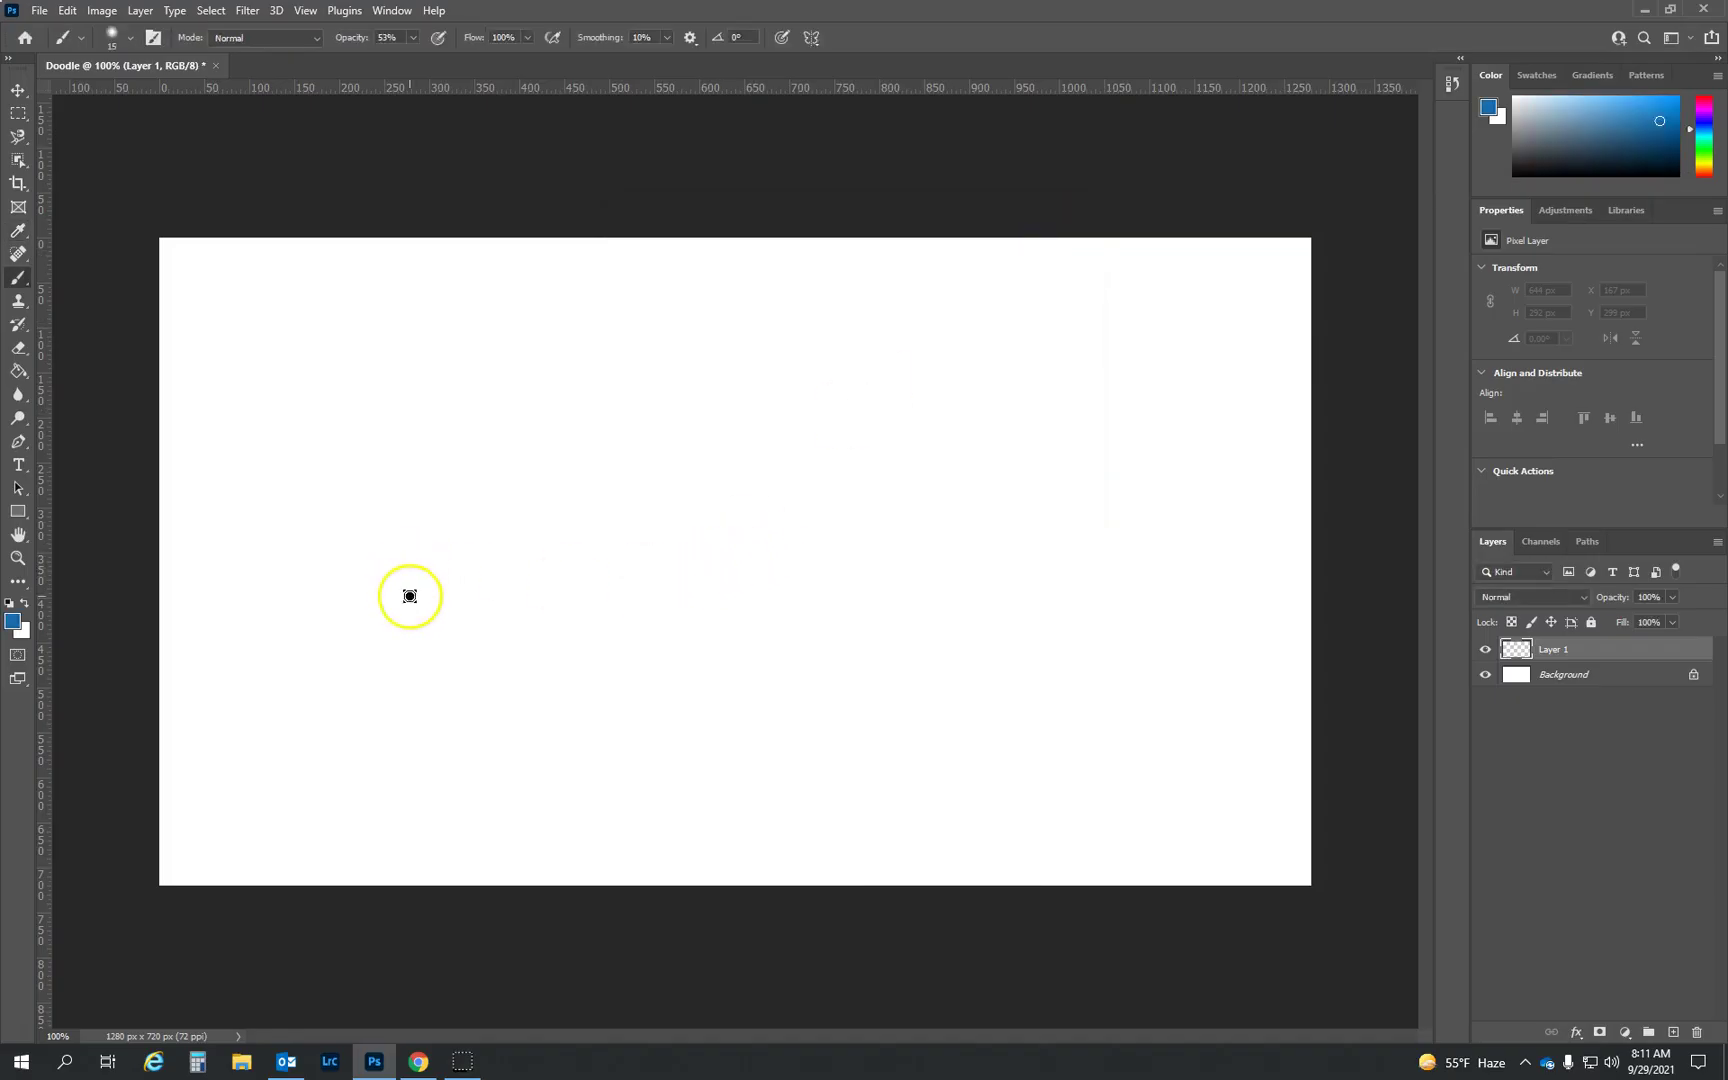
mouse_move(428, 665)
mouse_down()
mouse_move(543, 592)
mouse_move(724, 614)
mouse_move(803, 576)
mouse_move(942, 432)
mouse_move(552, 505)
mouse_move(415, 493)
mouse_move(556, 542)
mouse_move(700, 670)
mouse_move(818, 549)
mouse_move(904, 619)
mouse_move(953, 609)
mouse_up()
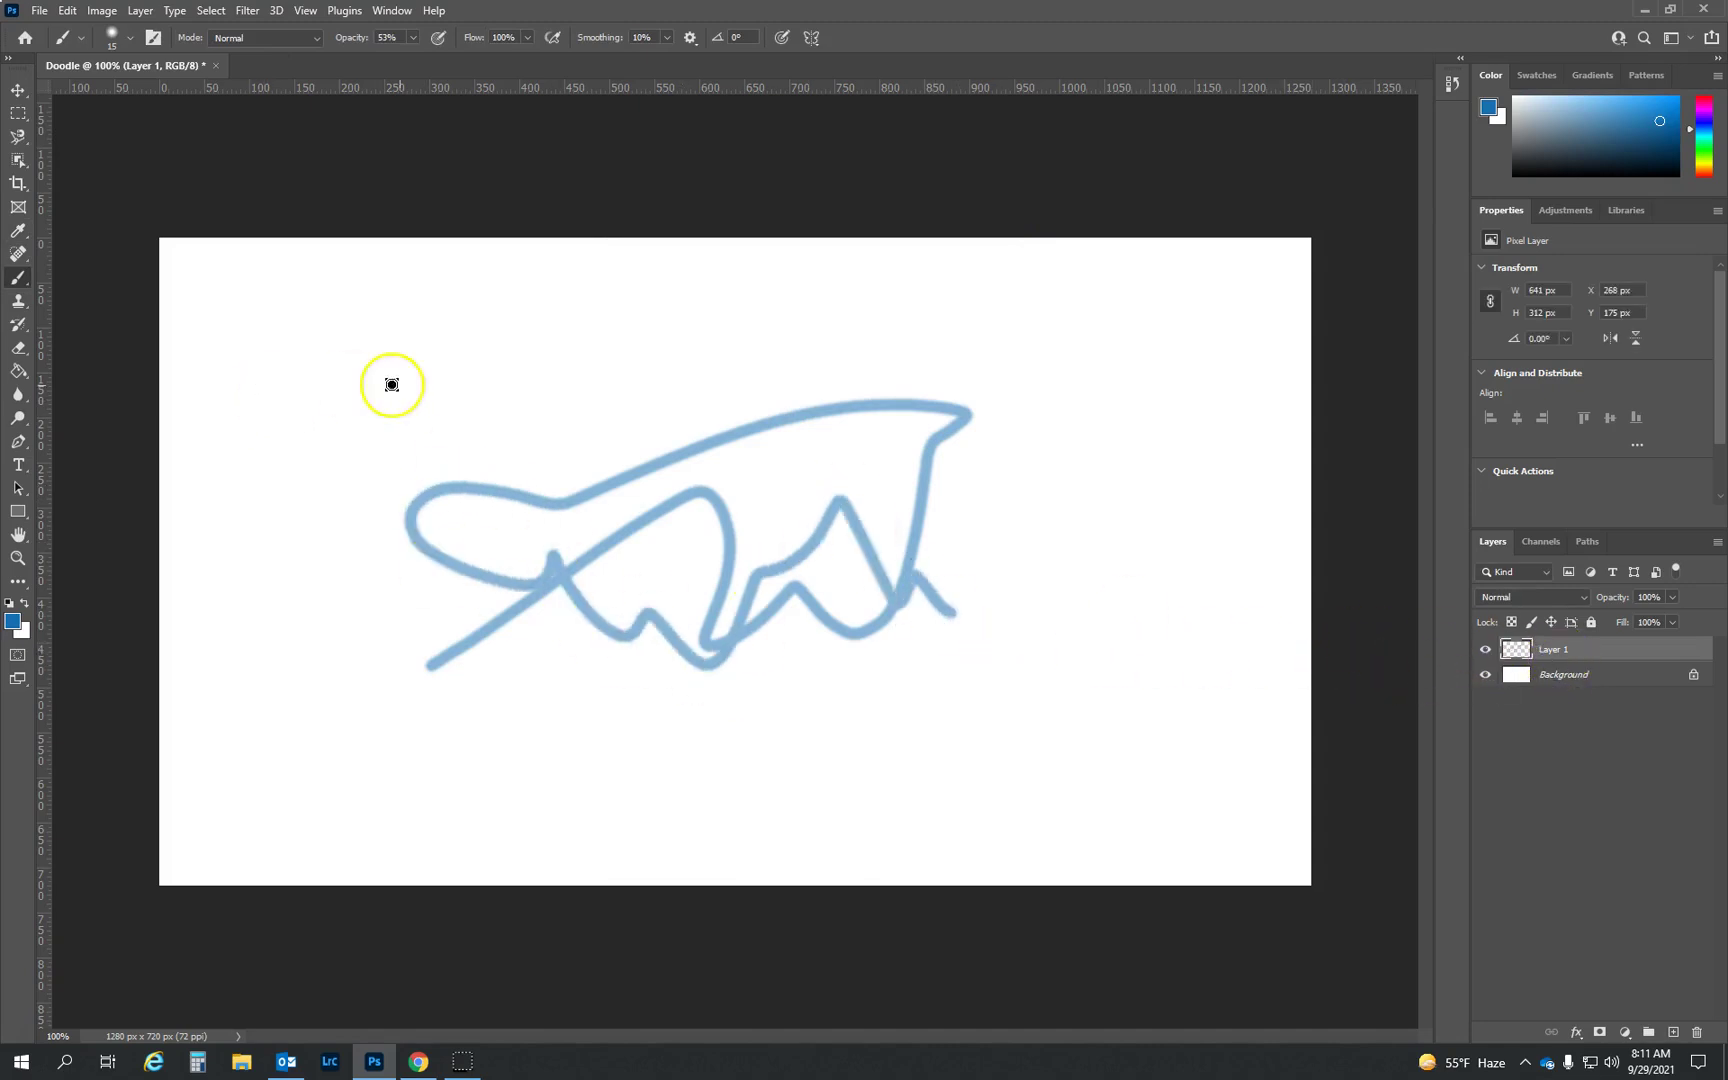
click(15, 93)
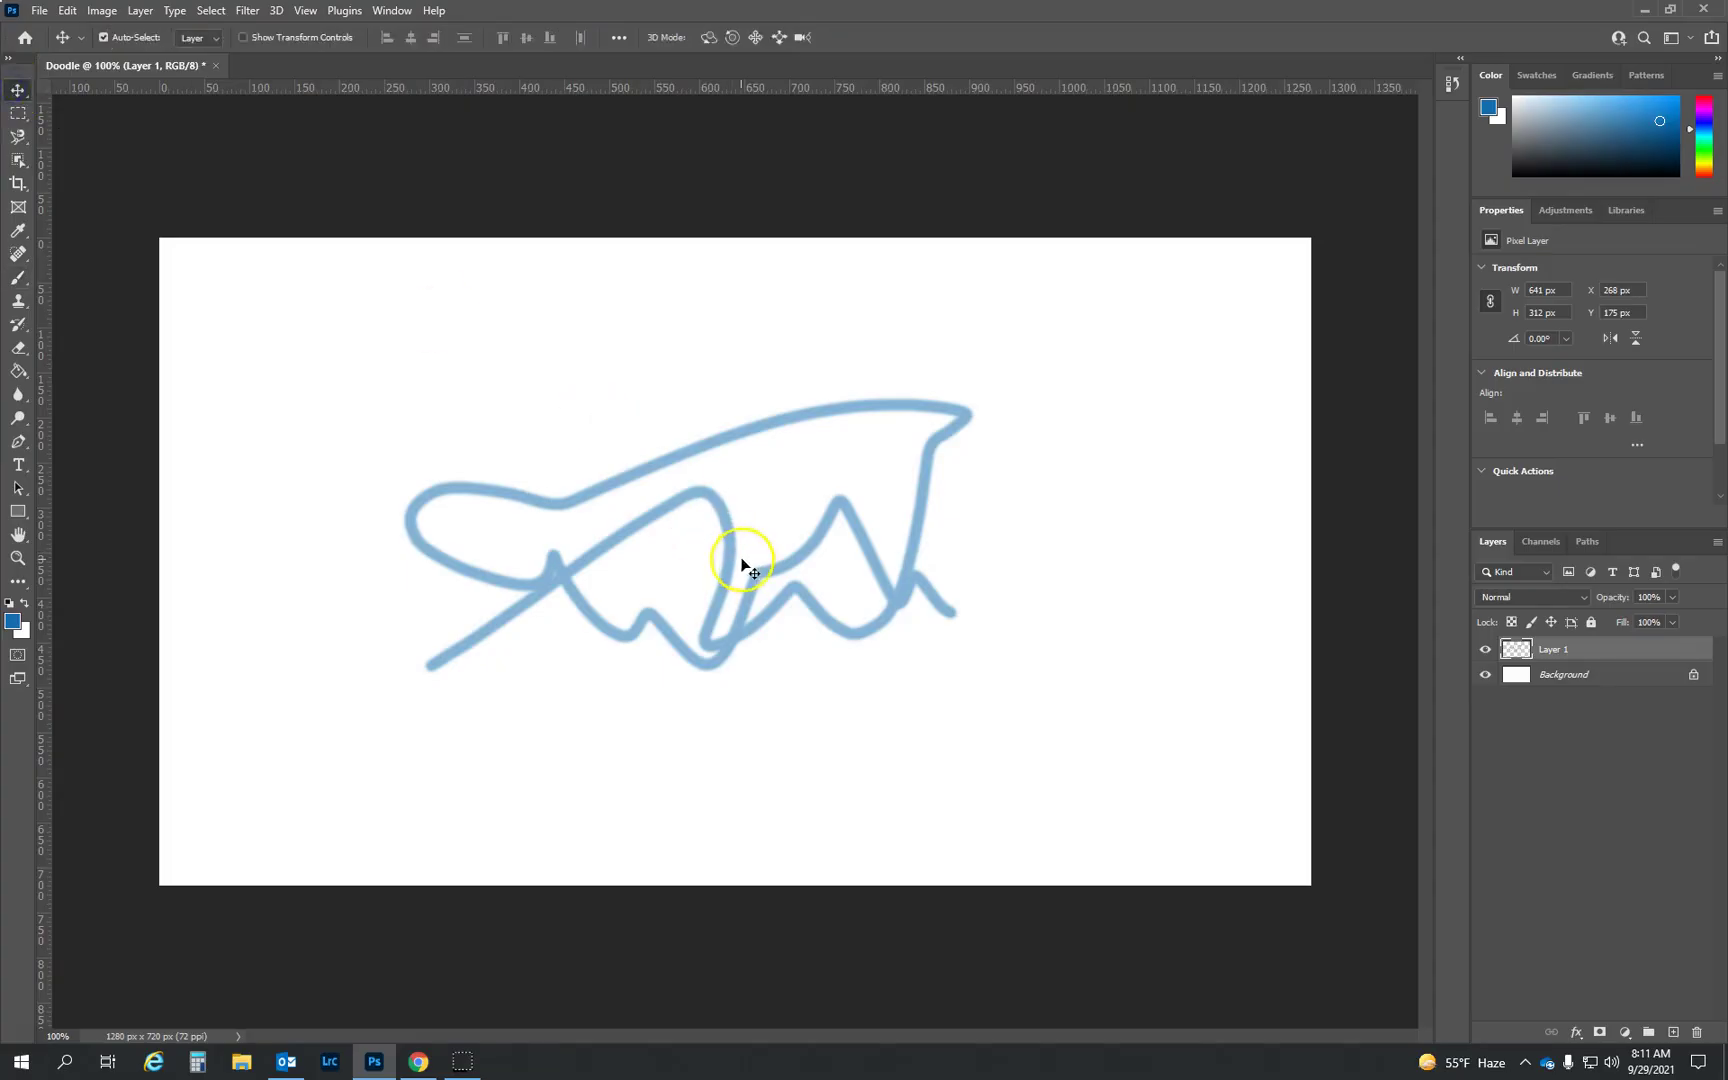
mouse_move(667, 560)
mouse_down()
mouse_move(783, 519)
mouse_move(888, 704)
mouse_move(640, 636)
mouse_move(856, 679)
mouse_move(709, 596)
mouse_move(760, 505)
mouse_move(801, 514)
mouse_up()
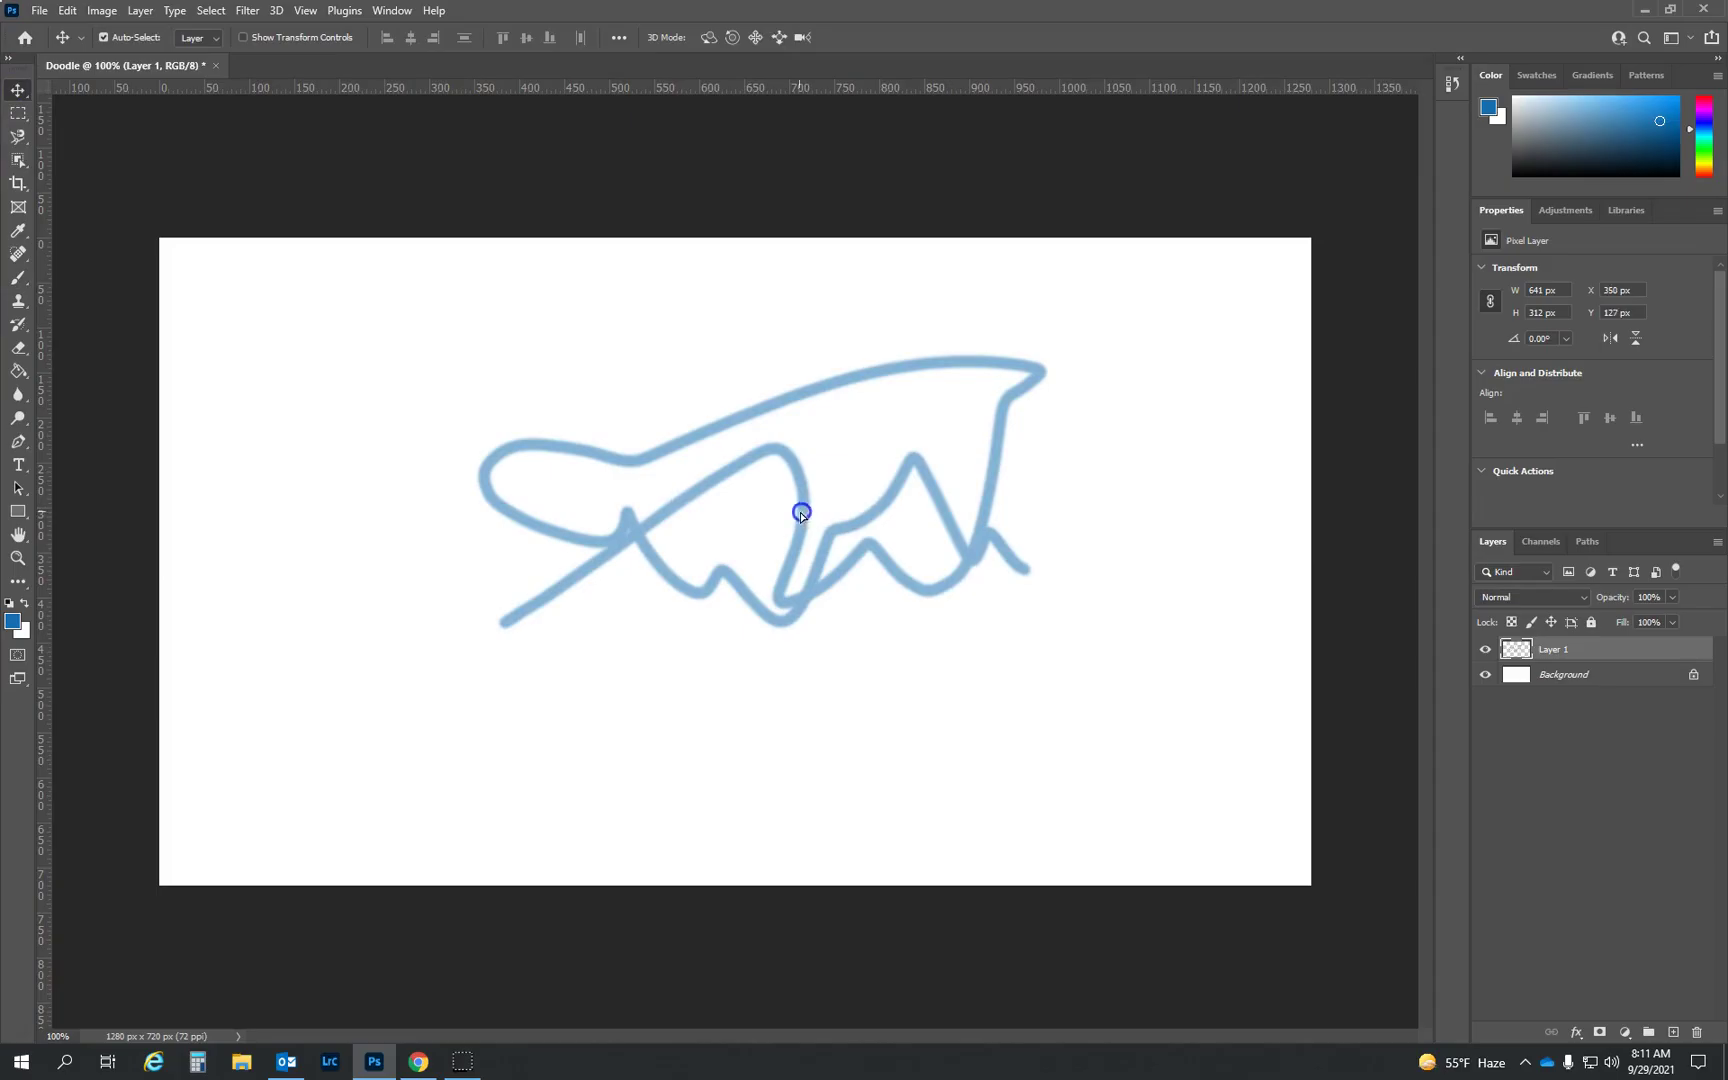
key(ctrl+z)
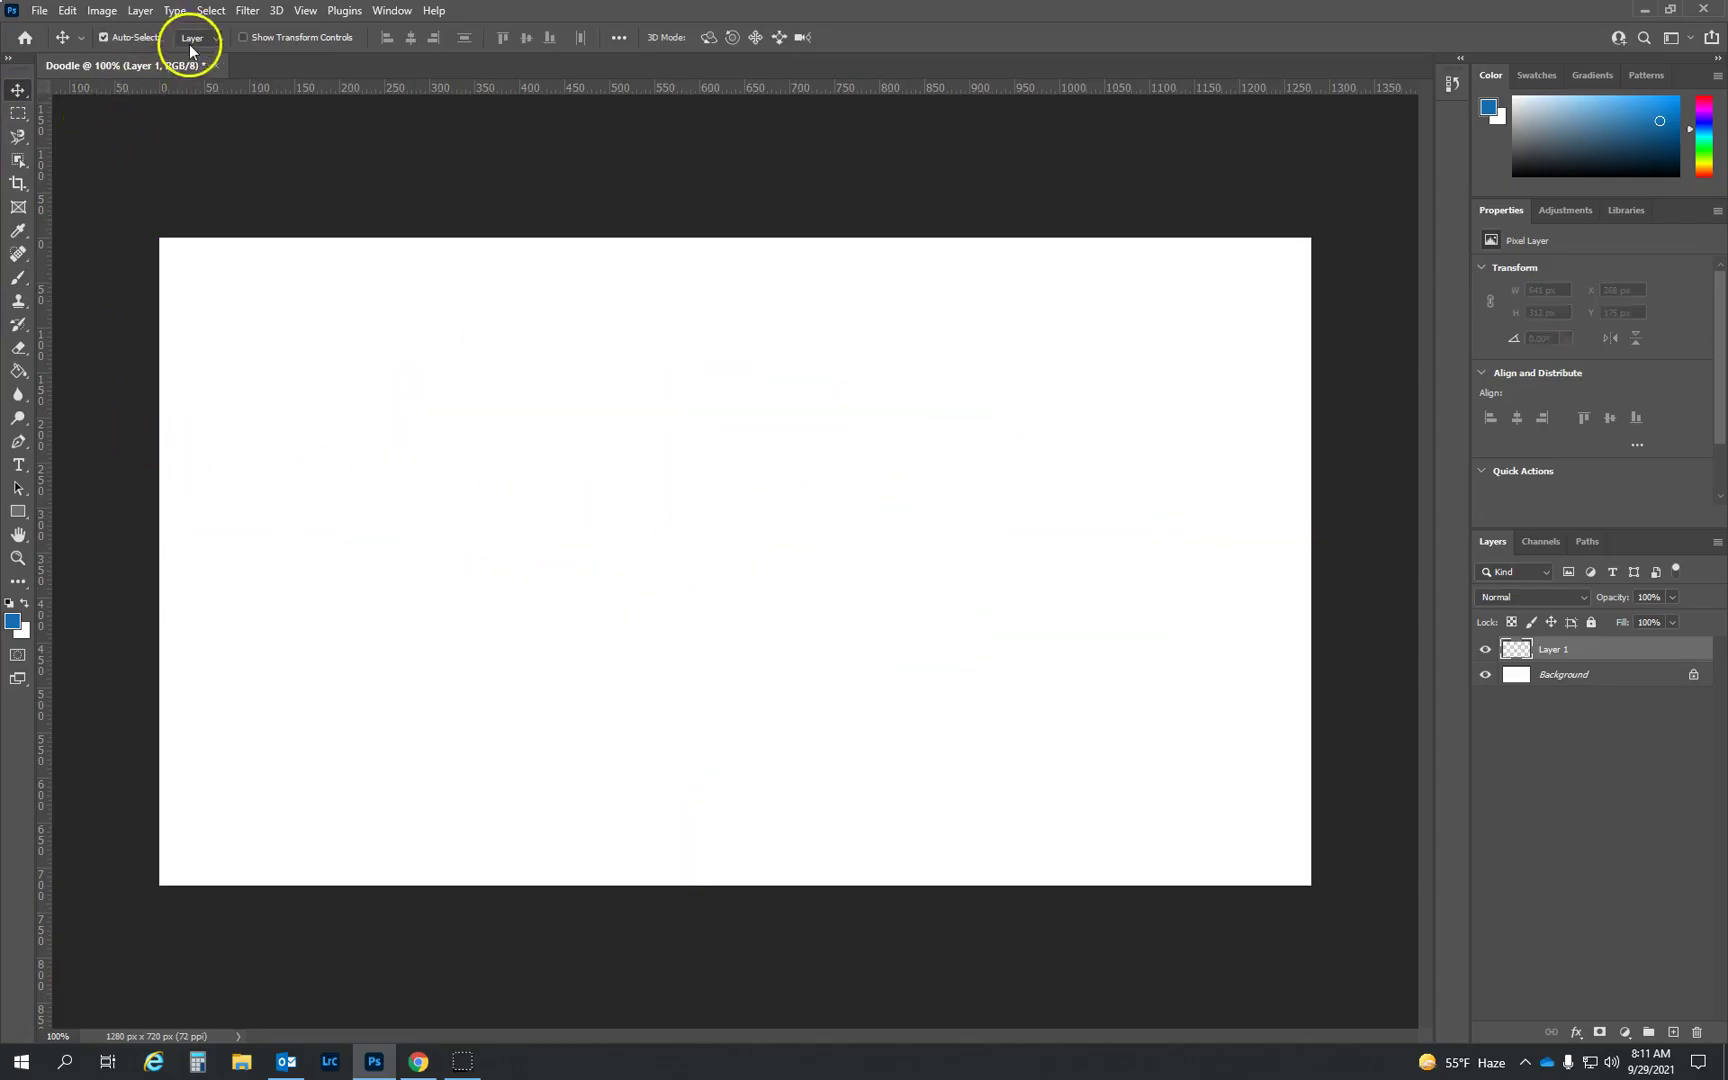
Set the brush to 100% opacity, 100% hardness, 114 px and paint a hard dot.
click(20, 278)
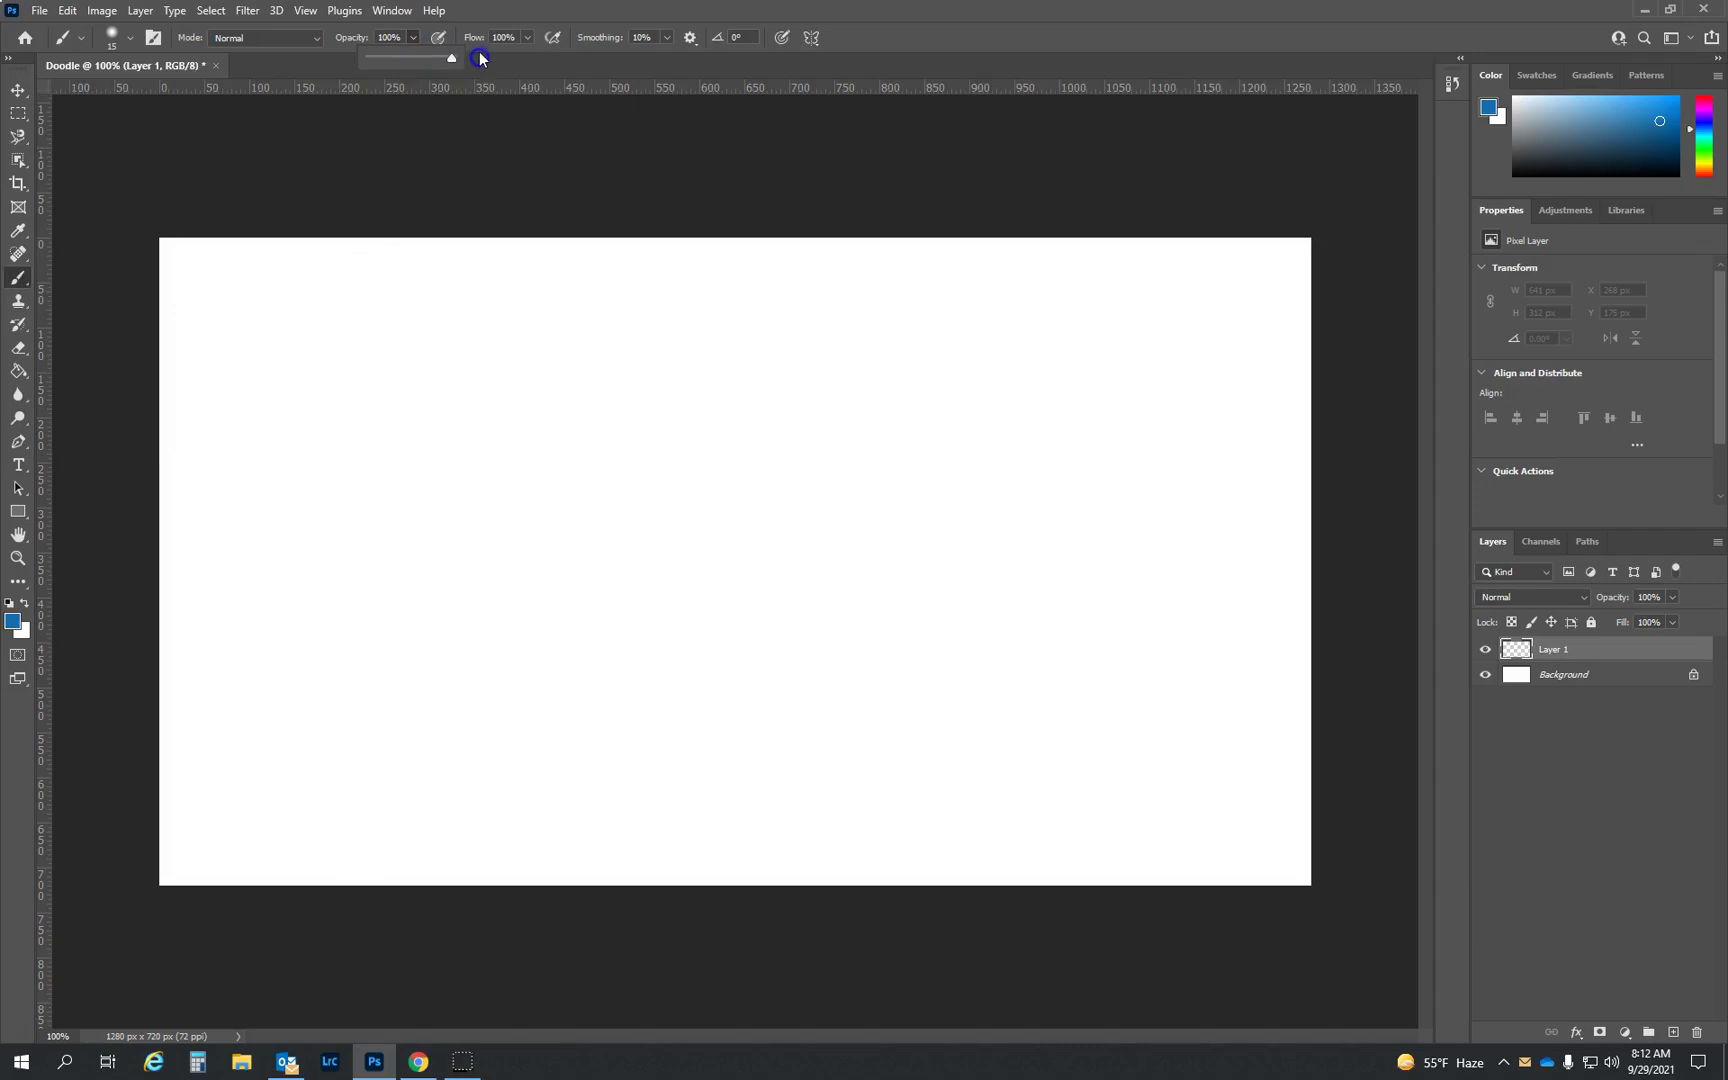
drag(520, 17, 524, 24)
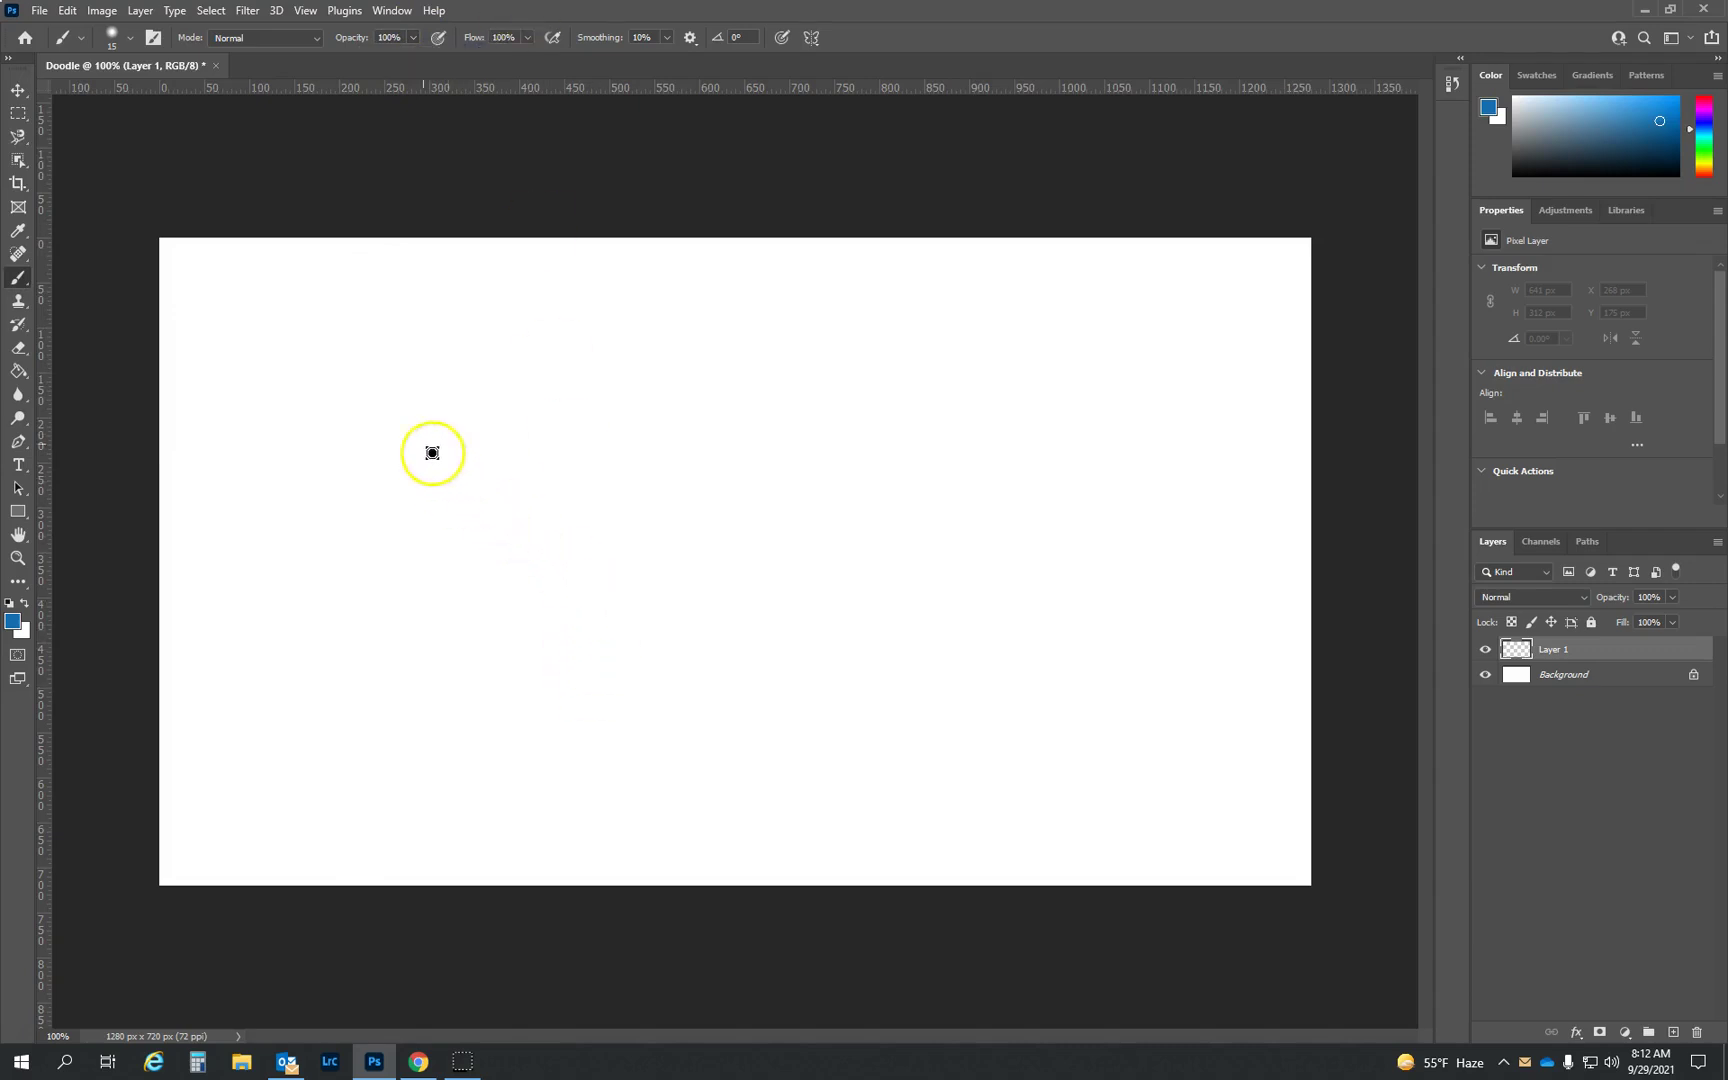
click(130, 39)
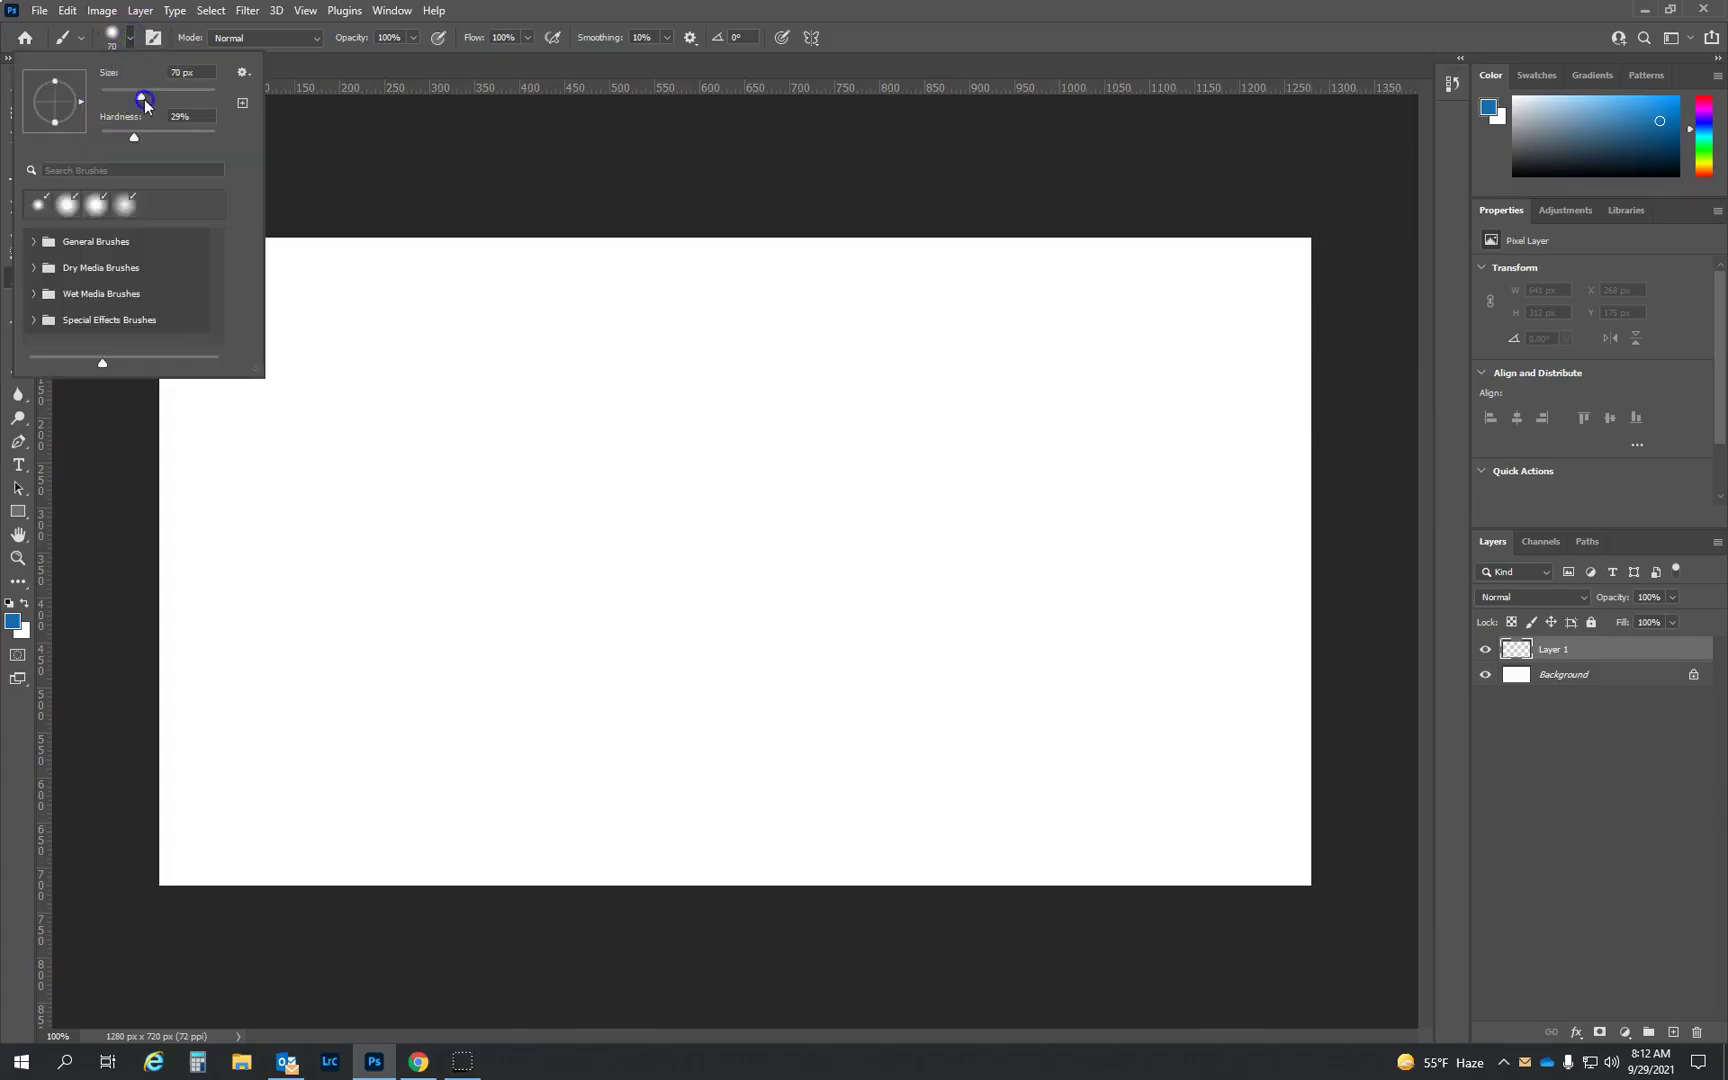
drag(135, 134, 230, 140)
right_click(788, 560)
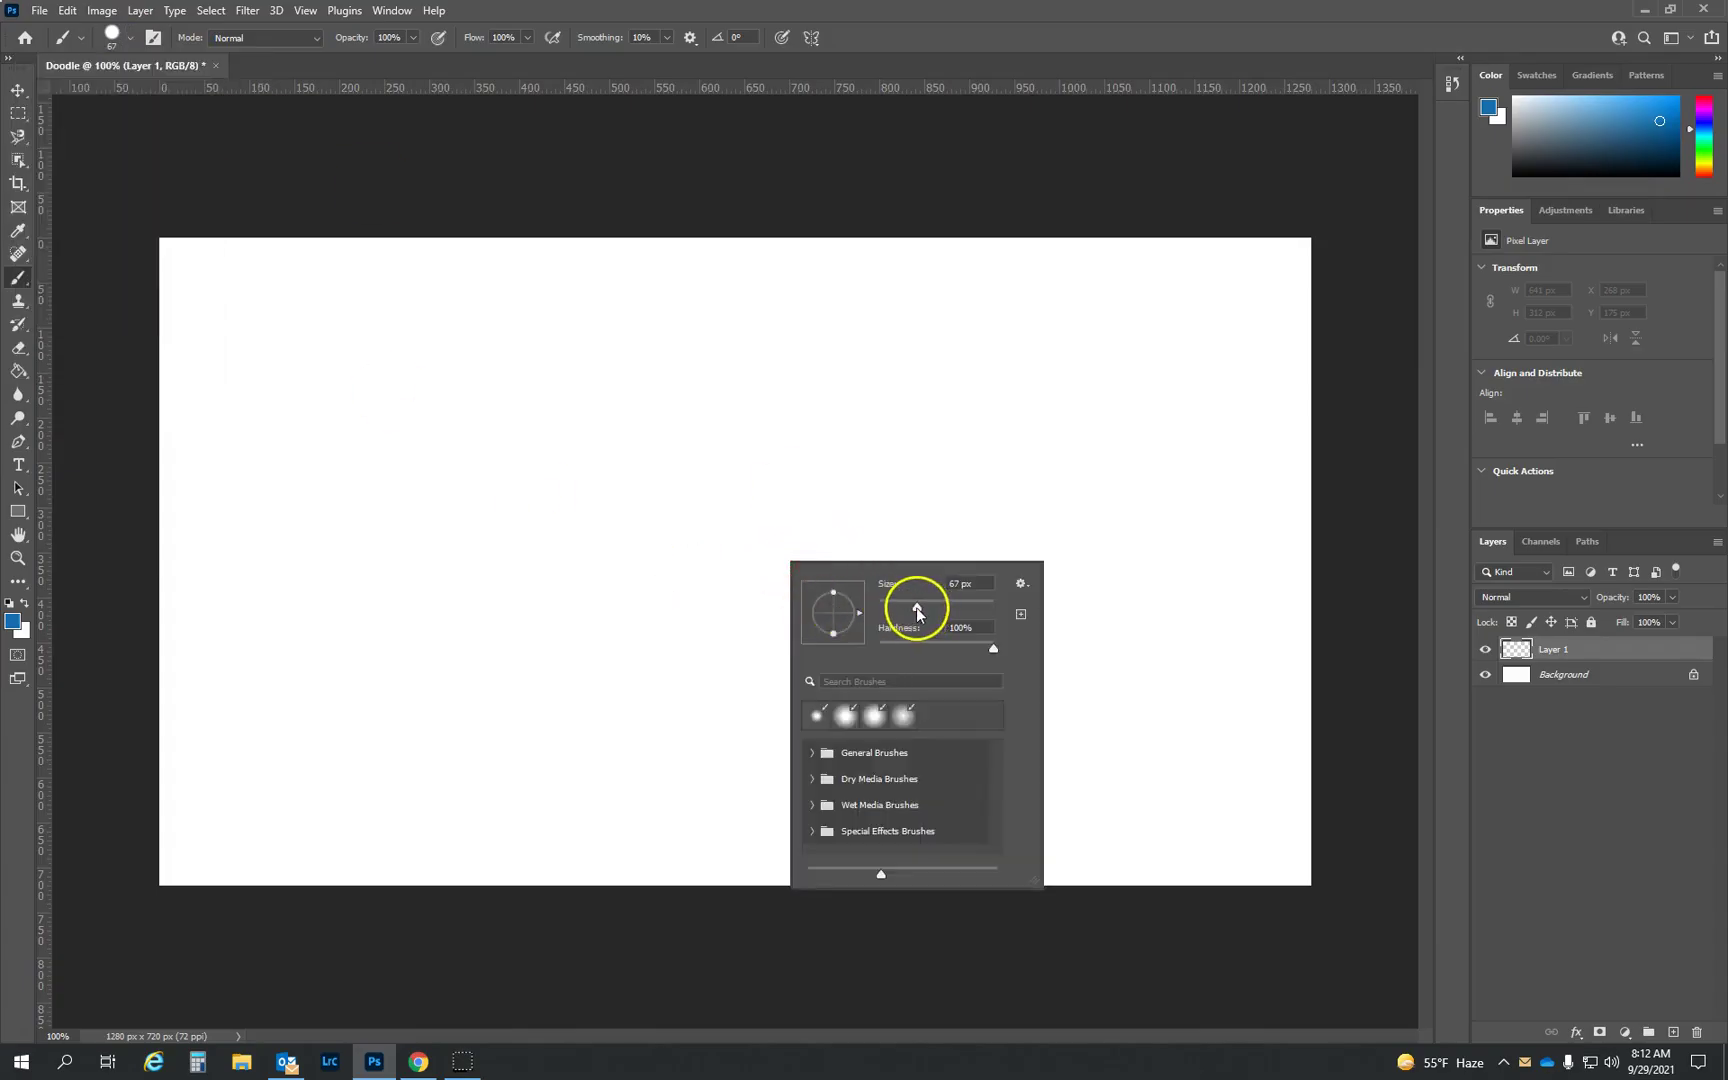
click(941, 612)
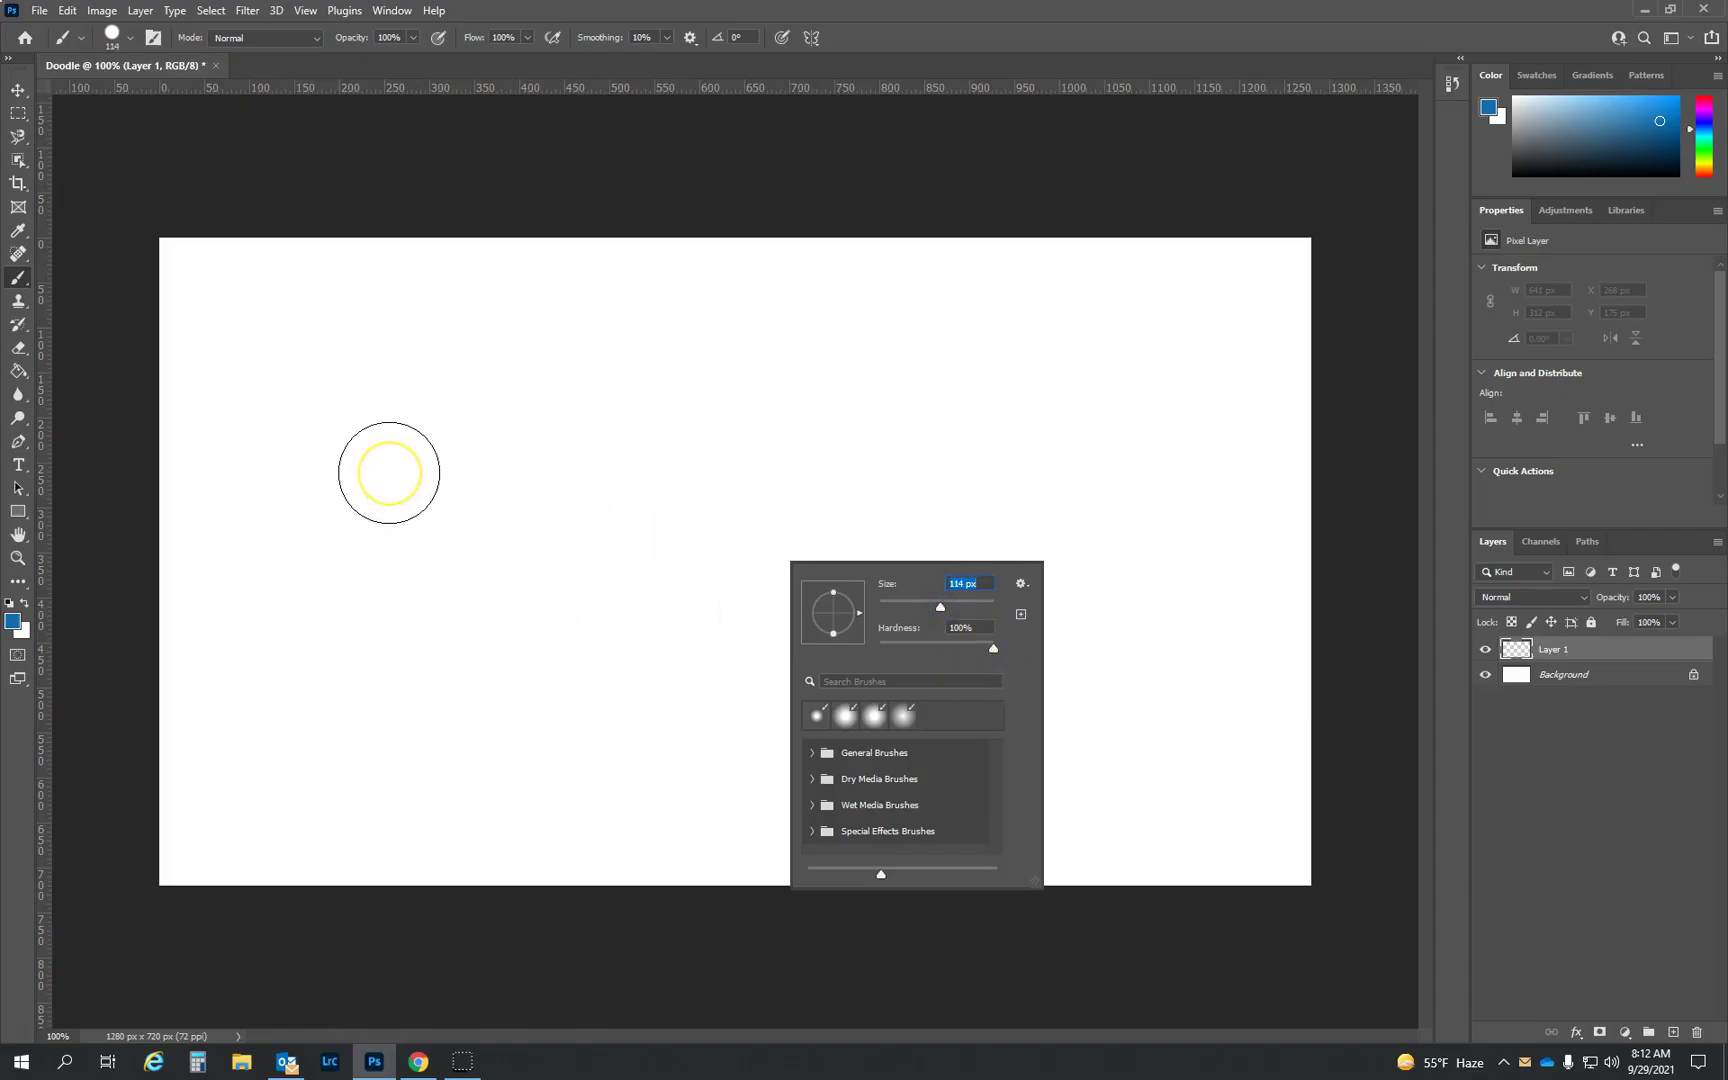
click(389, 473)
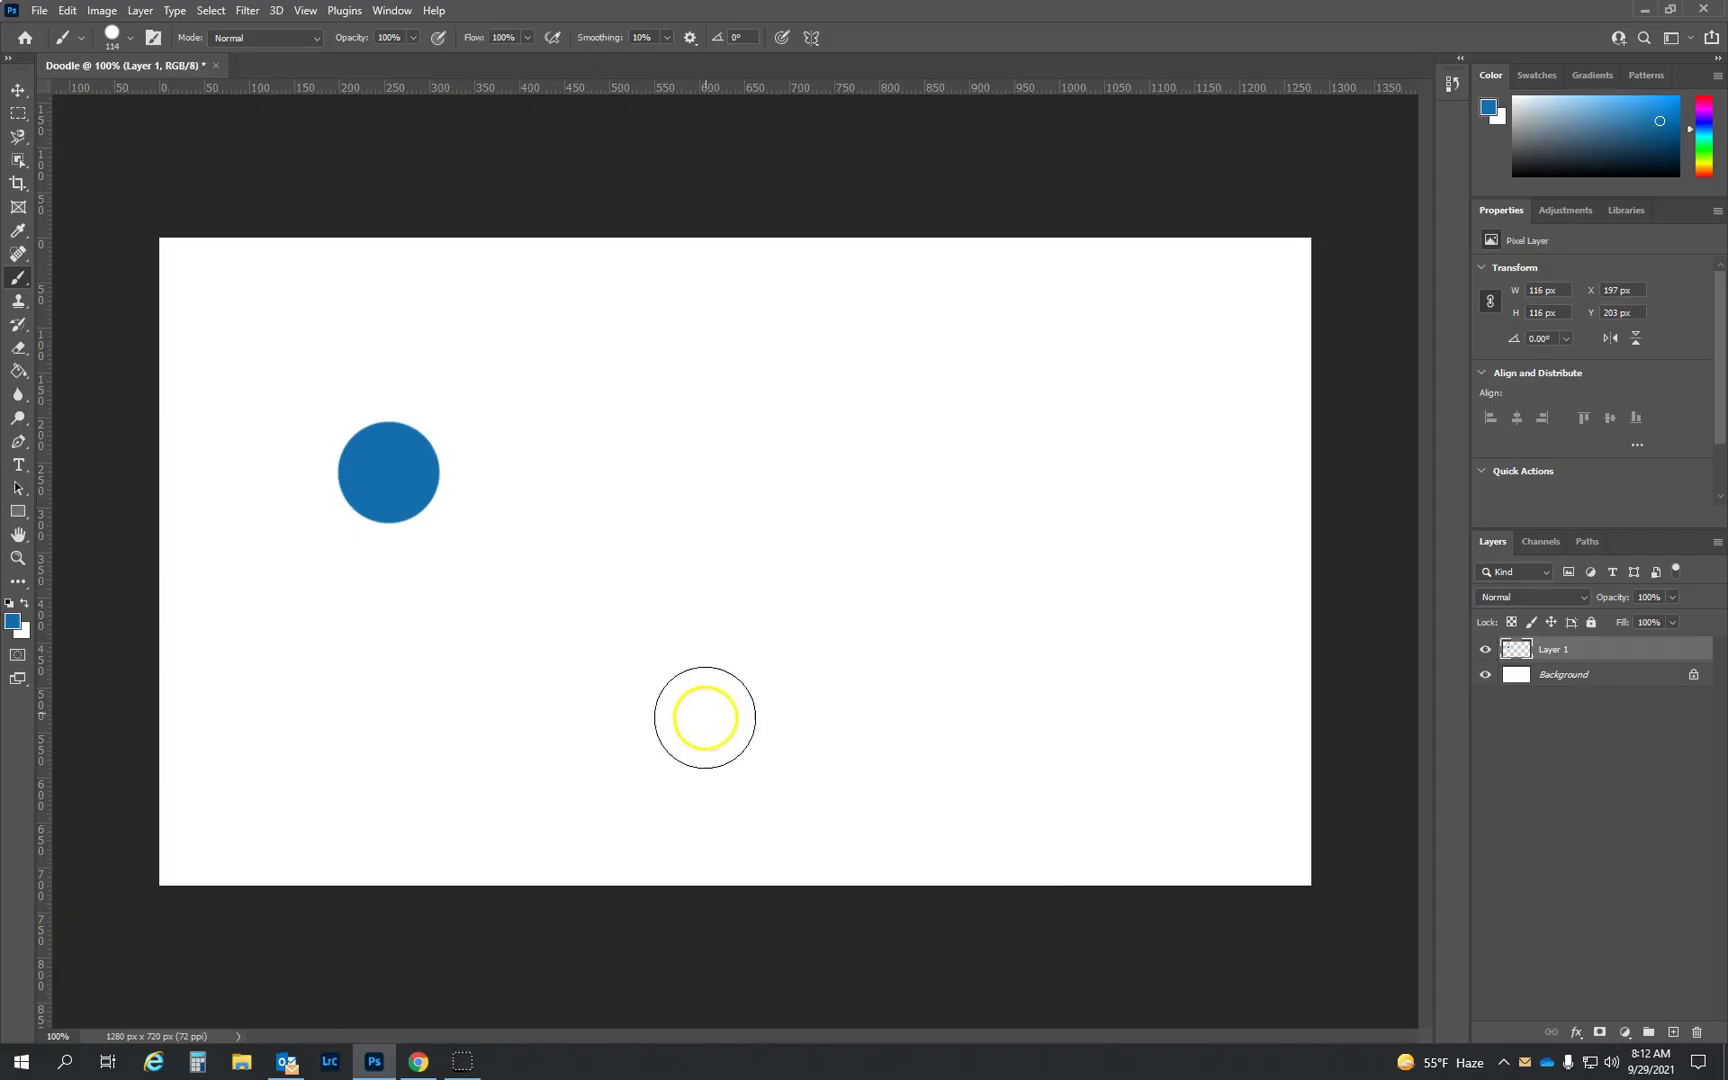
Paint a very soft dab at 0% hardness, then a medium-soft dab.
right_click(774, 495)
drag(977, 580, 963, 580)
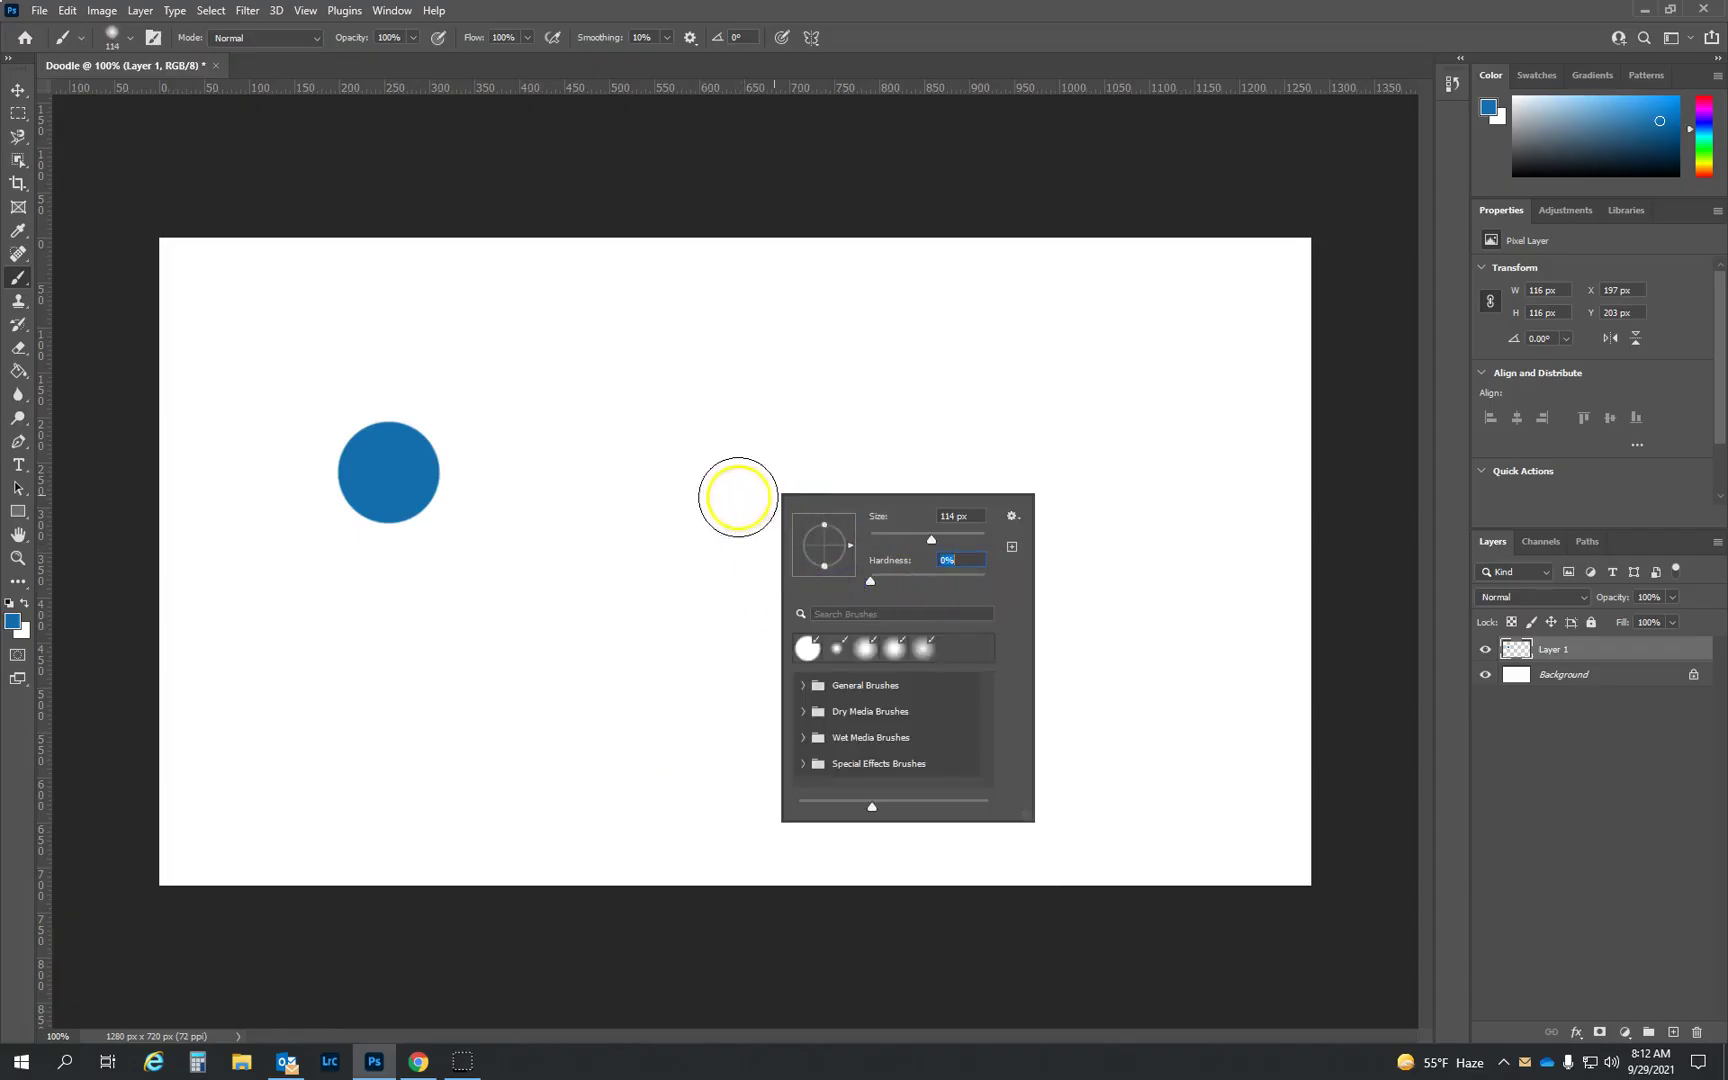
click(626, 472)
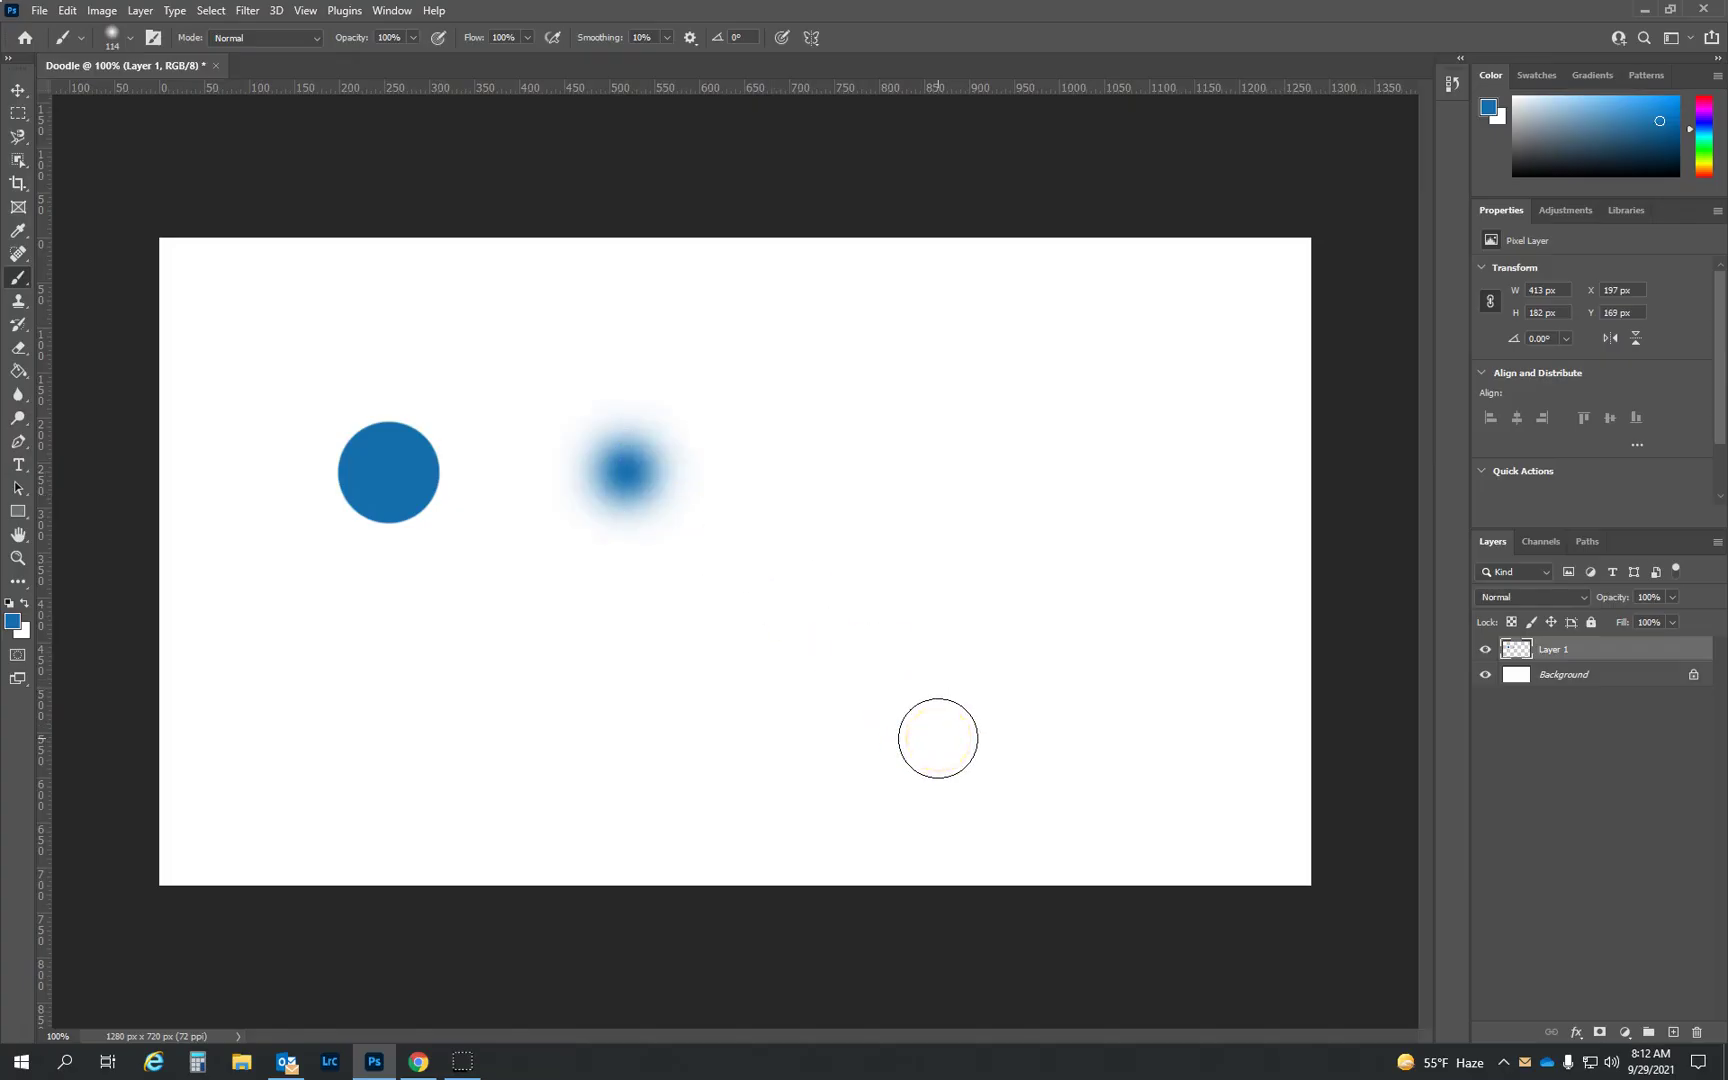
right_click(825, 470)
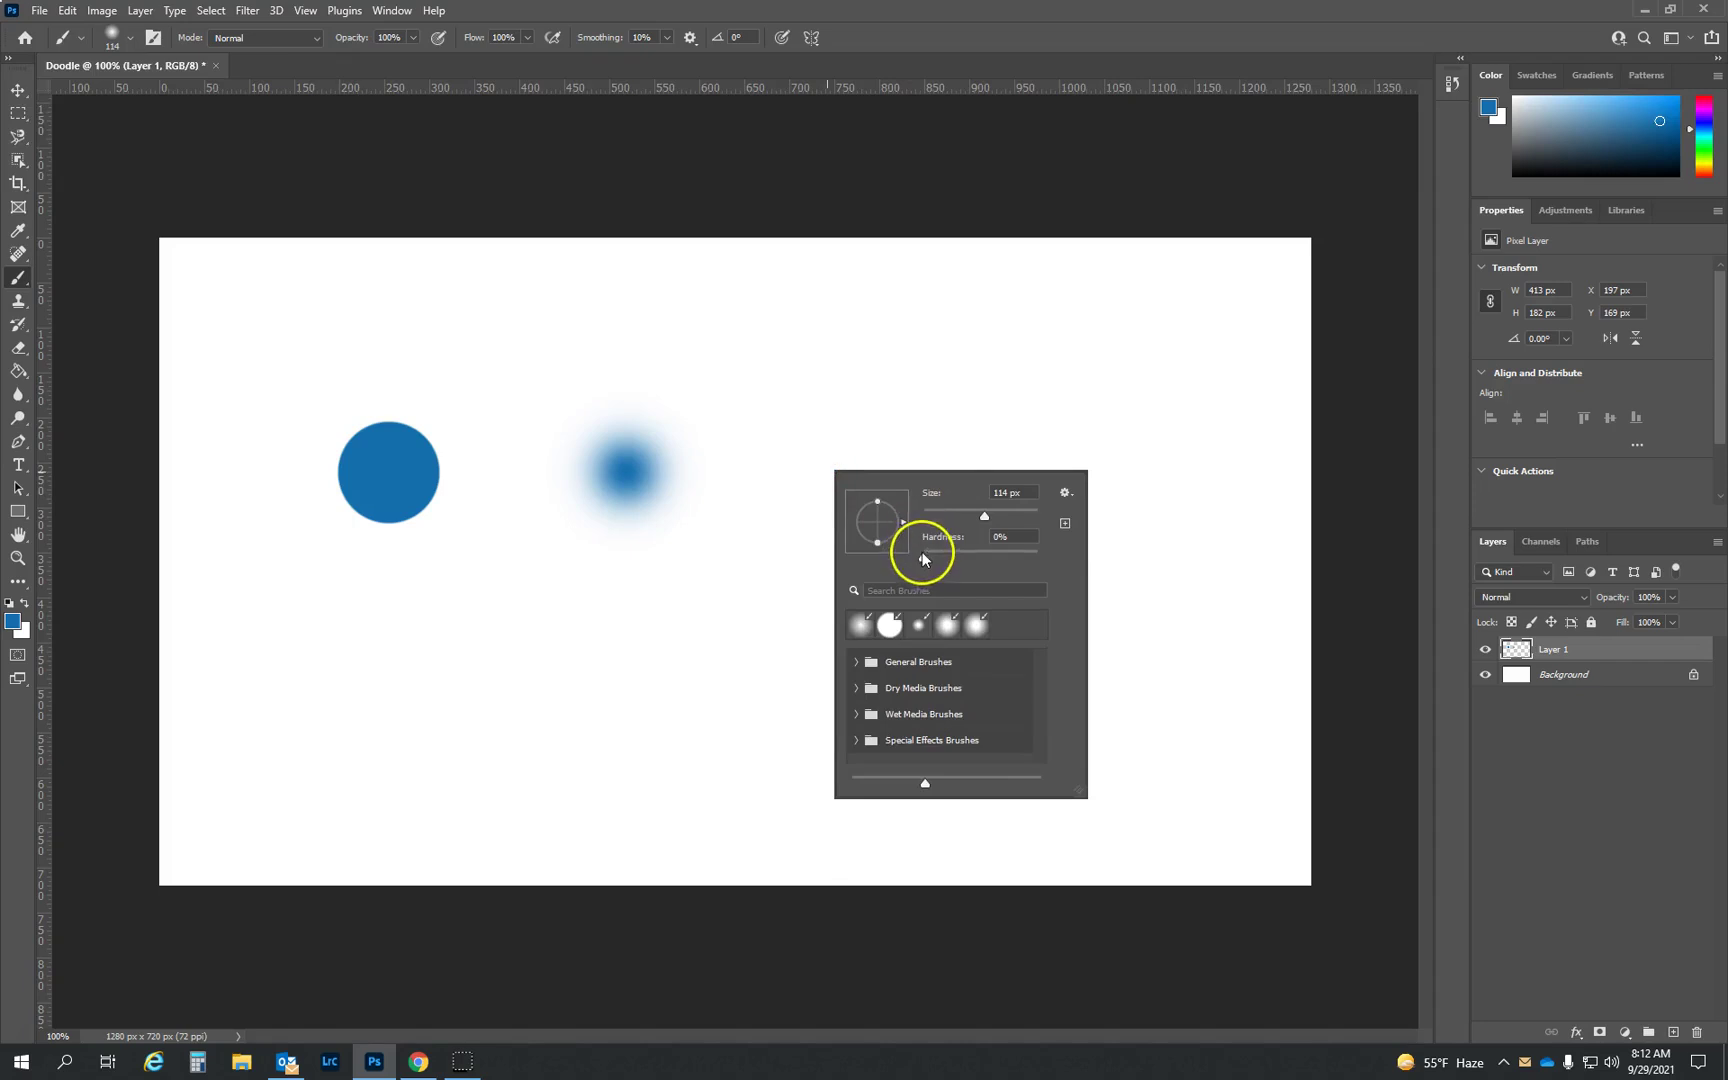
drag(950, 562, 994, 562)
click(848, 440)
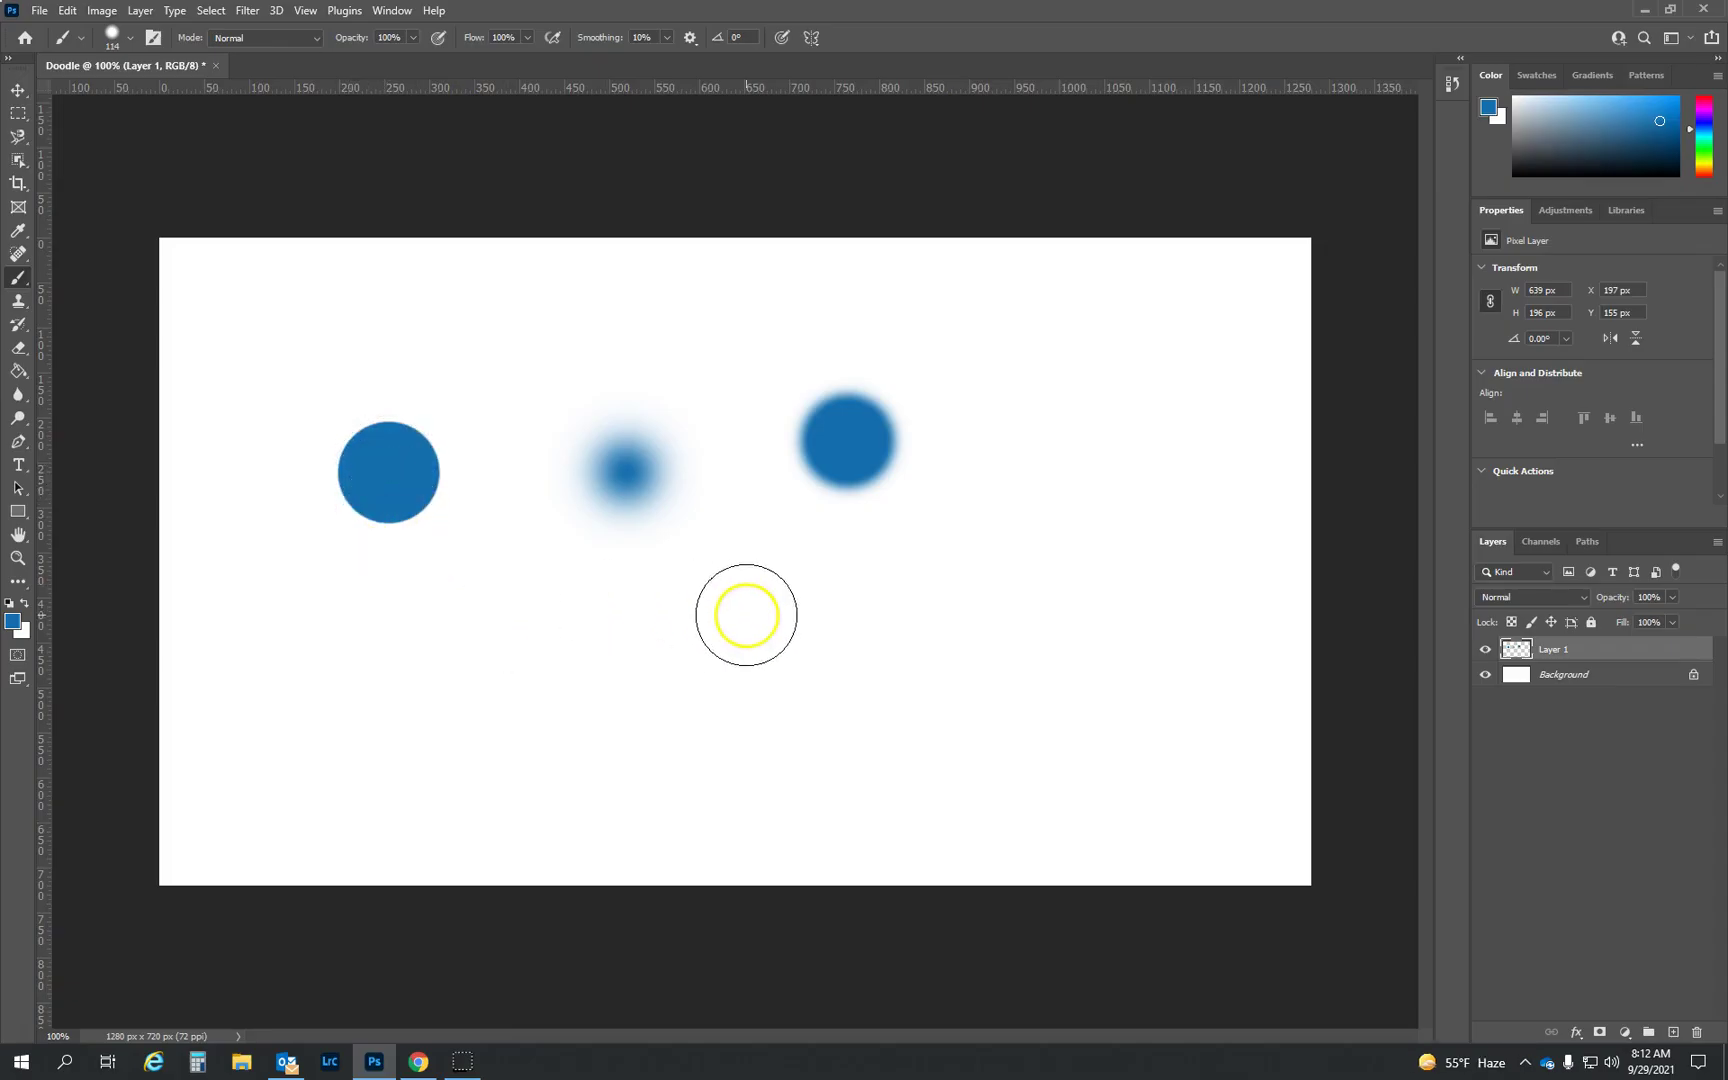
Remove the test dabs and set a 243 px brush at 100% hardness.
key(ctrl+z)
key(ctrl+z)
key(ctrl+z)
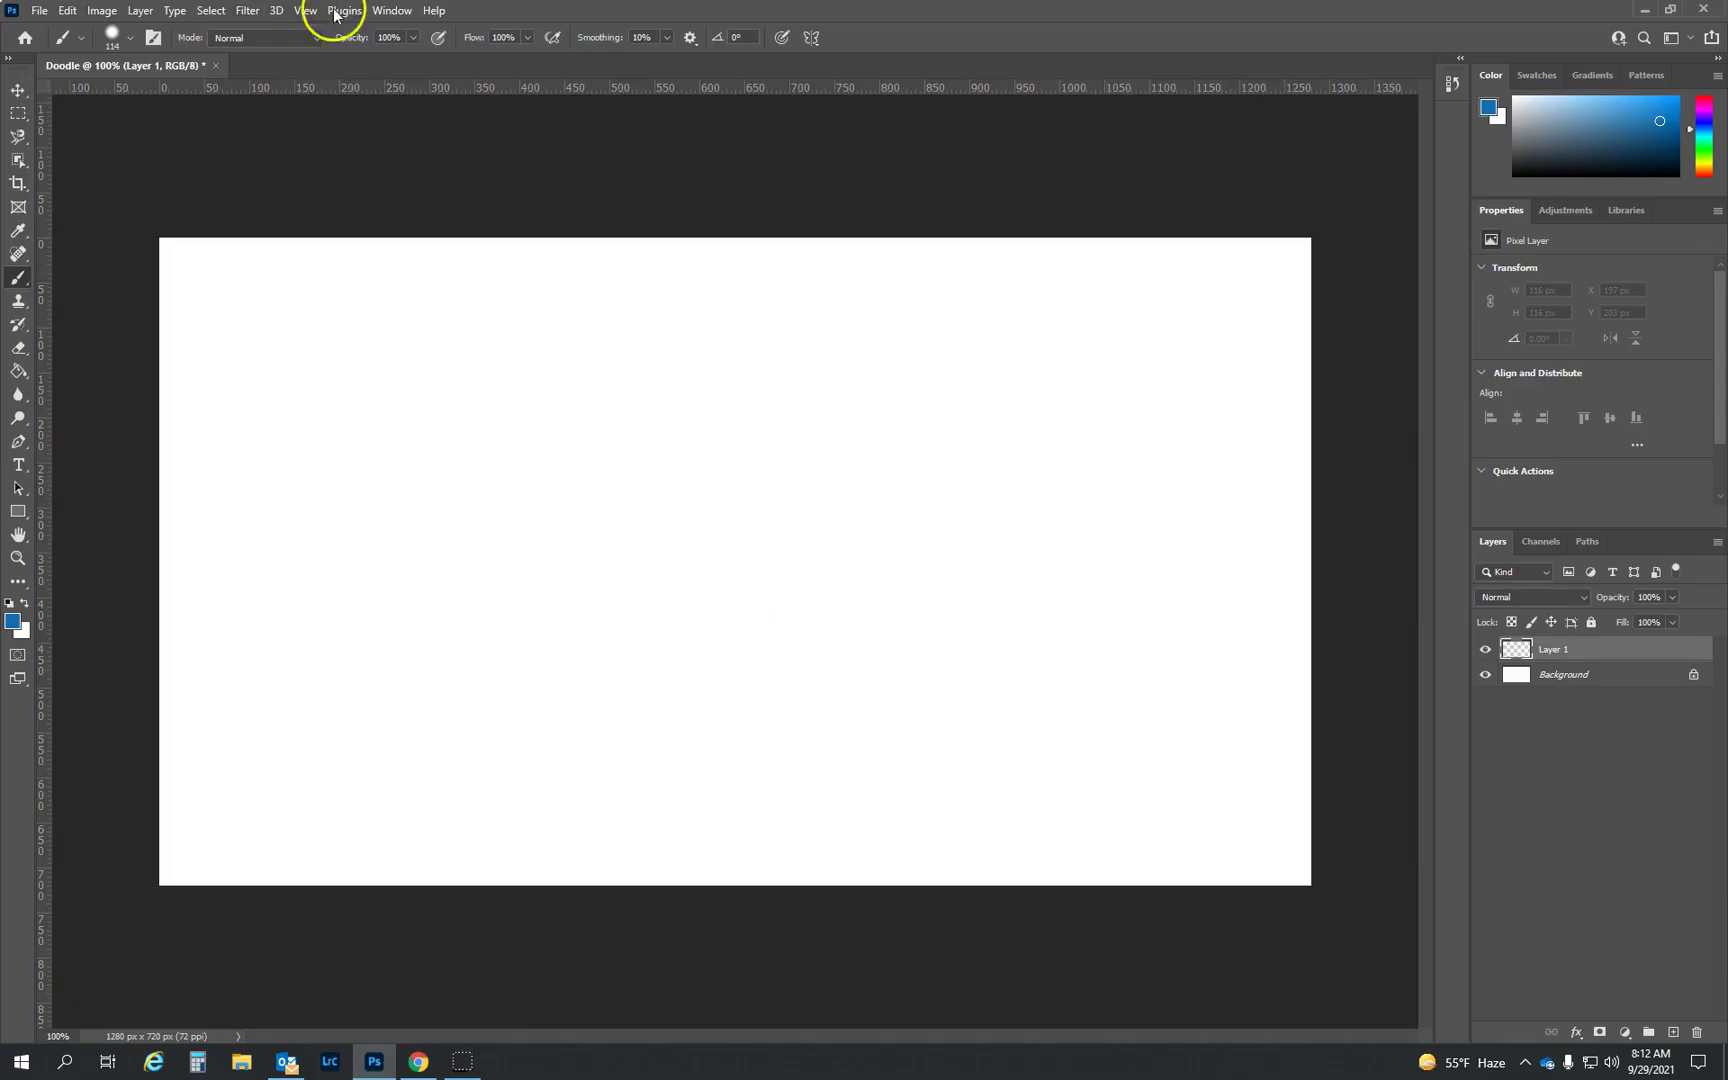
right_click(733, 596)
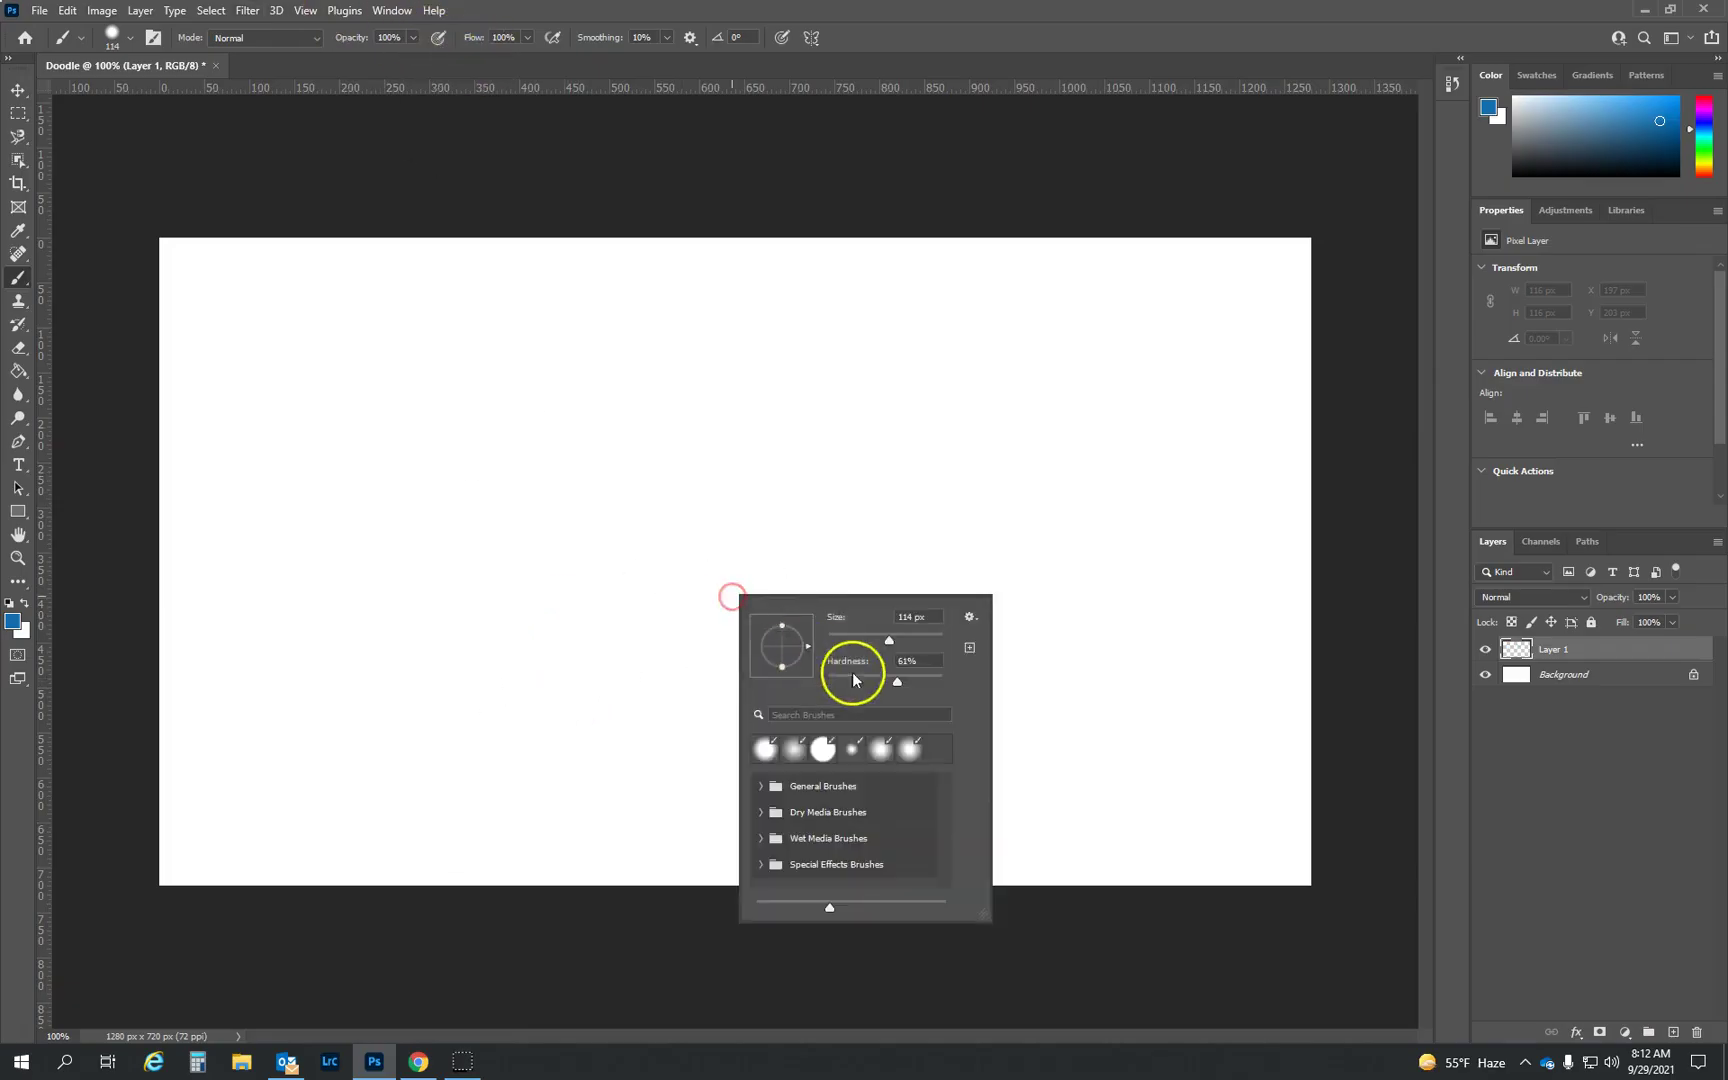
click(942, 683)
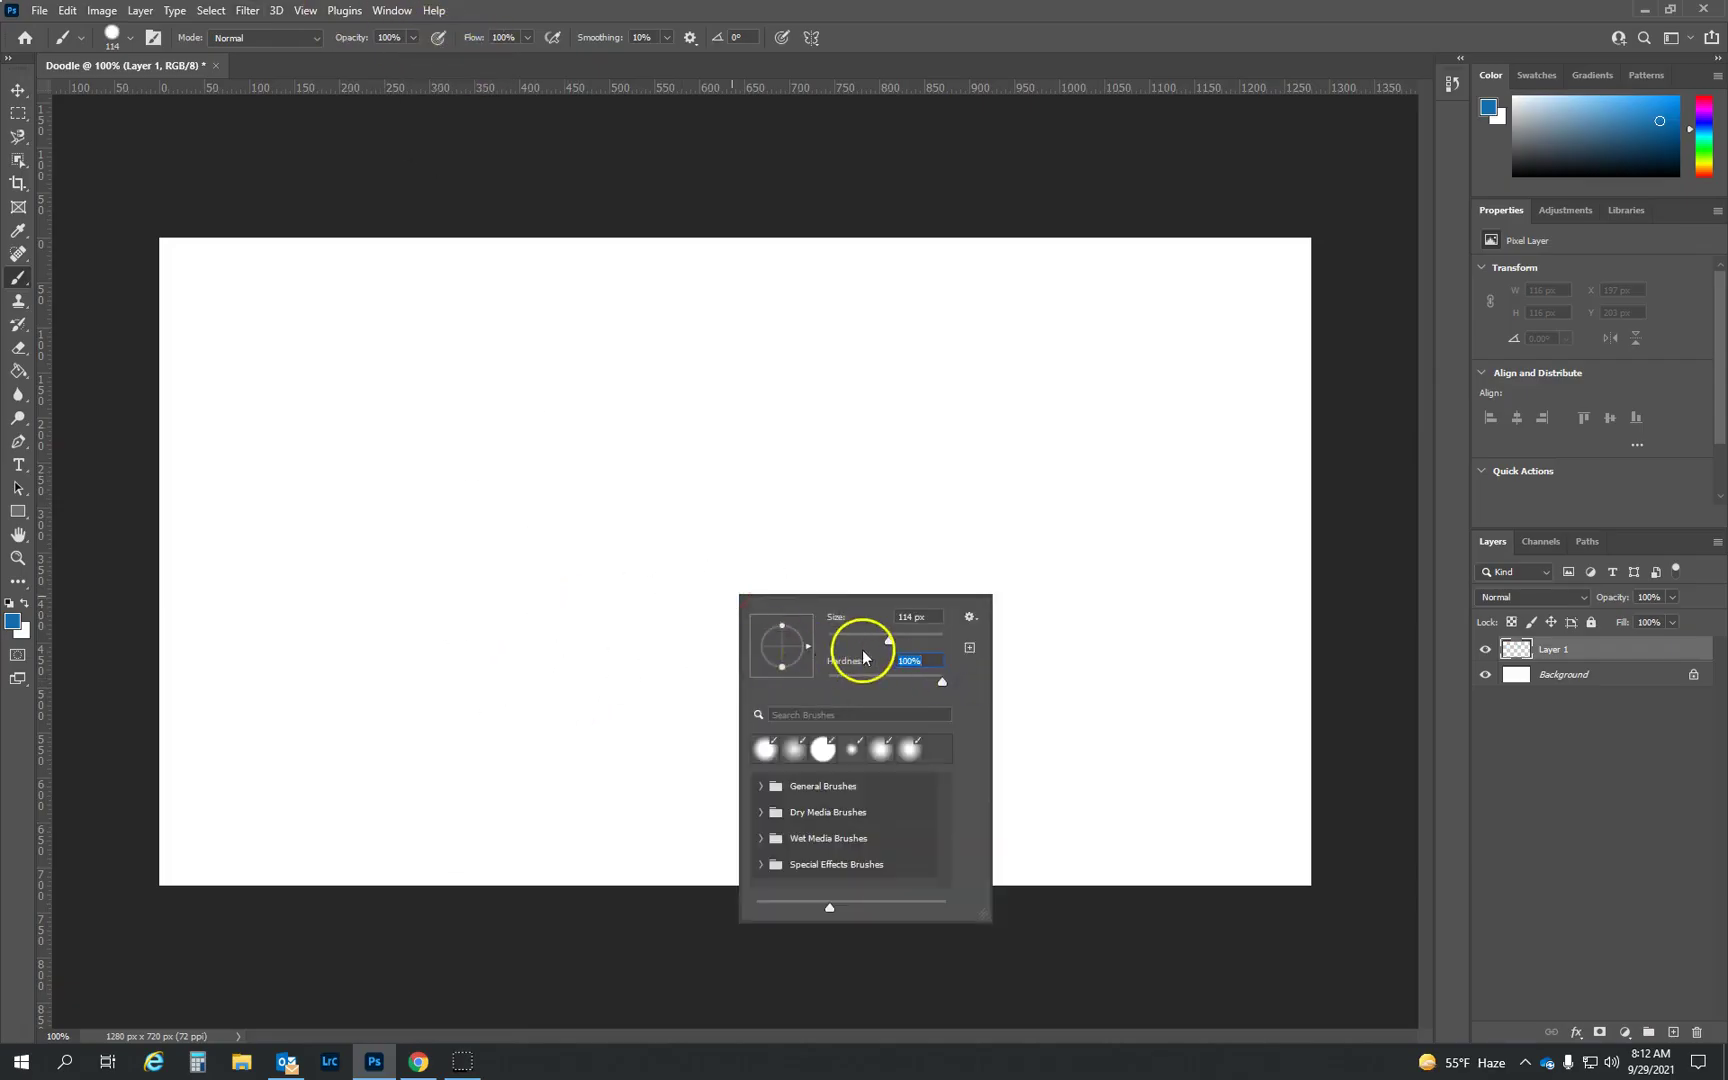
drag(905, 643, 917, 639)
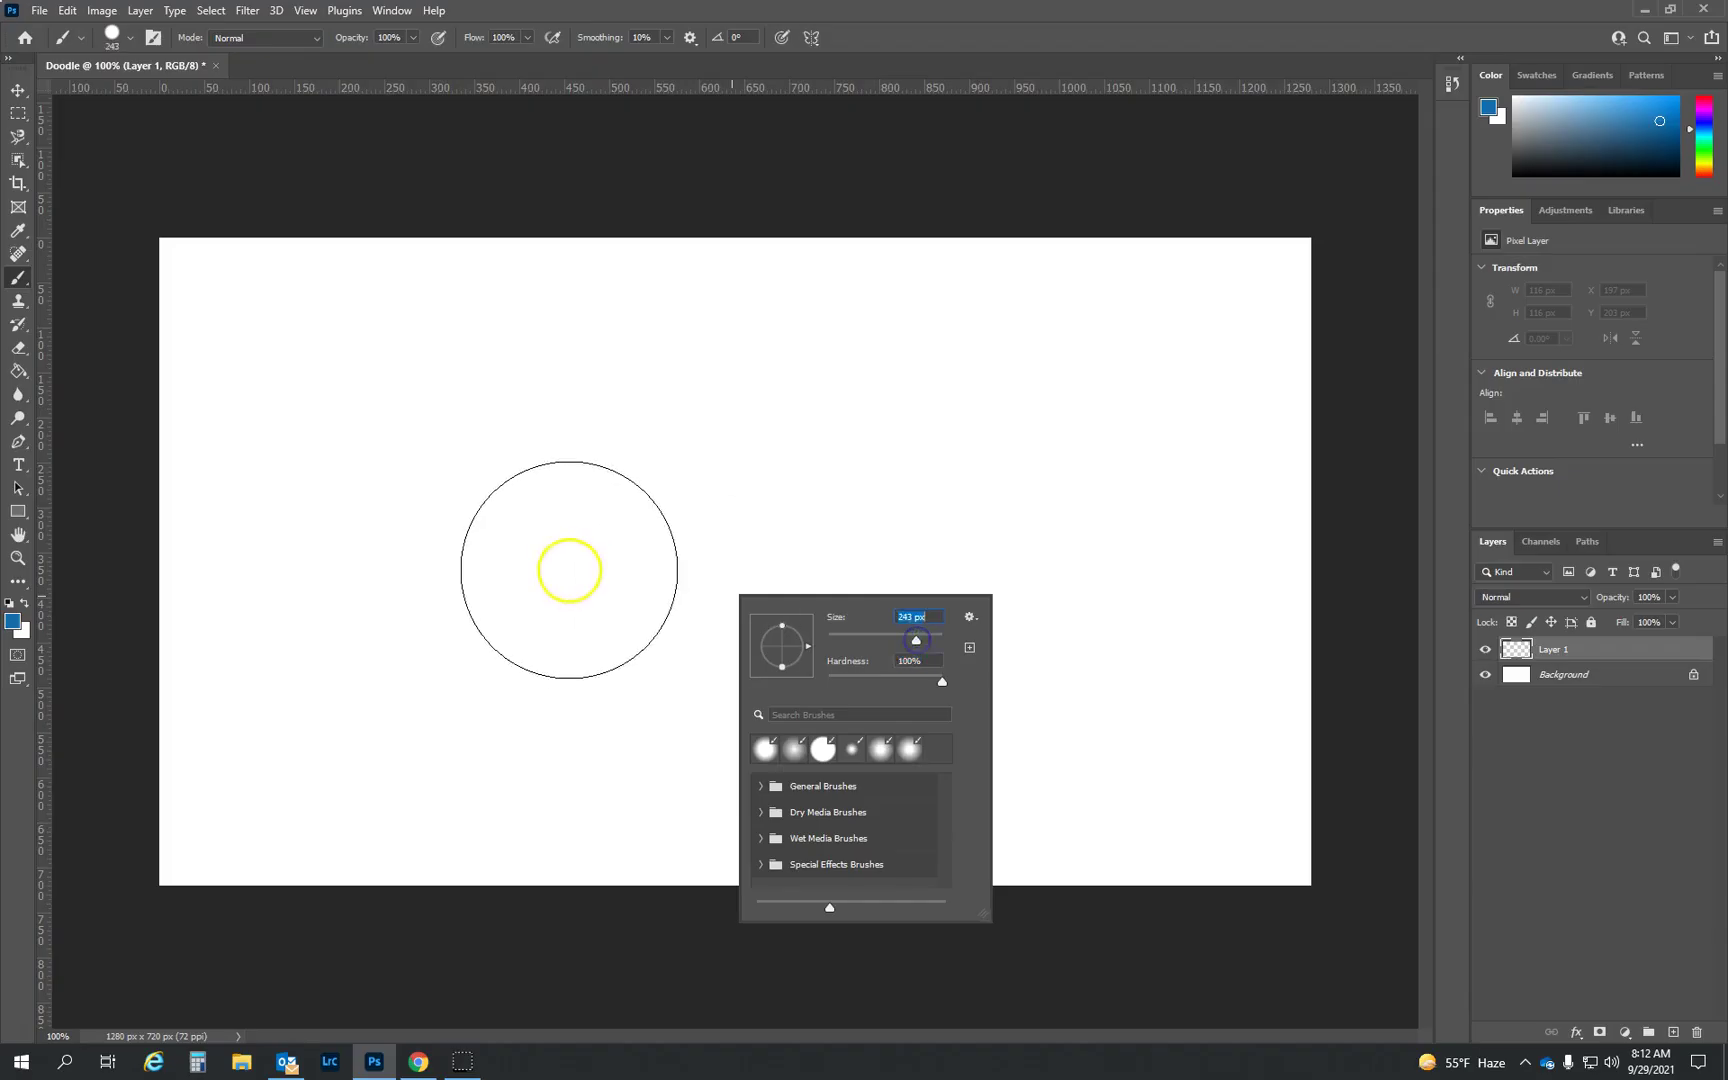
Paint a wavy blue band along the canvas bottom, filling its dips and notches.
mouse_move(185, 770)
mouse_down()
mouse_move(494, 806)
mouse_move(790, 810)
mouse_move(1172, 762)
mouse_move(1149, 849)
mouse_move(1273, 771)
mouse_up()
mouse_move(813, 796)
mouse_down()
mouse_move(493, 770)
mouse_move(357, 786)
mouse_move(120, 856)
mouse_up()
mouse_move(1029, 838)
mouse_down()
mouse_move(1269, 829)
mouse_move(1284, 752)
mouse_up()
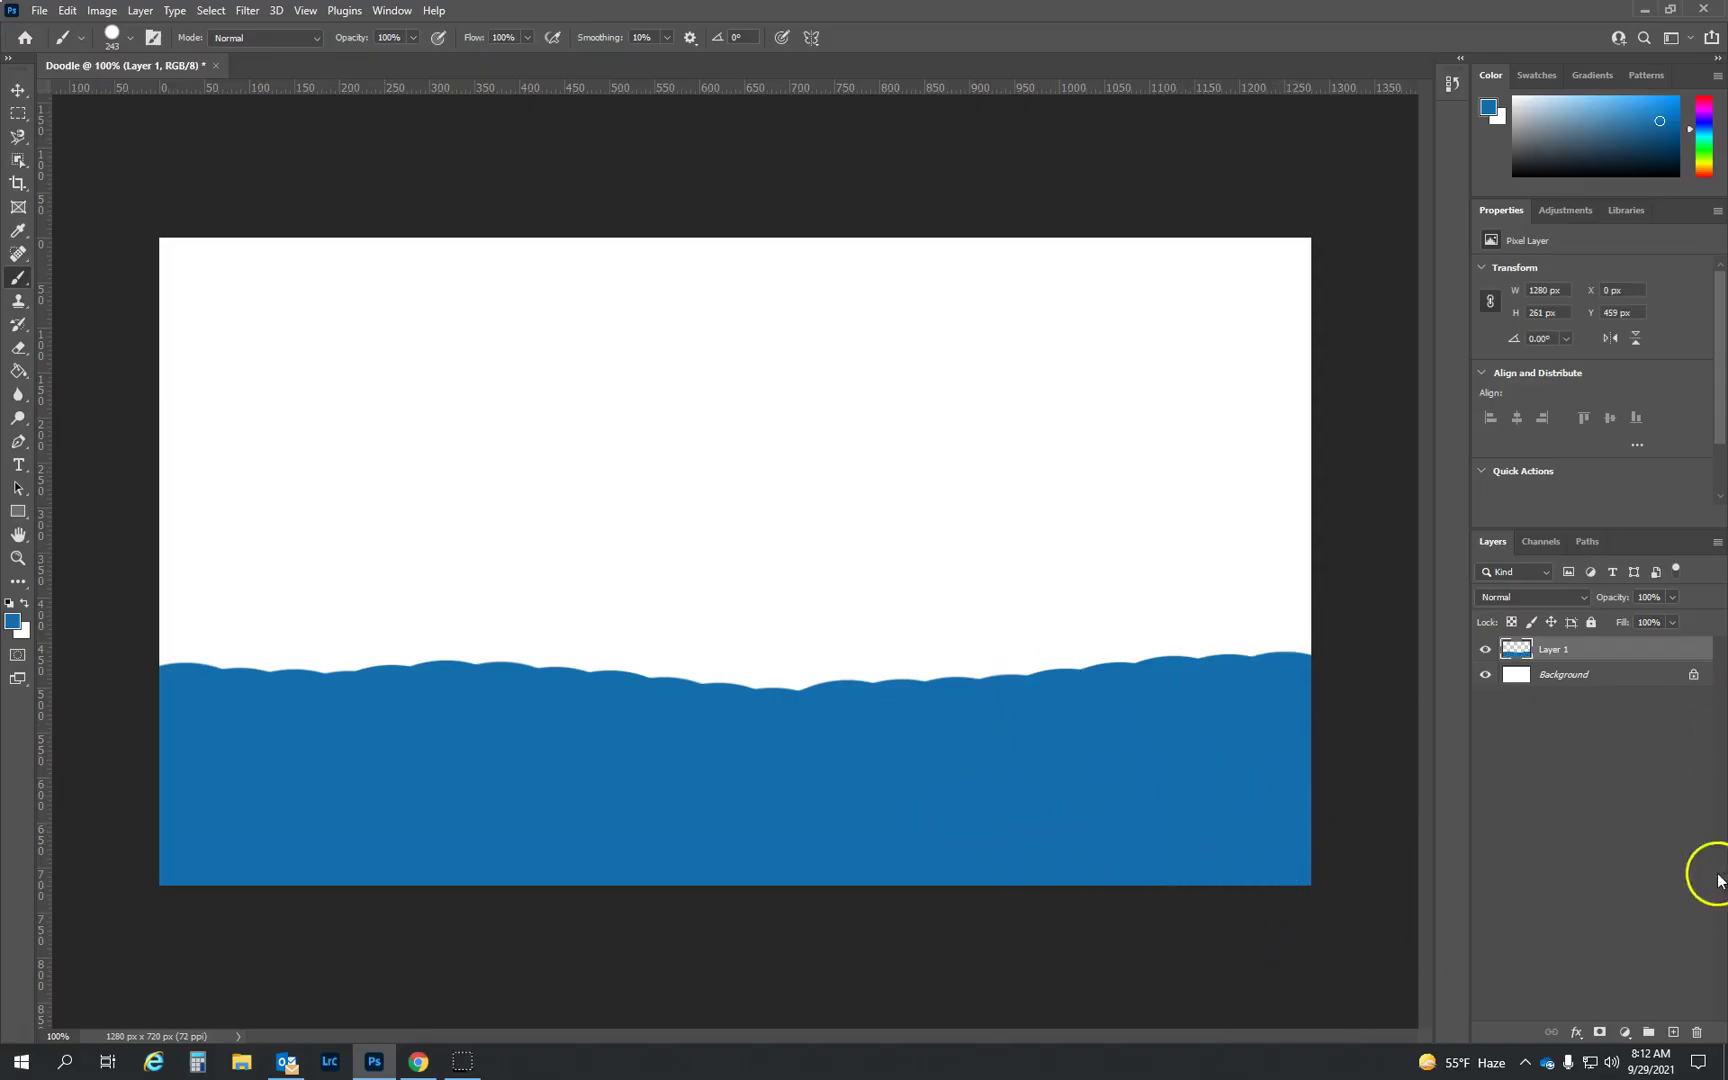
Add Layer 2, choose bright yellow ffcb2d and brush it over the sky.
click(1673, 1032)
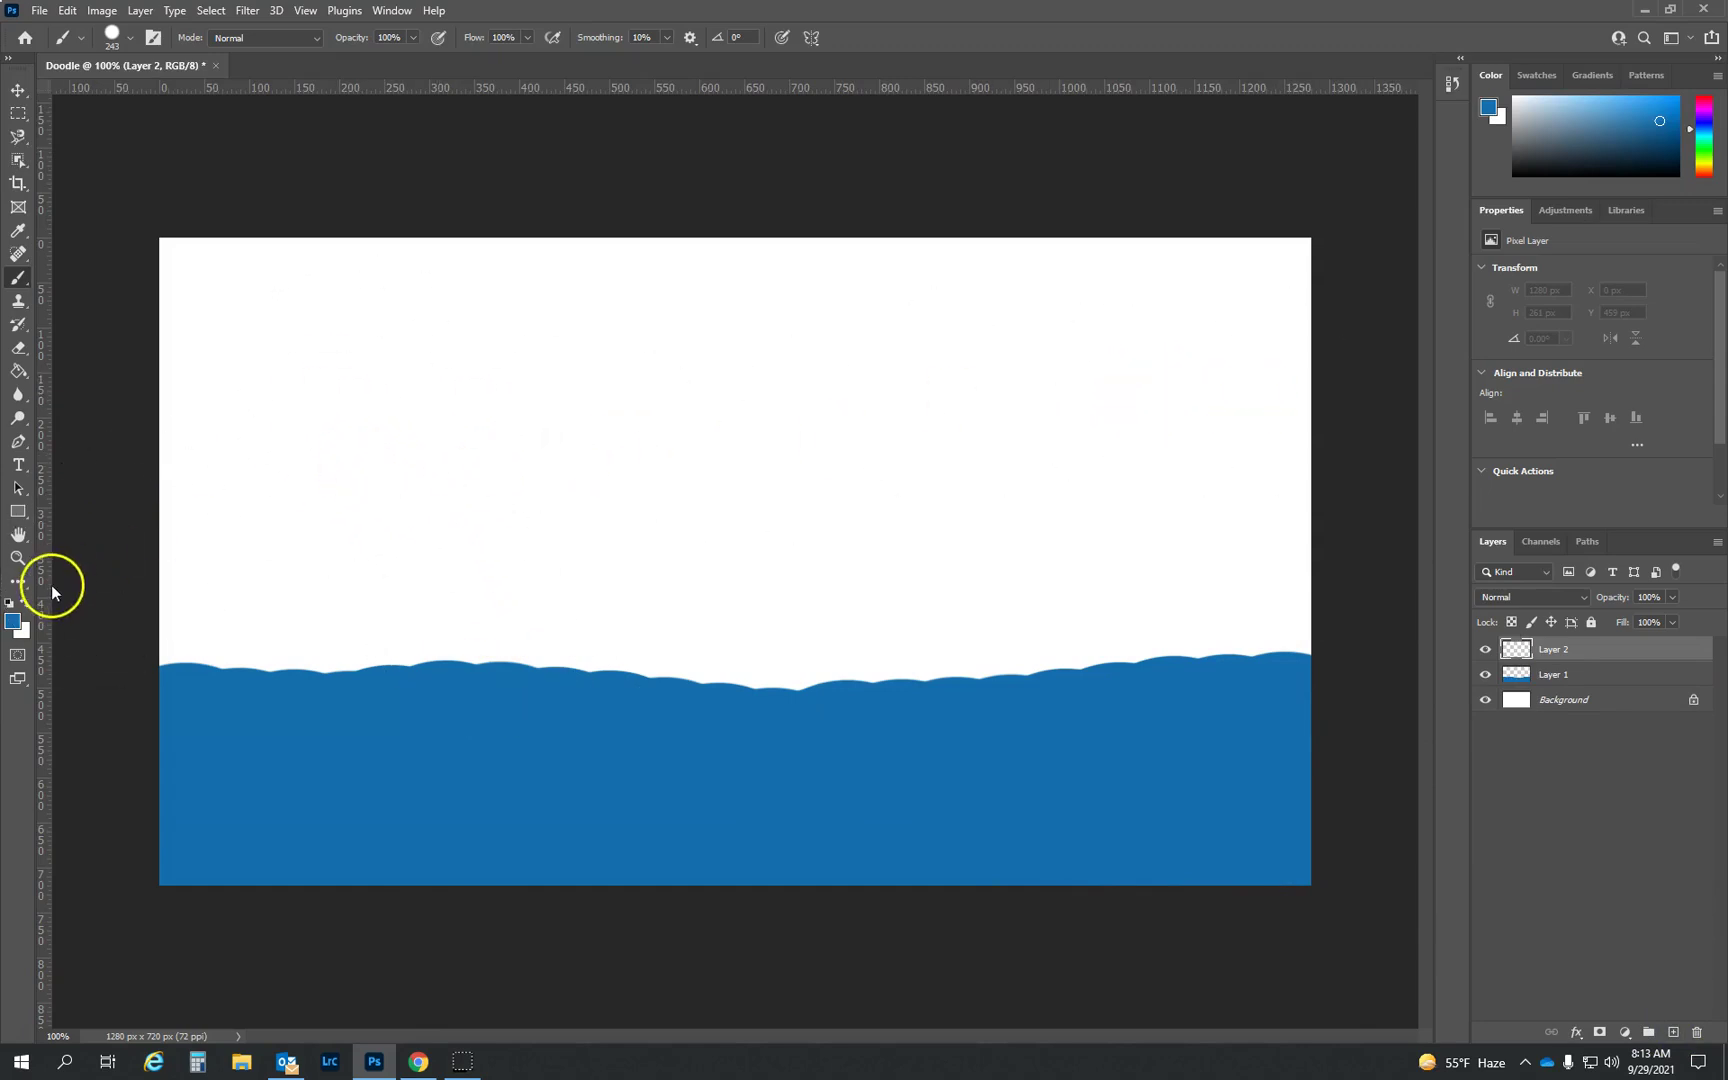
click(12, 621)
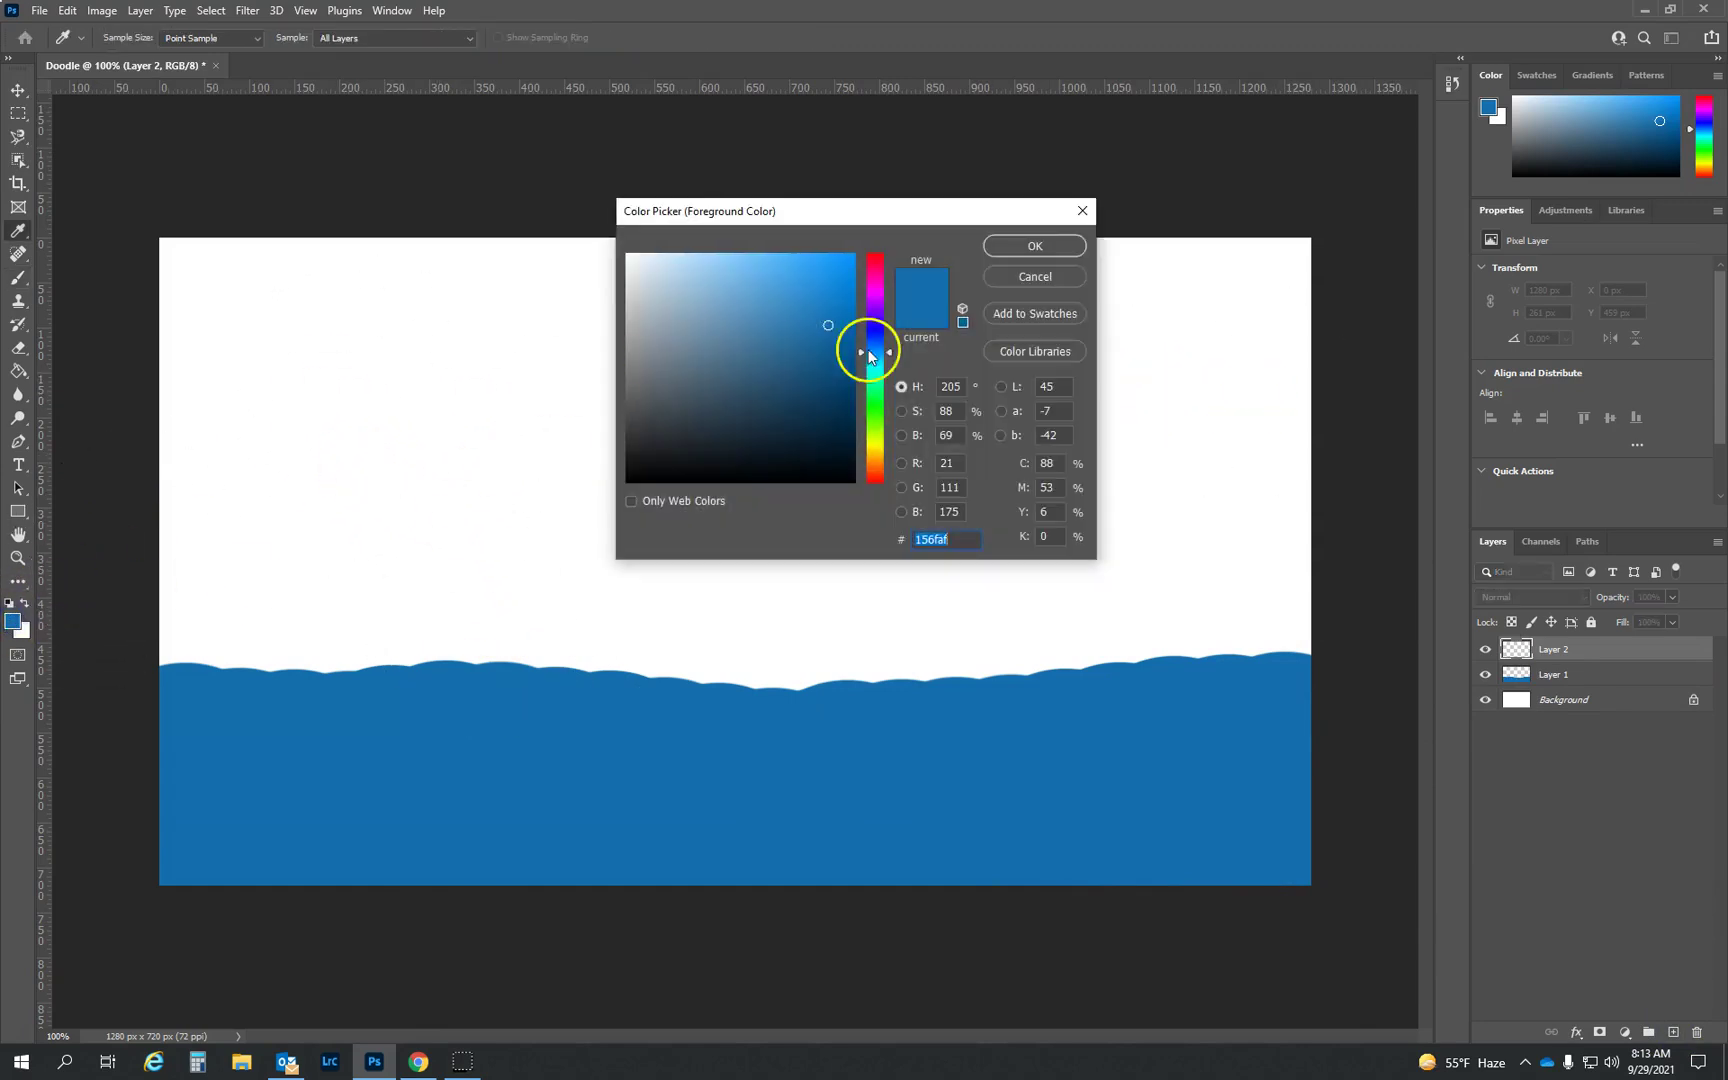
click(885, 446)
drag(881, 450, 879, 454)
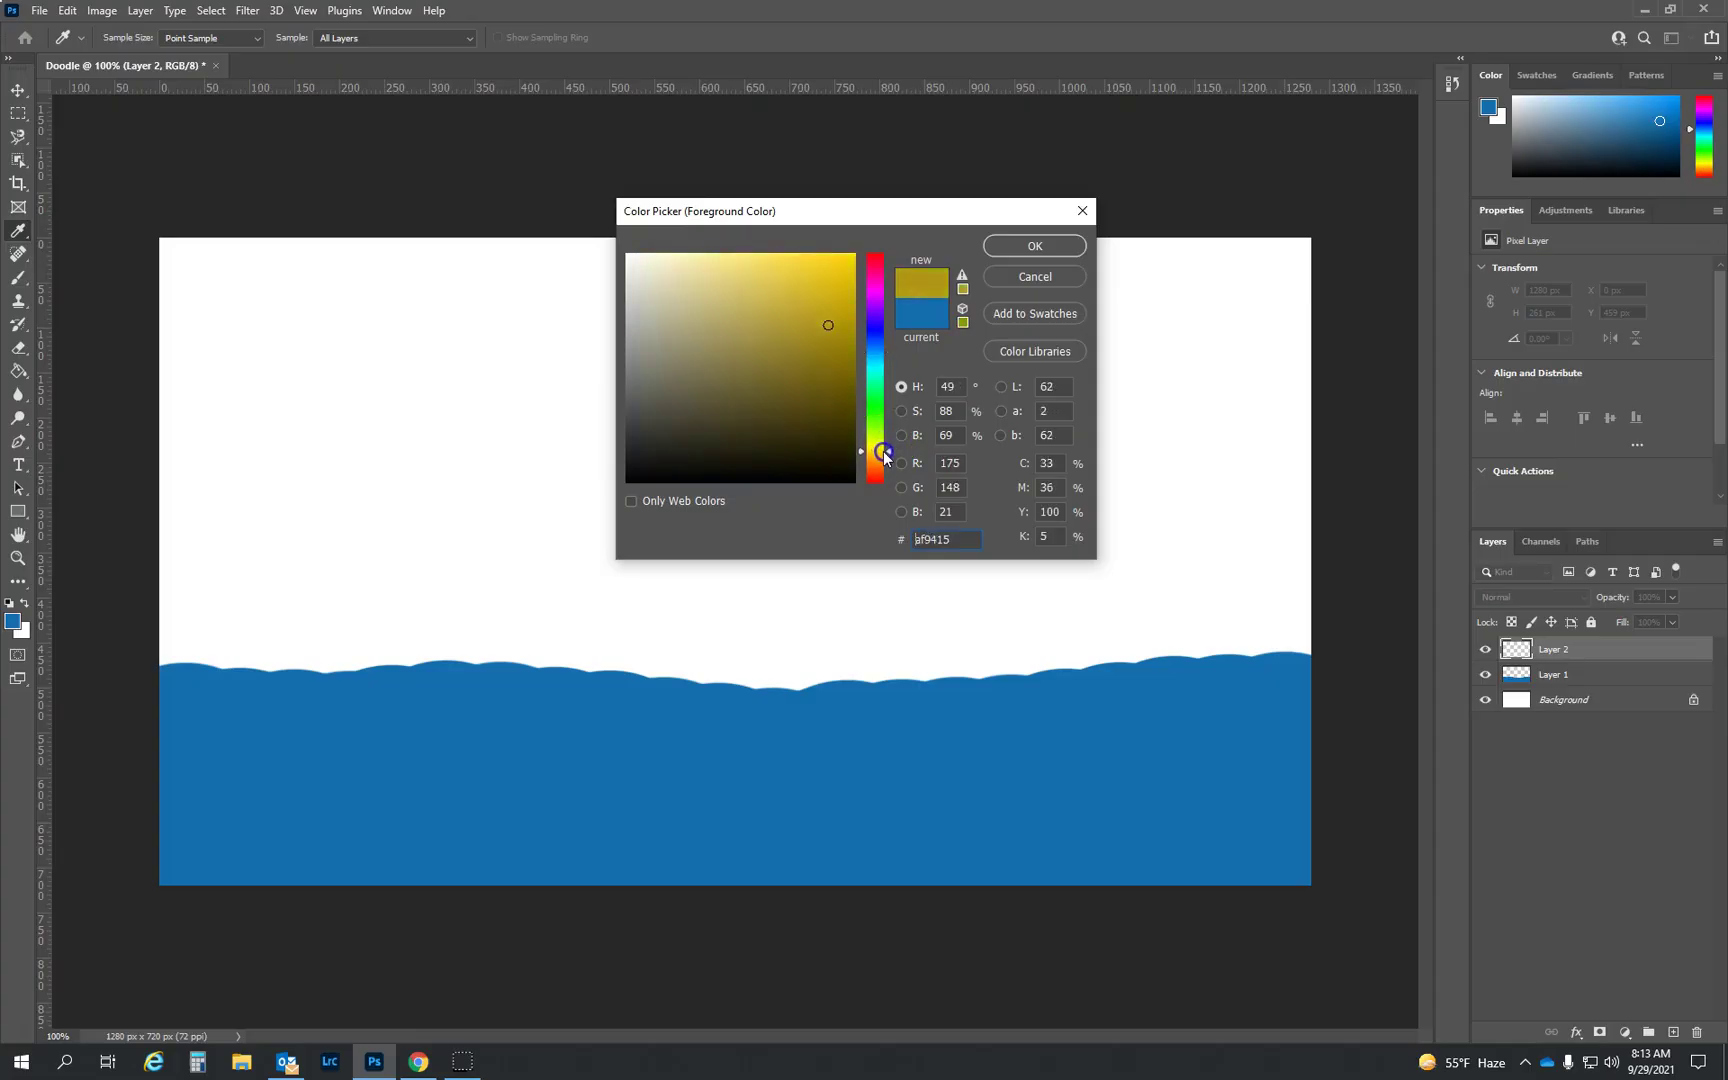
click(820, 257)
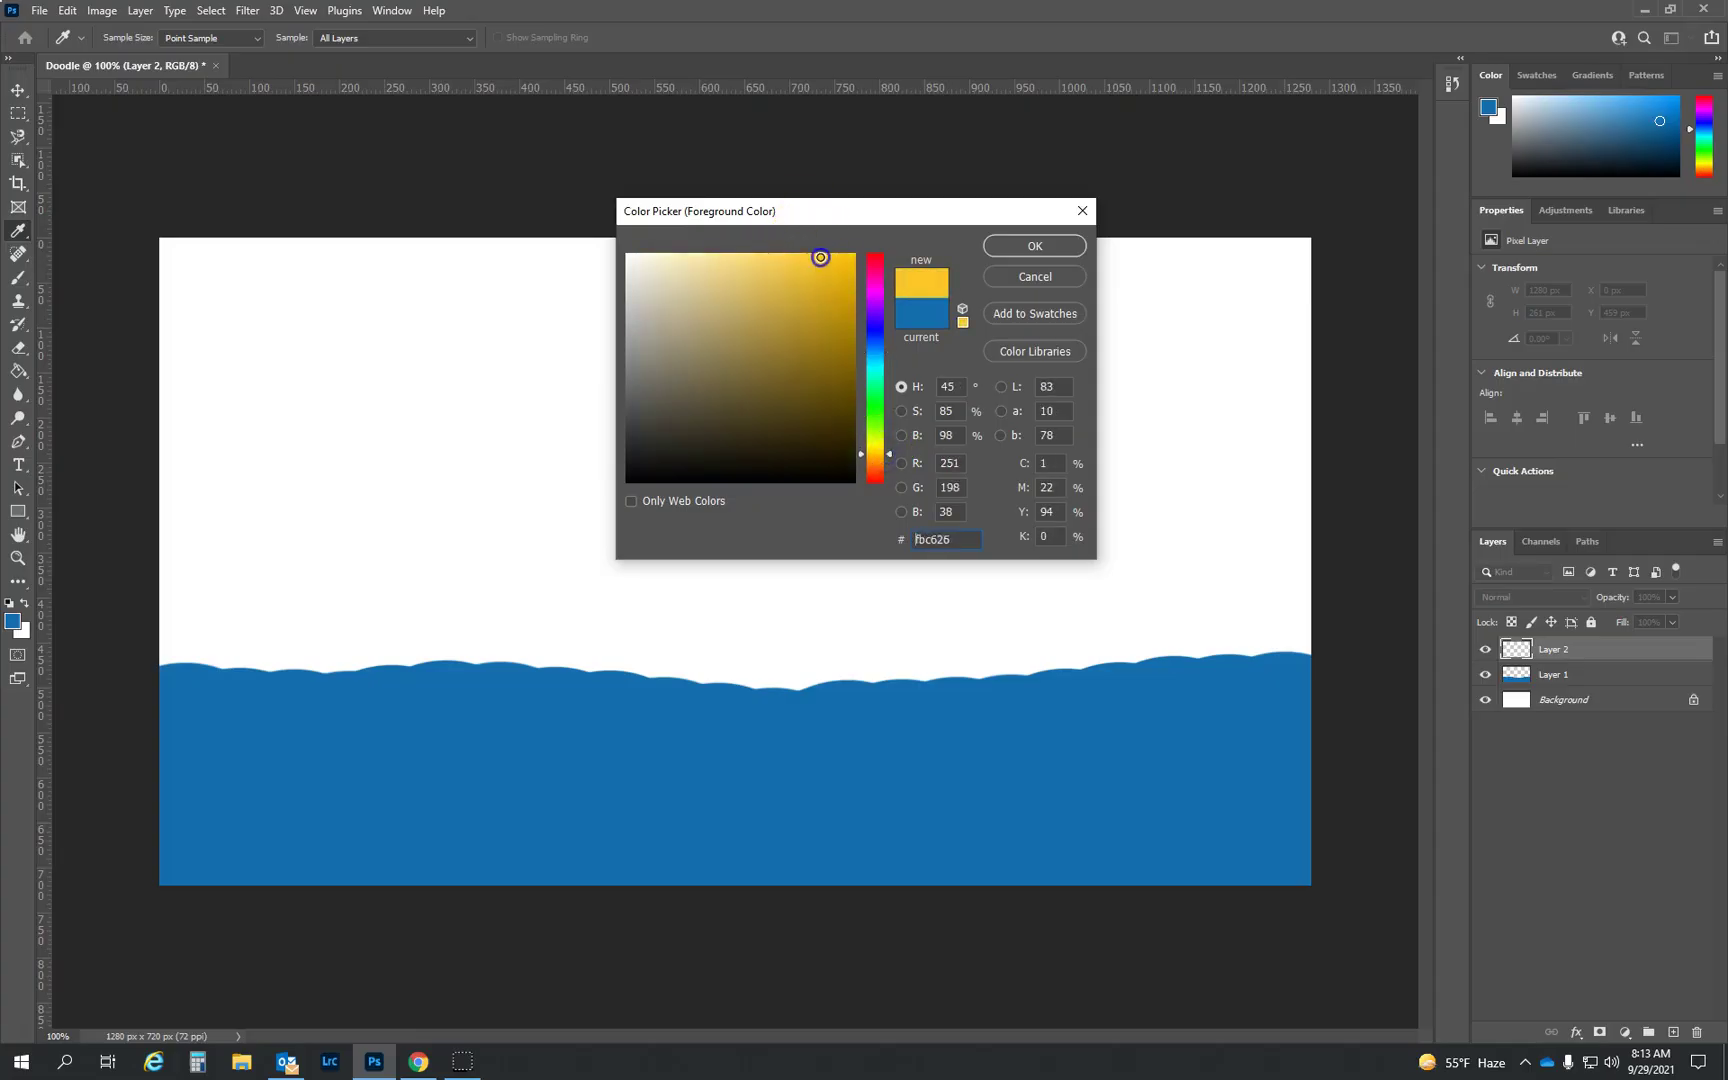
click(1033, 257)
key(b)
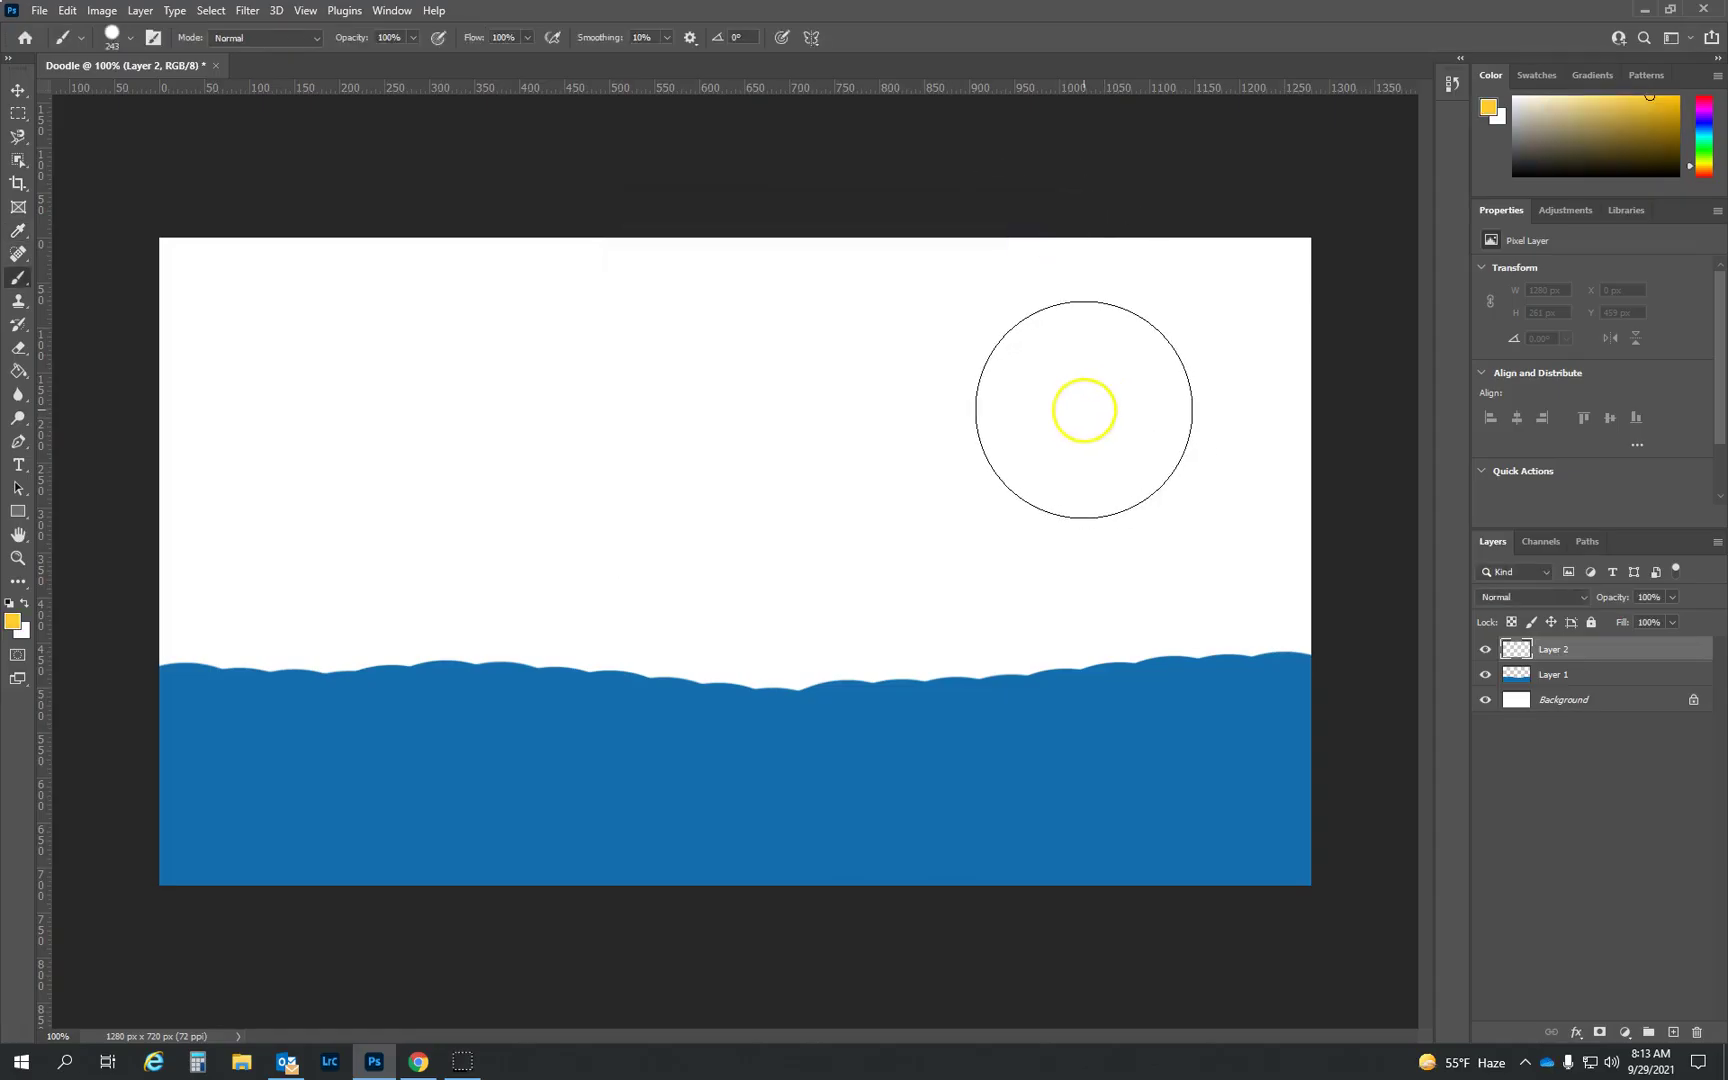
mouse_move(197, 316)
mouse_down()
mouse_move(494, 510)
mouse_move(258, 543)
mouse_move(125, 619)
mouse_move(733, 645)
mouse_move(970, 620)
mouse_move(1372, 666)
mouse_move(1449, 655)
mouse_move(1286, 465)
mouse_move(1278, 256)
mouse_move(805, 350)
mouse_move(328, 367)
mouse_move(591, 274)
mouse_move(443, 278)
mouse_move(883, 291)
mouse_move(662, 484)
mouse_move(955, 512)
mouse_move(909, 489)
mouse_move(1205, 456)
mouse_move(640, 525)
mouse_up()
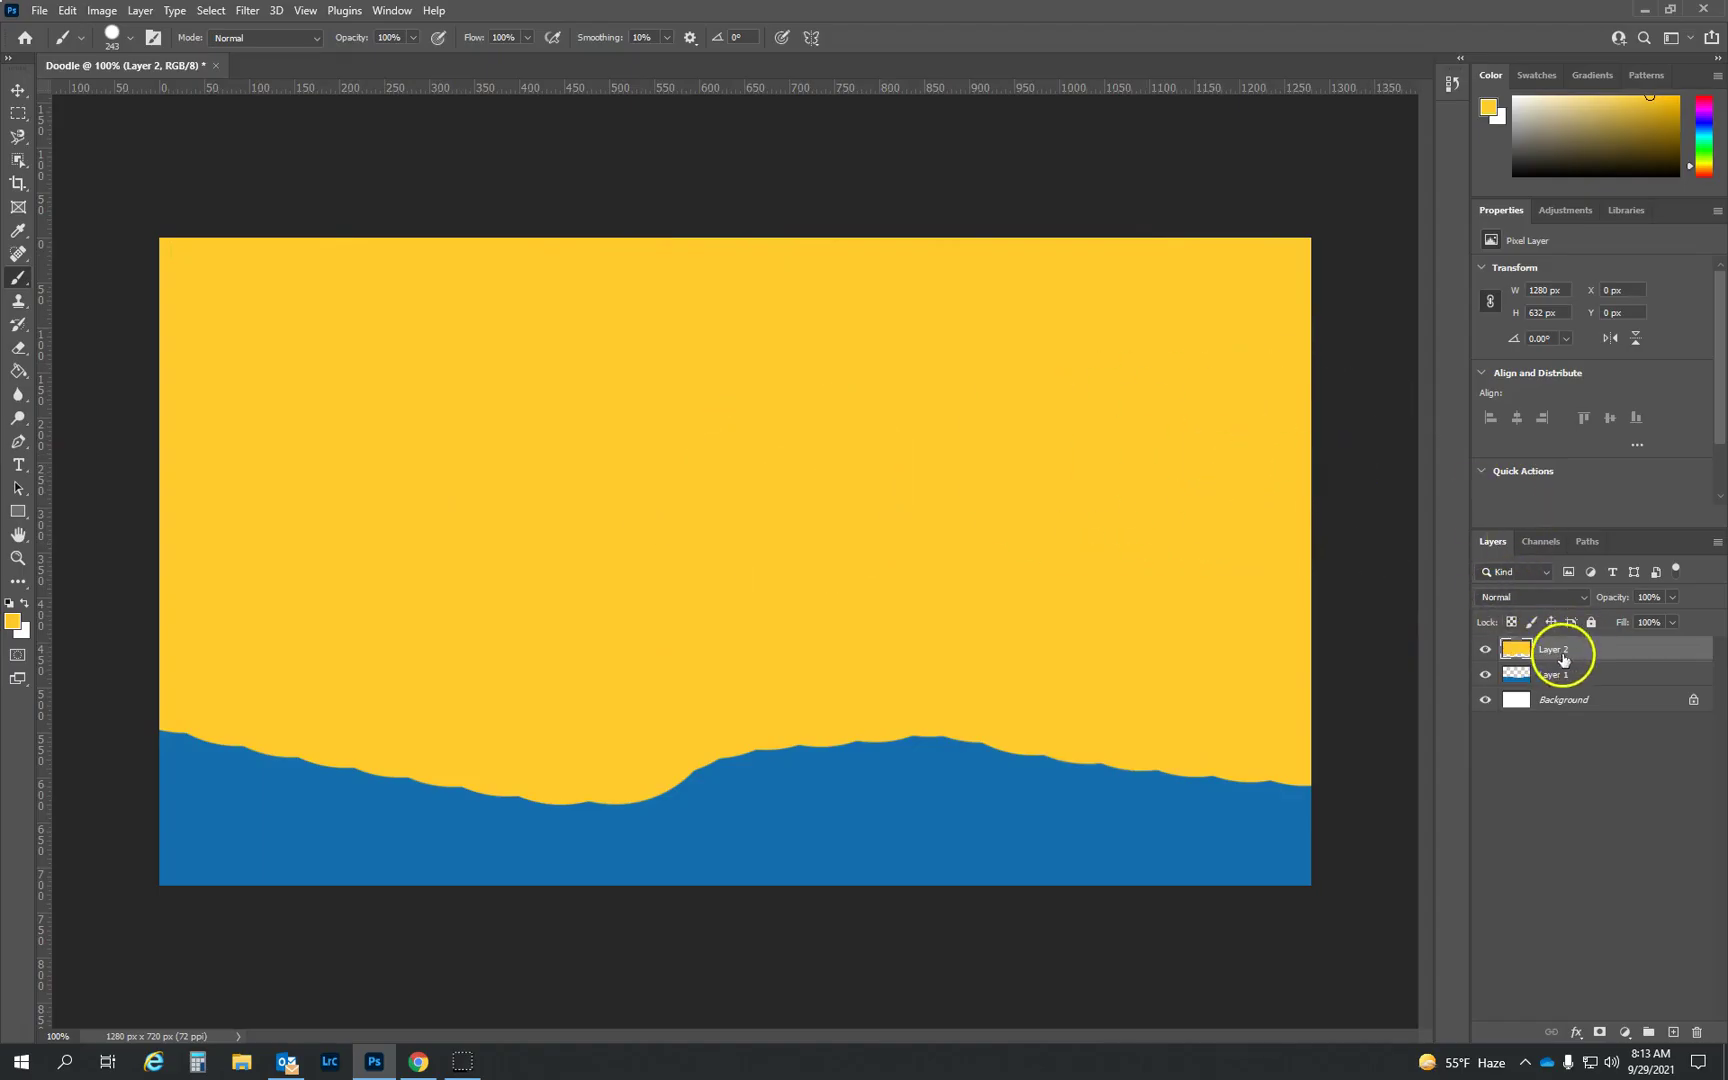
Drag Layer 2 below Layer 1, then toggle both layers' visibility to check them.
drag(1573, 651, 1579, 680)
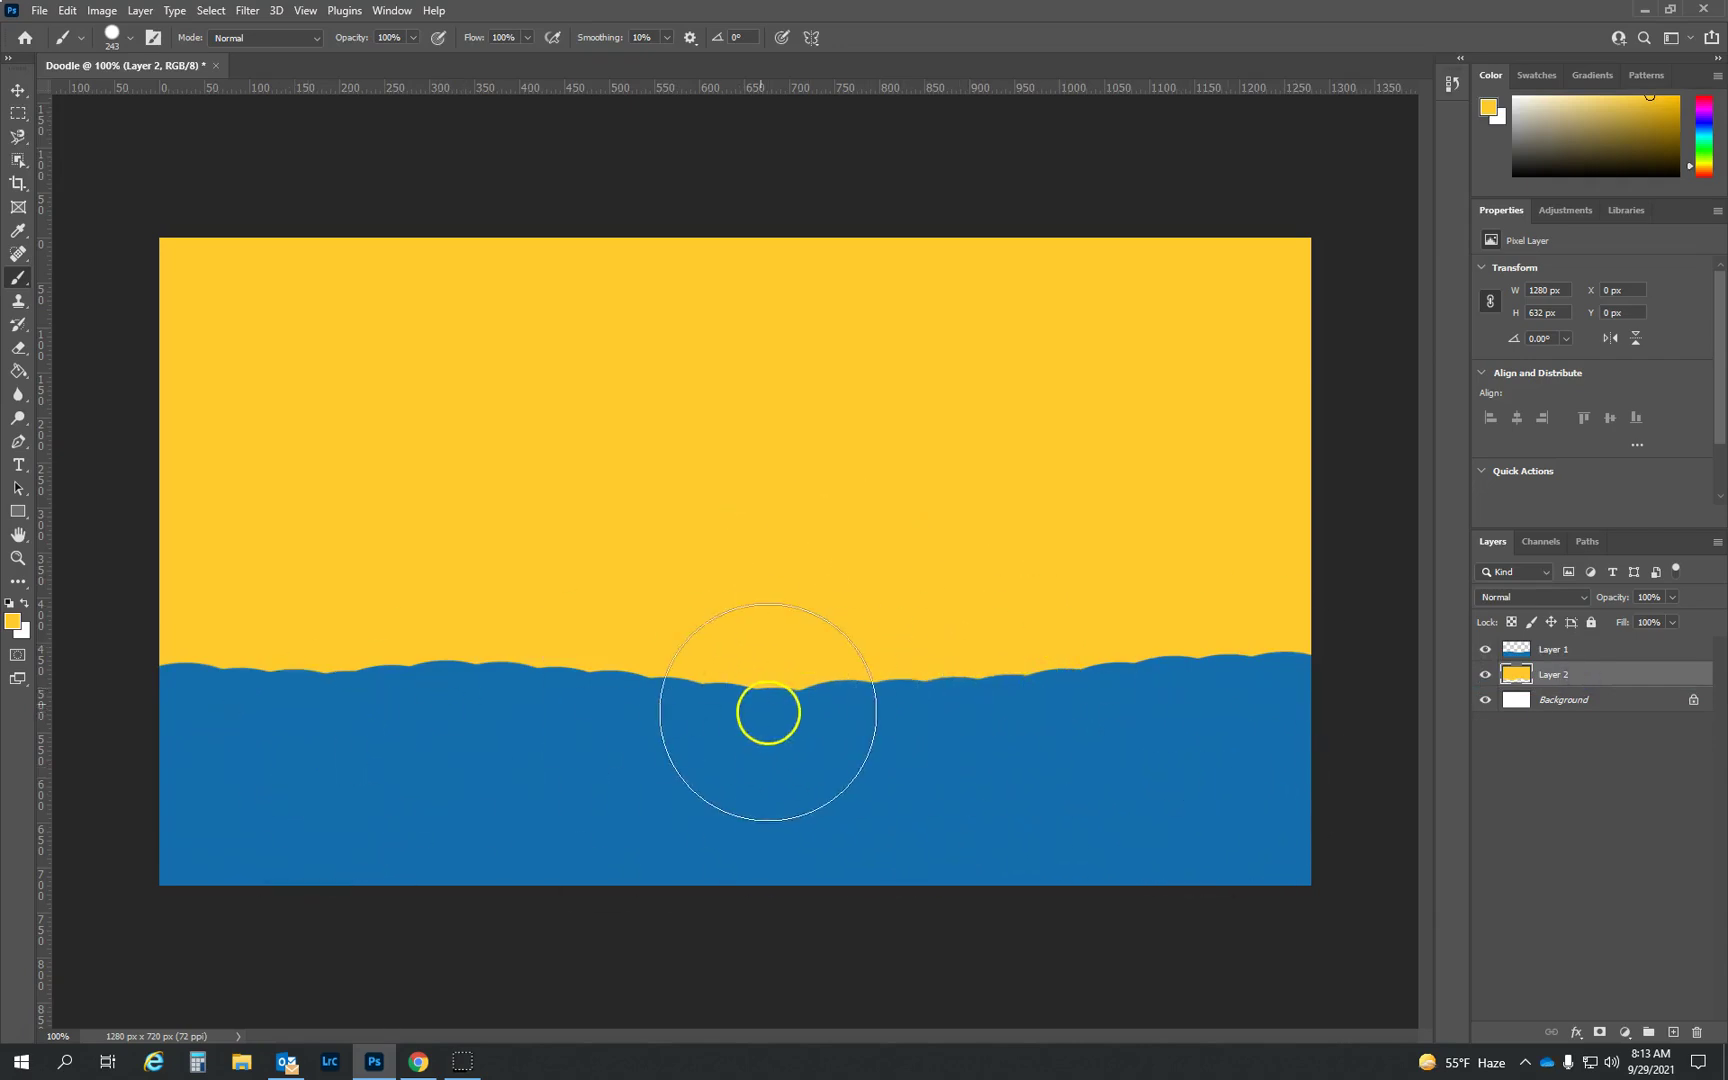
click(1485, 674)
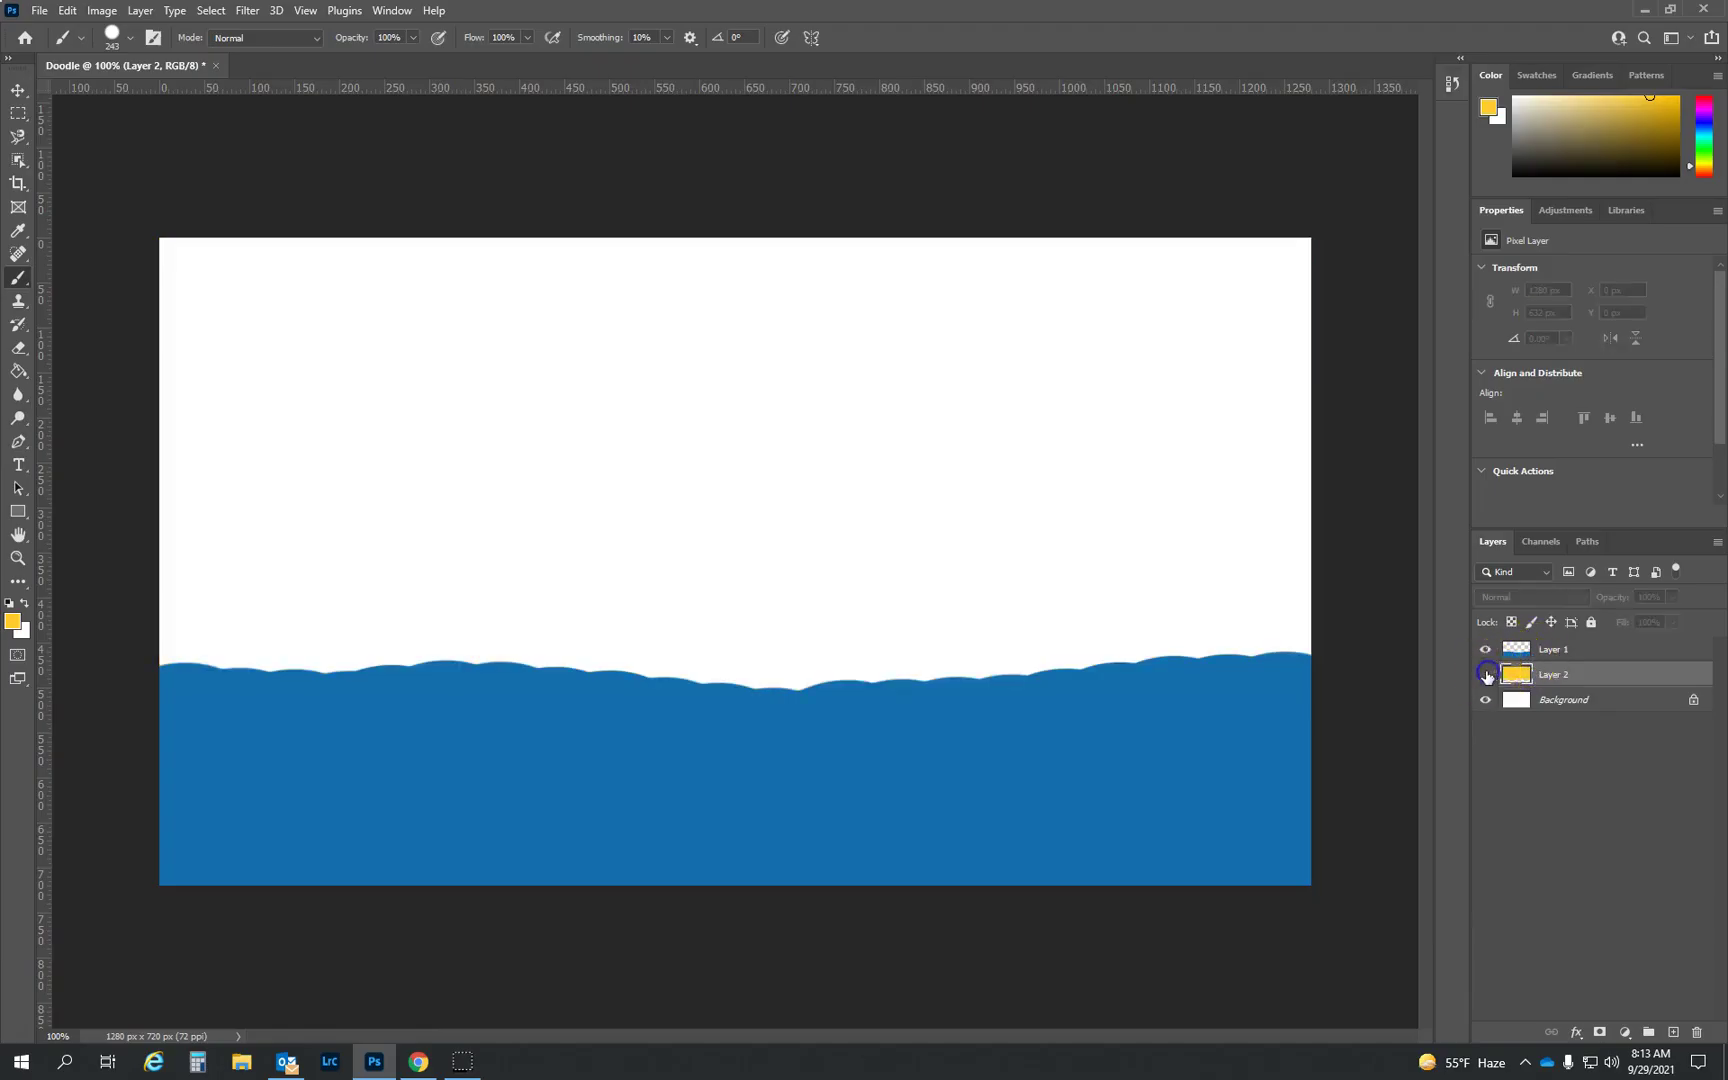
click(1485, 674)
click(1488, 649)
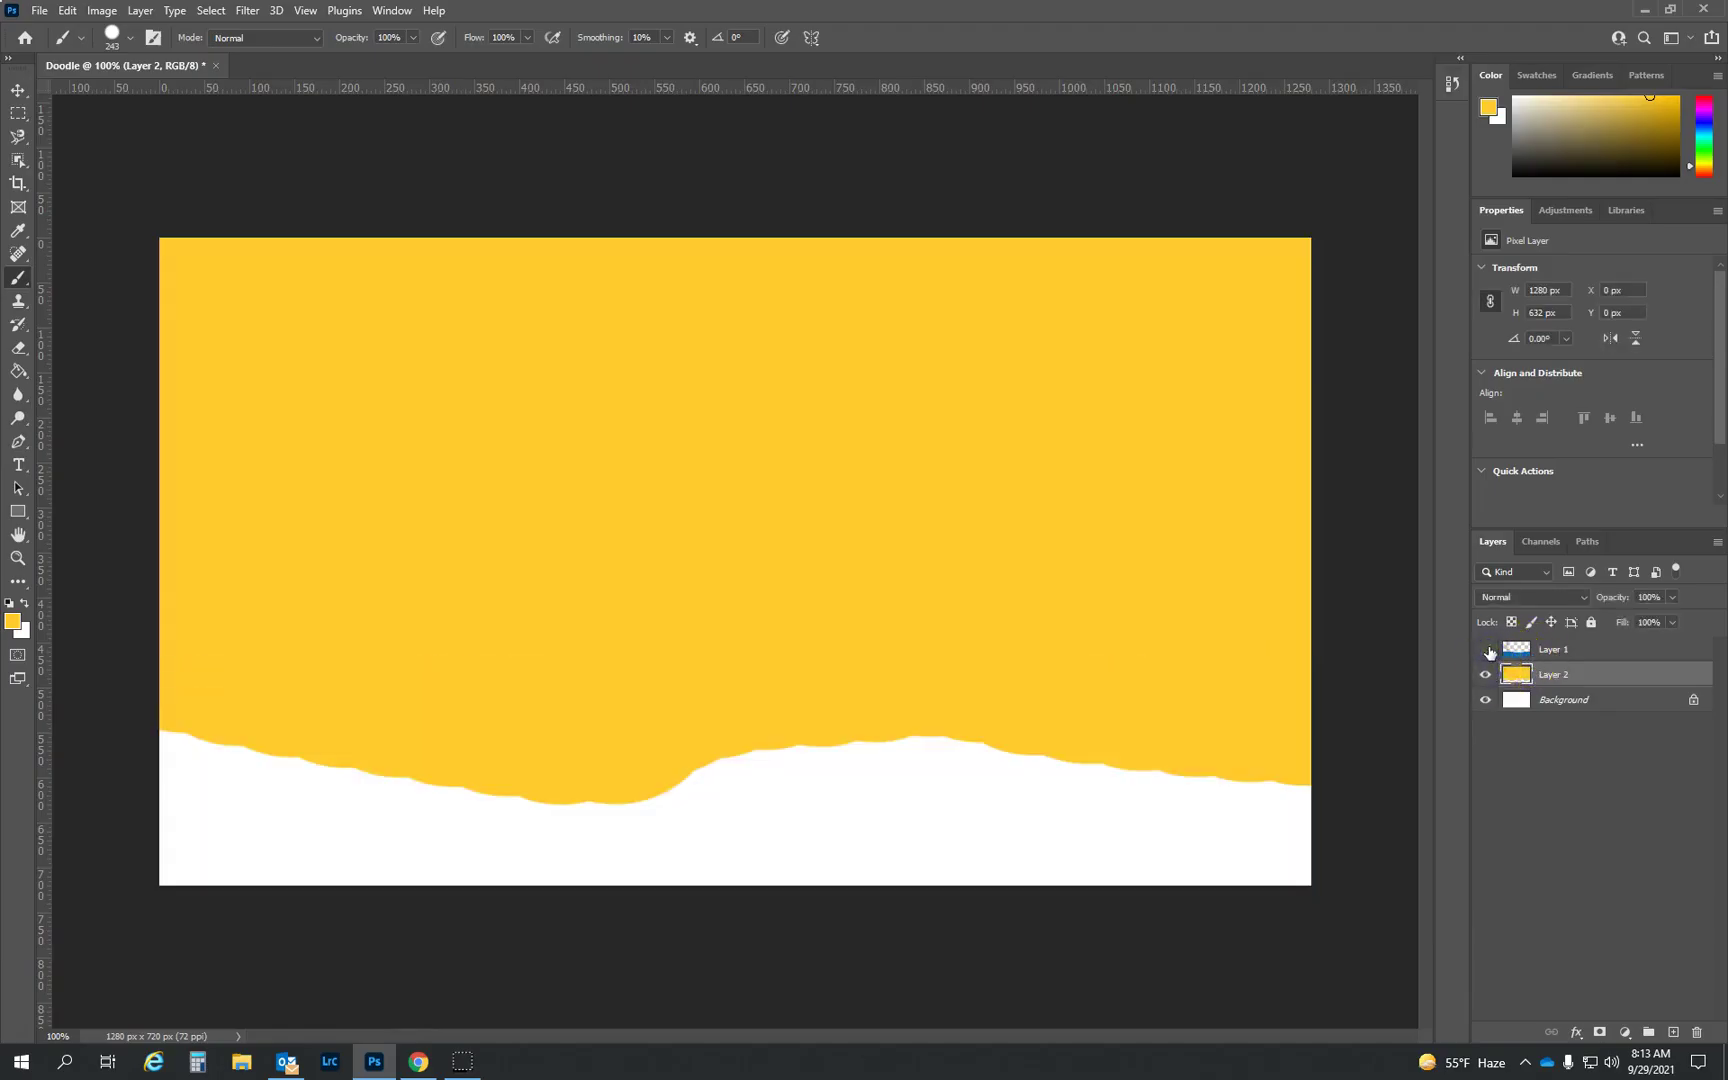
click(1487, 650)
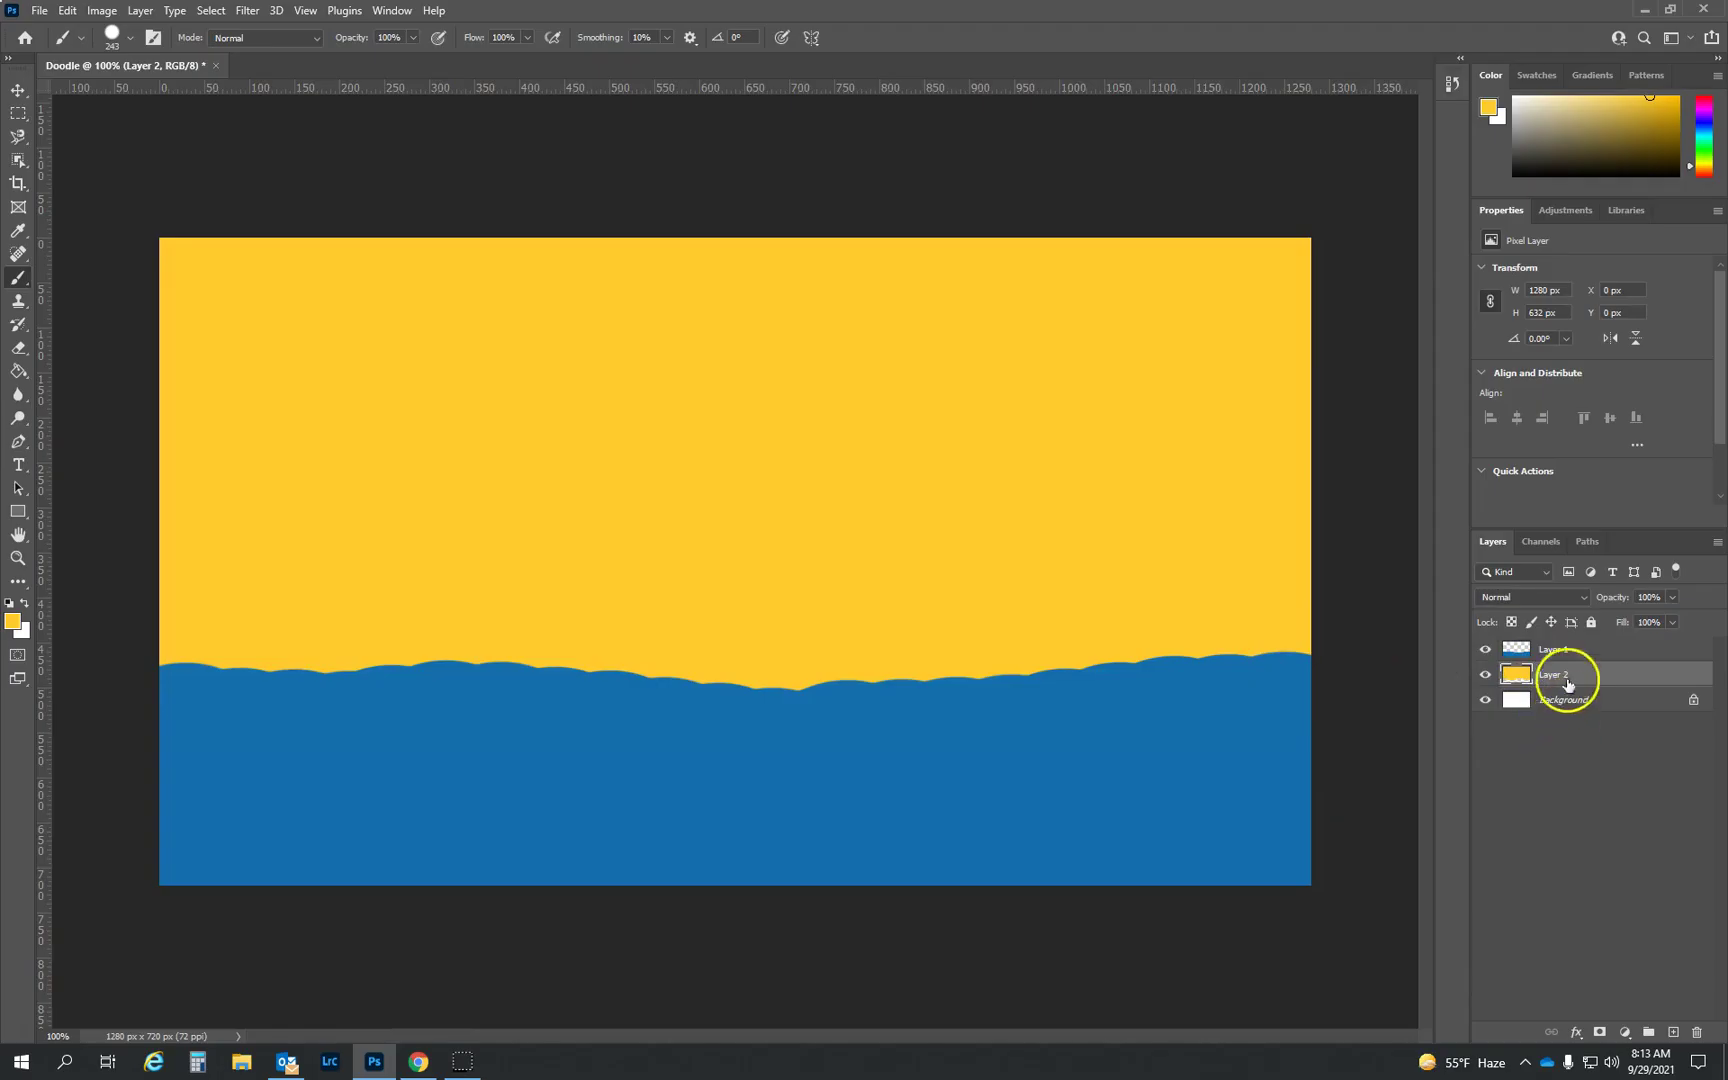
Add Layer 3 and choose a deep orange foreground colour.
click(1674, 1033)
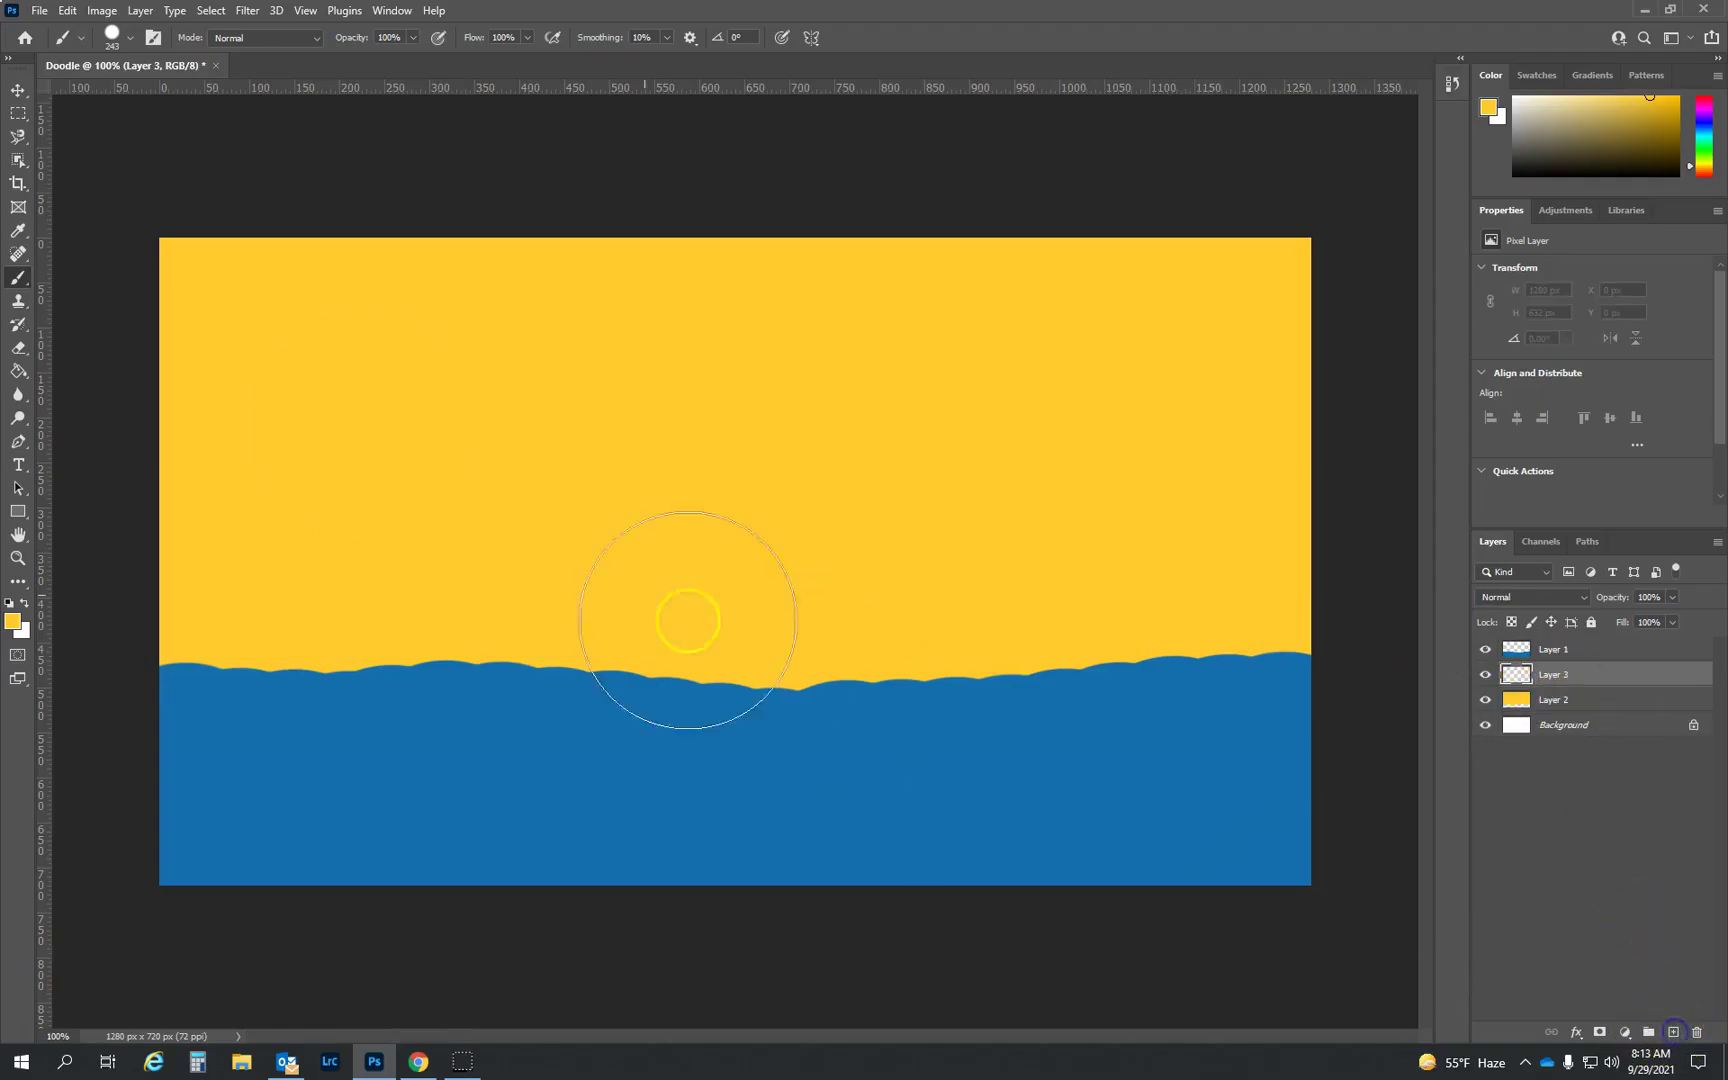
click(13, 623)
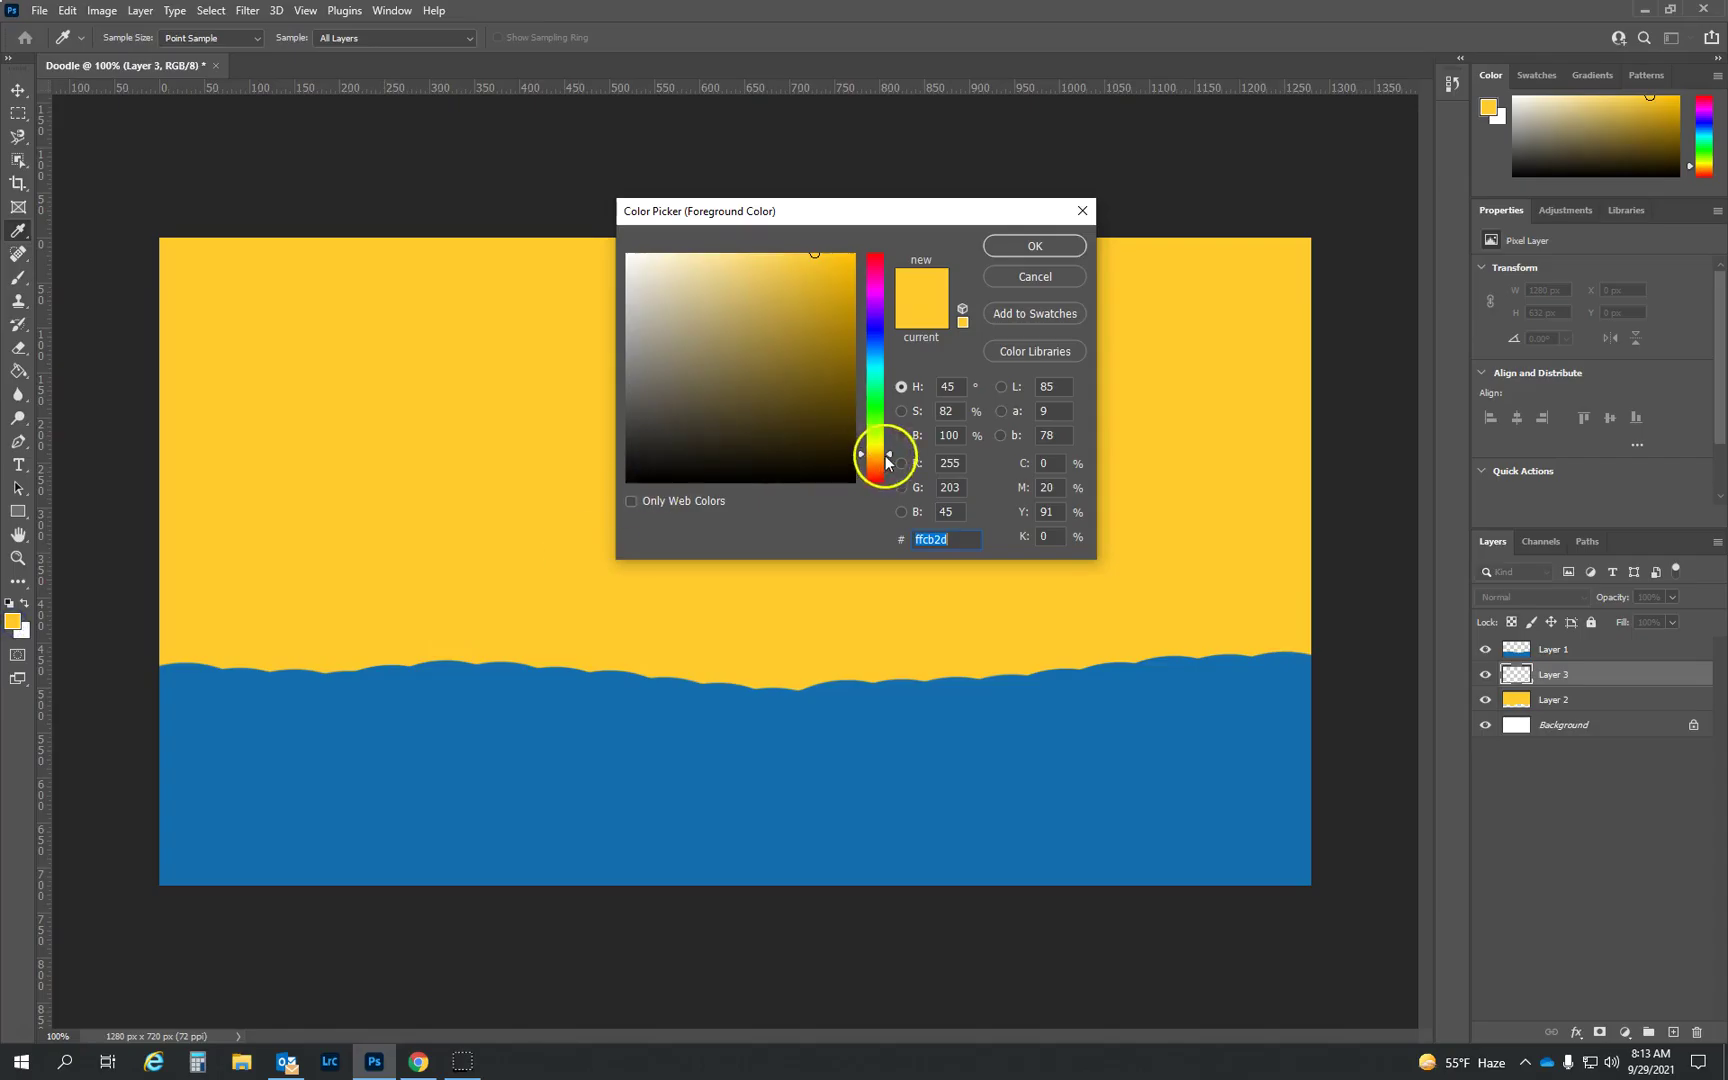
drag(885, 461, 888, 476)
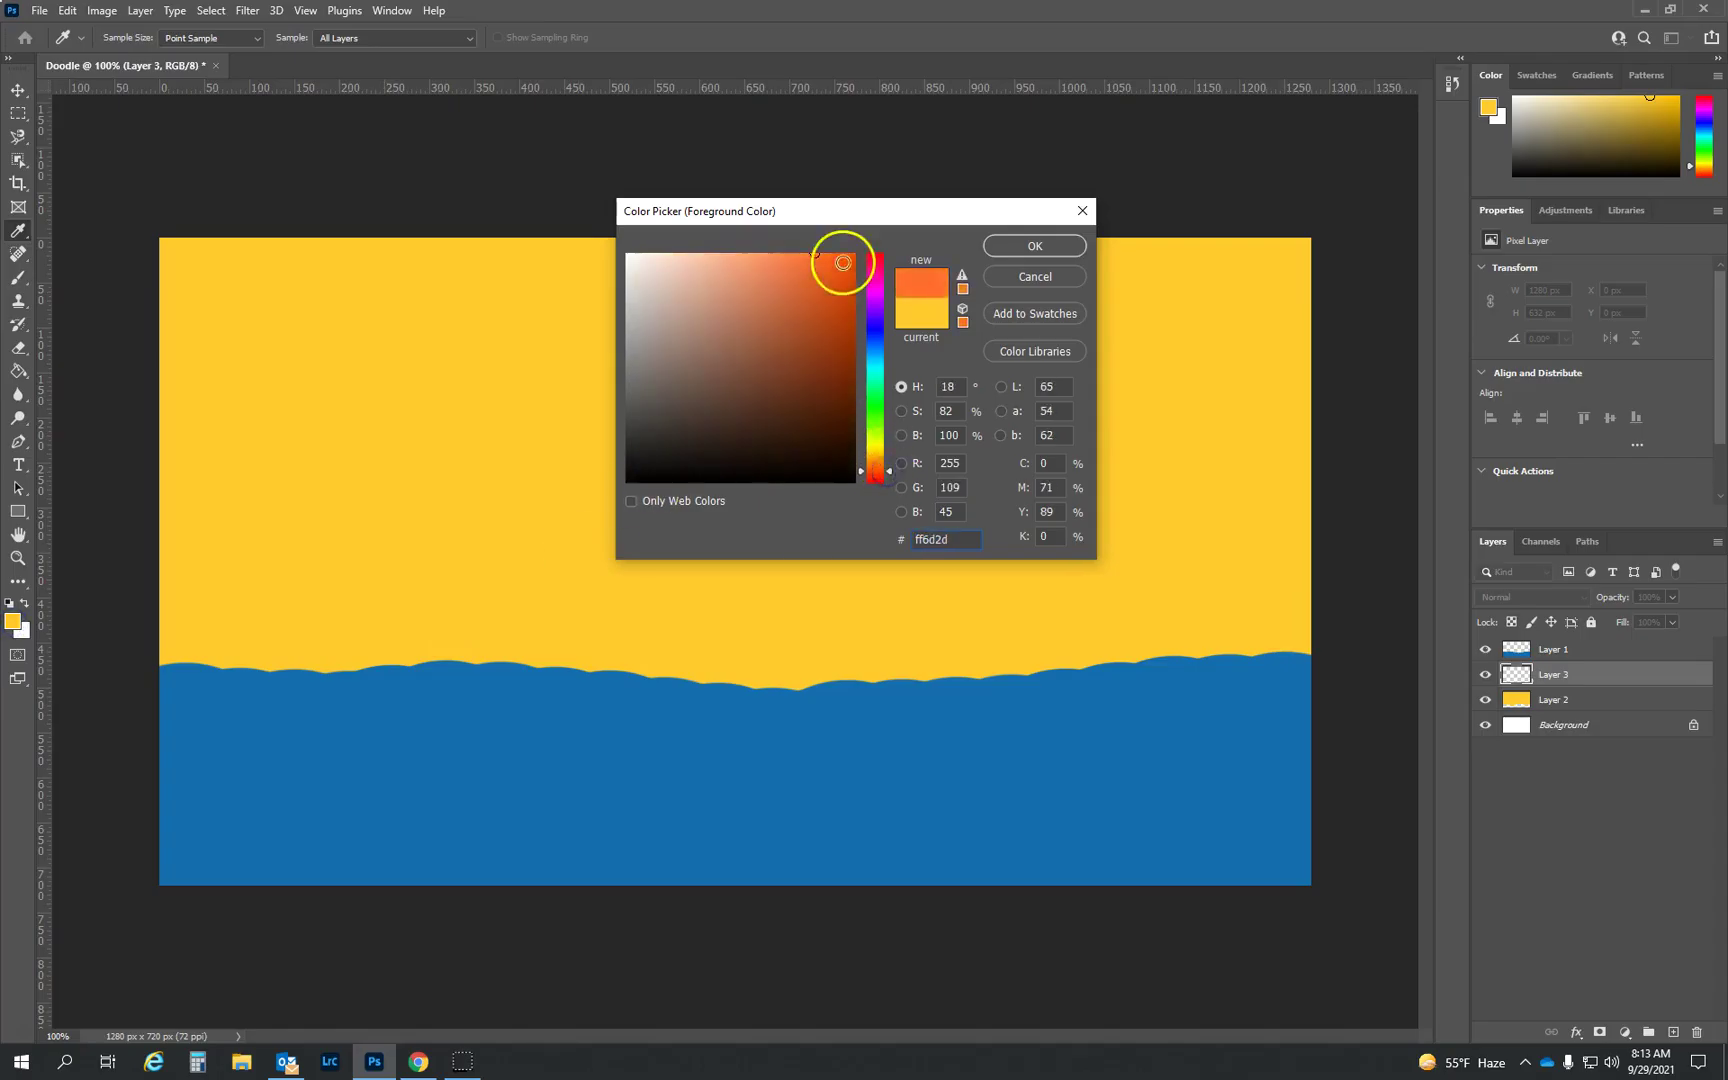
drag(843, 263, 826, 262)
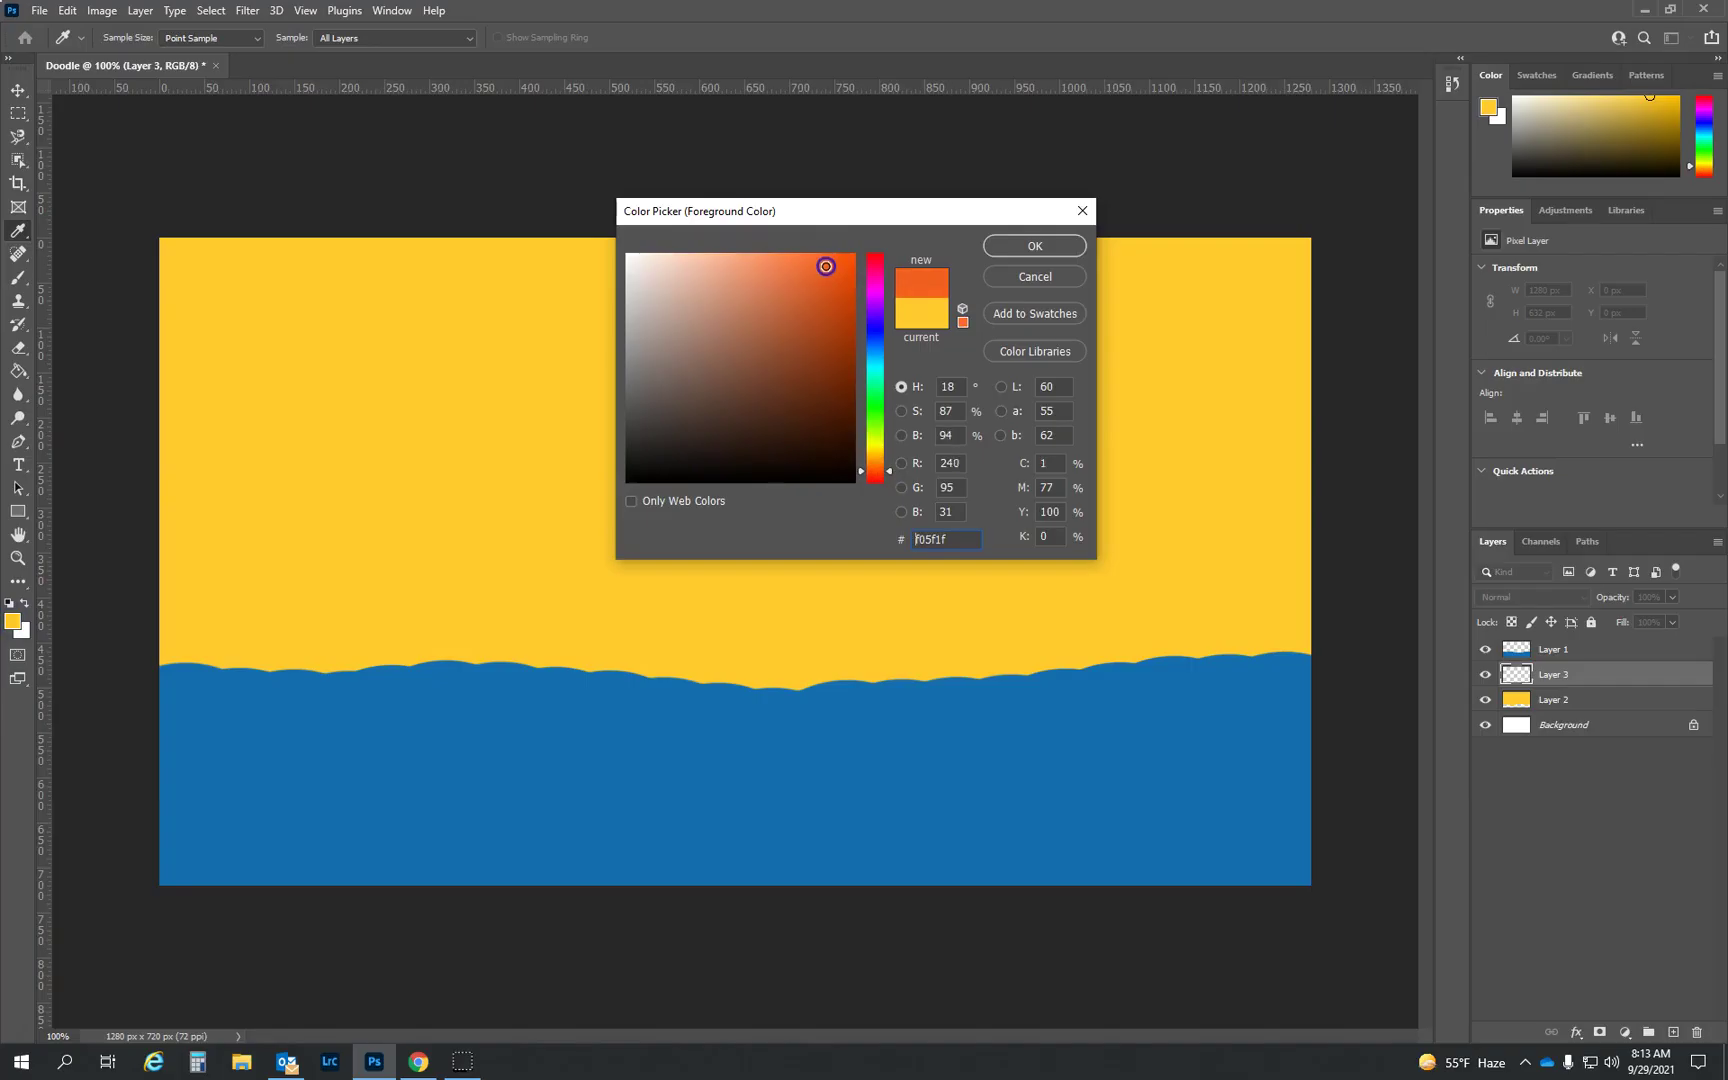
click(1033, 247)
Stamp a large orange sun above the horizon with a roughly 385 px brush.
key(b)
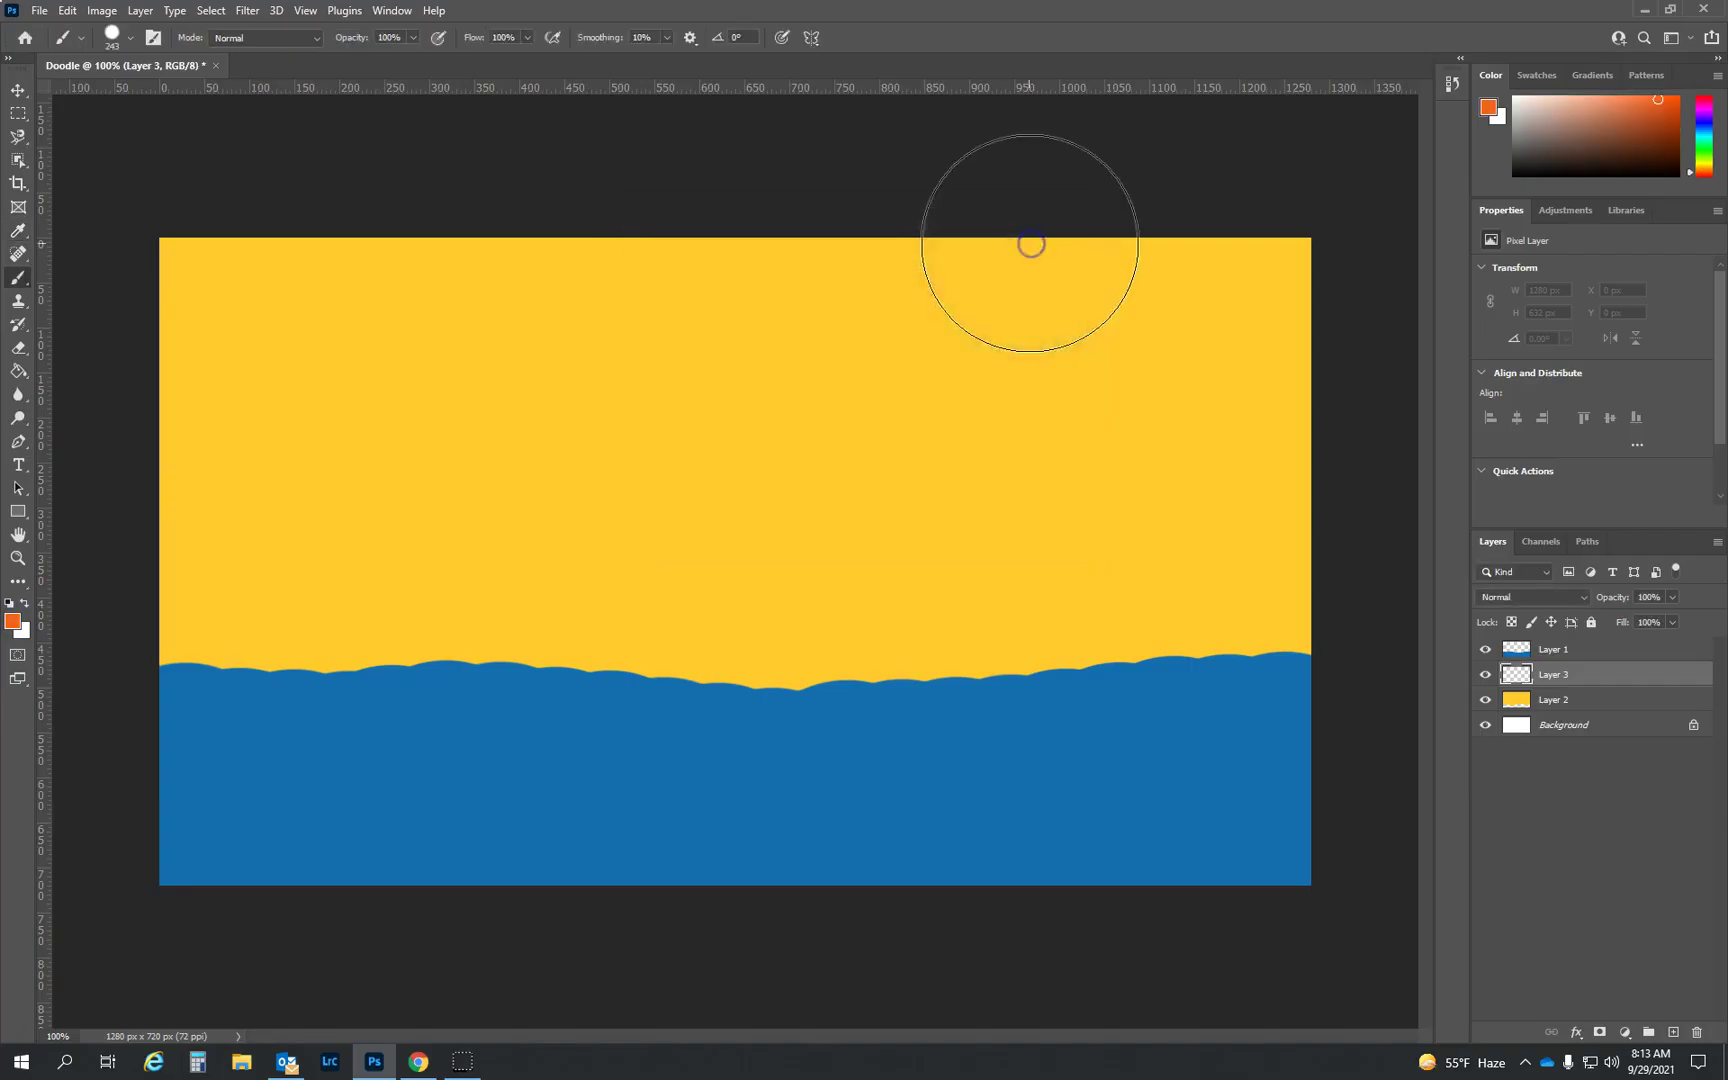
right_click(704, 536)
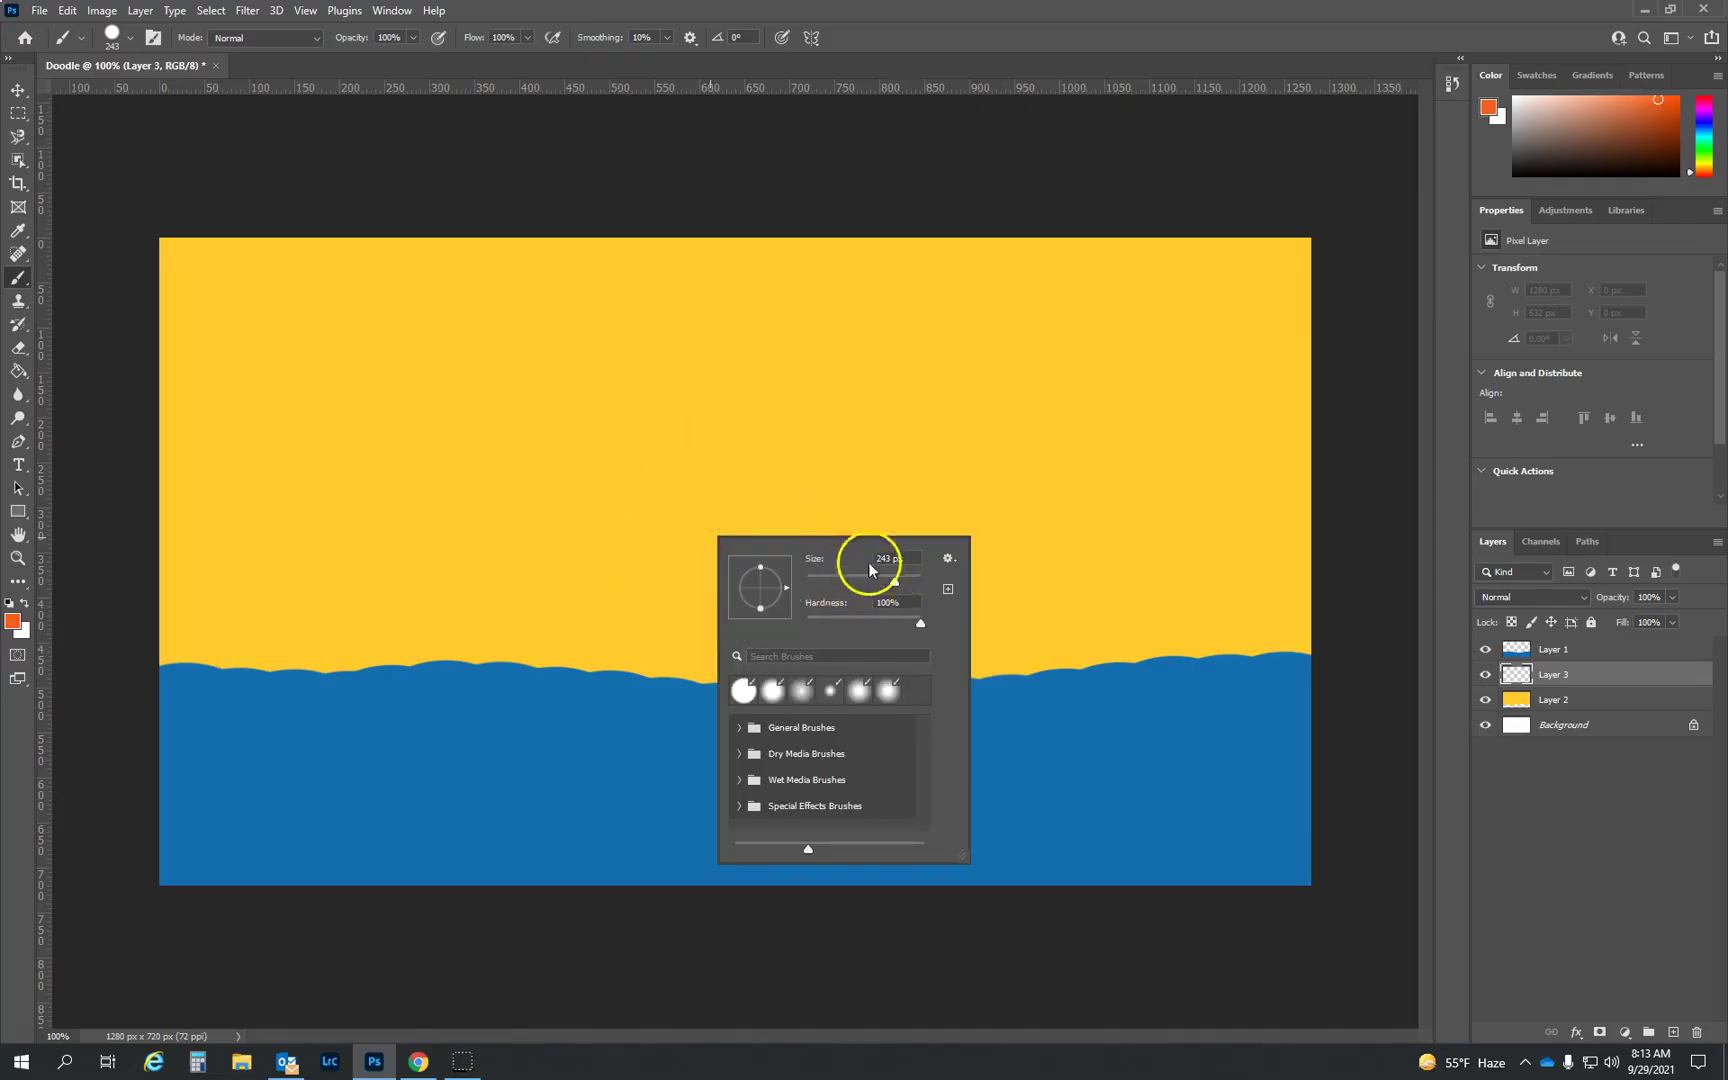
drag(900, 579, 905, 582)
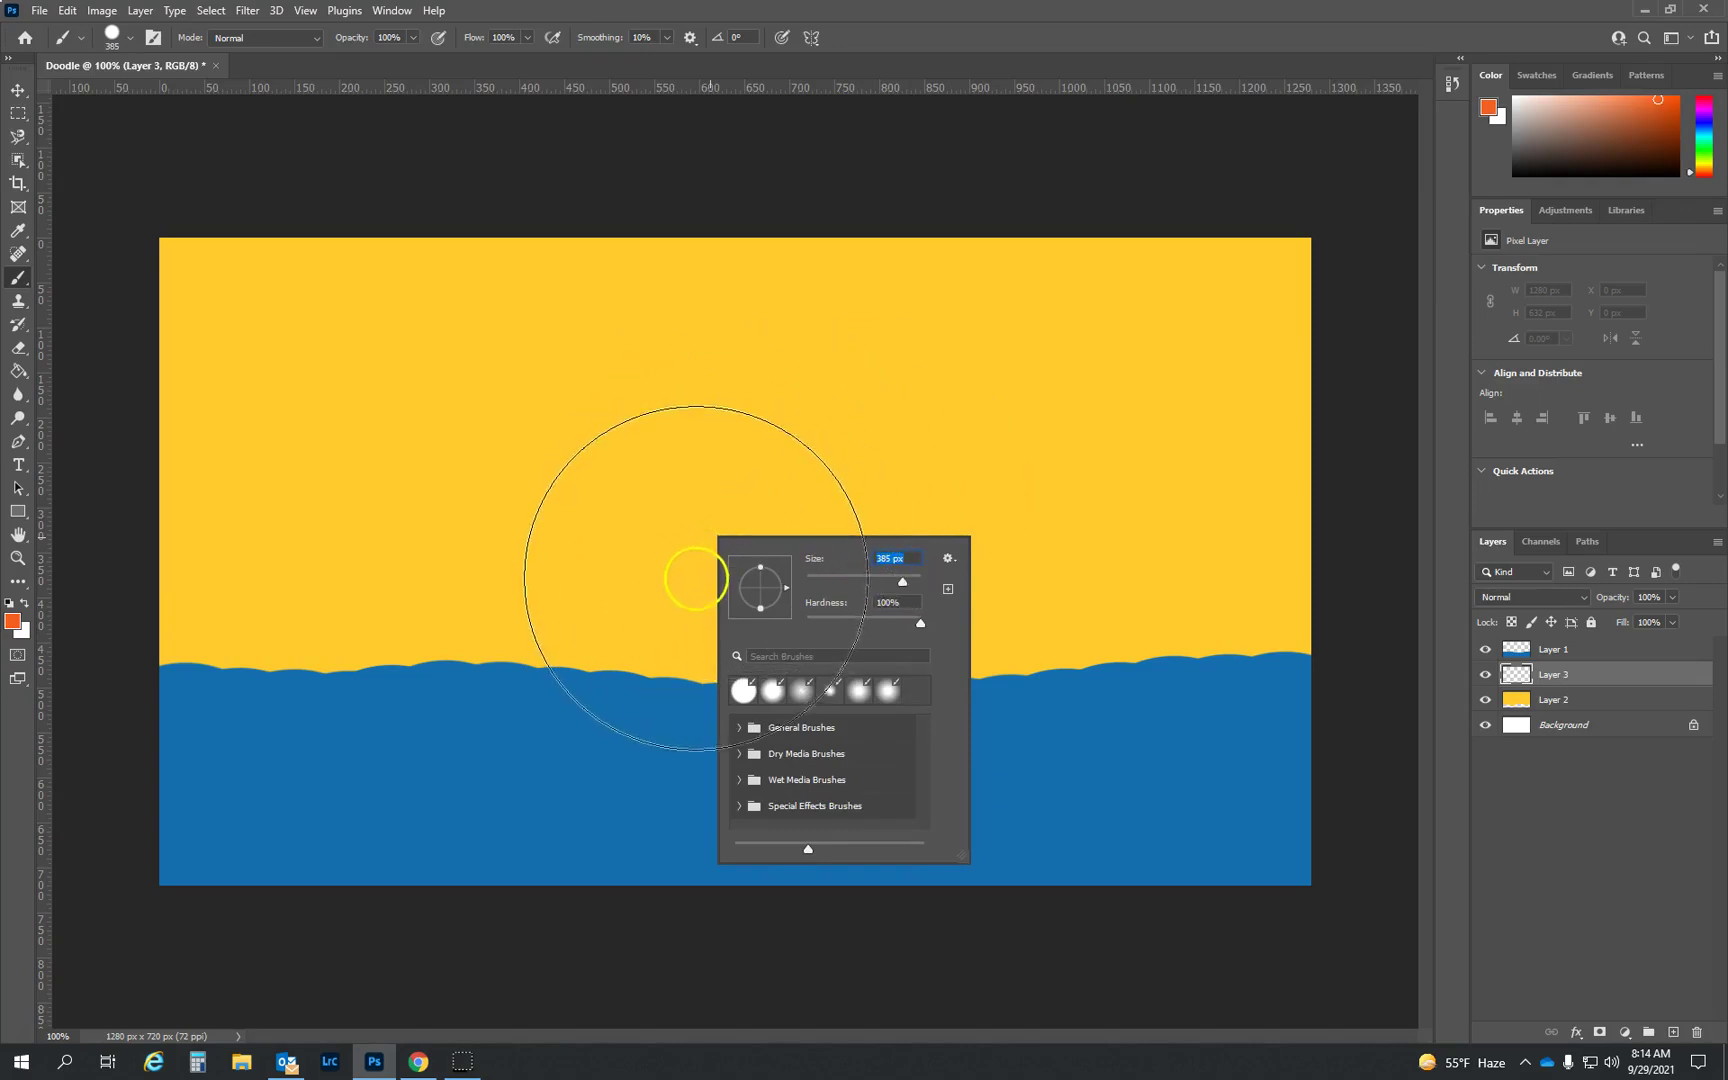
click(695, 588)
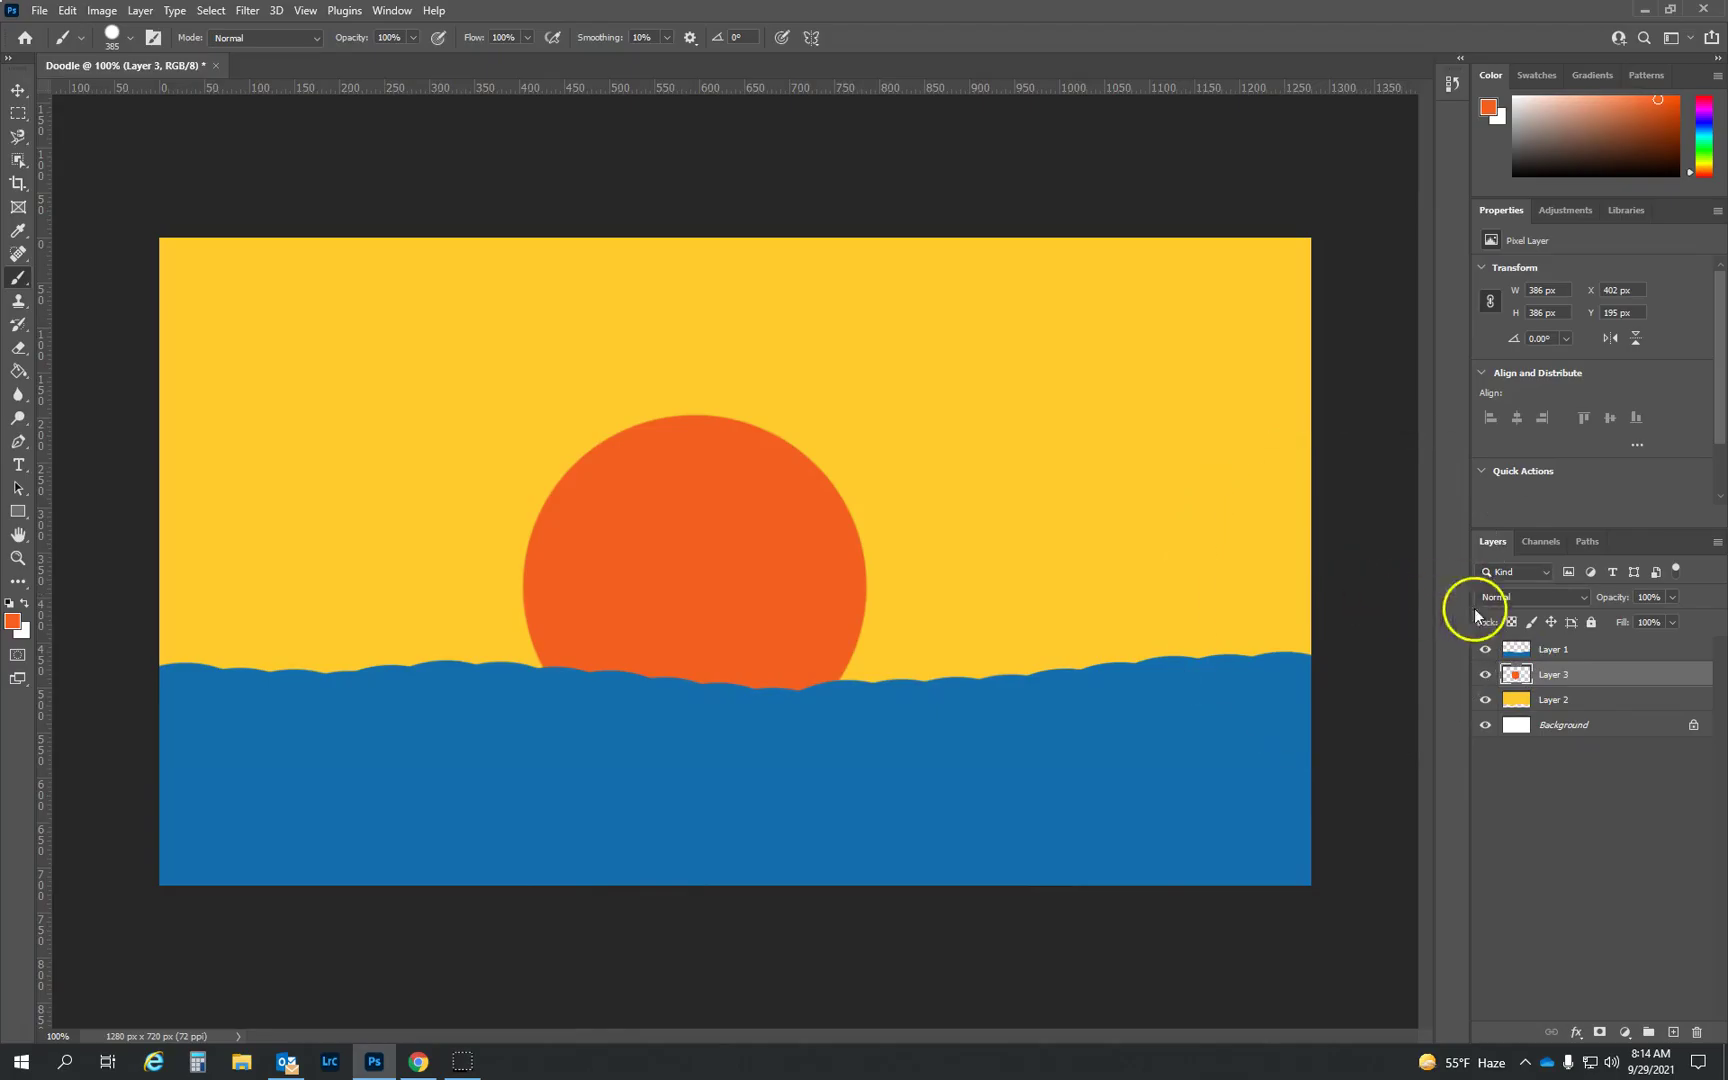
Move the sun layer beneath the ocean and drag it lower into the waves.
drag(1558, 672, 1520, 688)
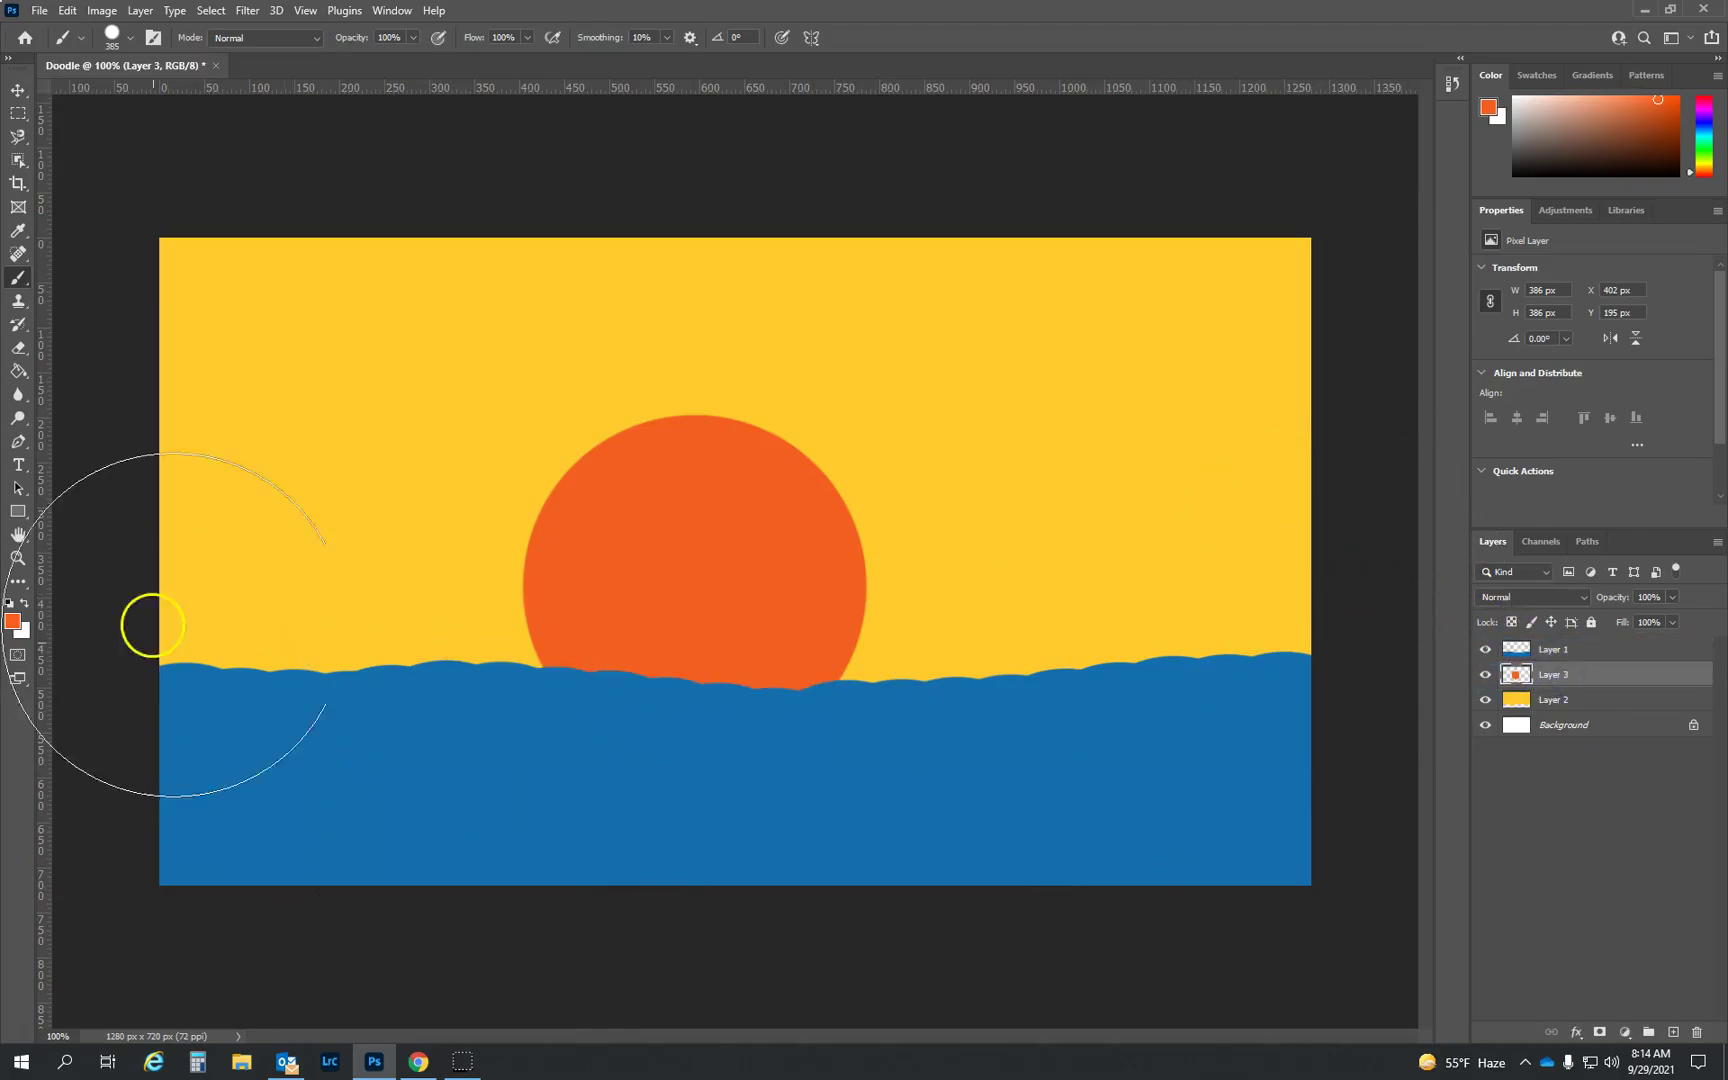
click(18, 89)
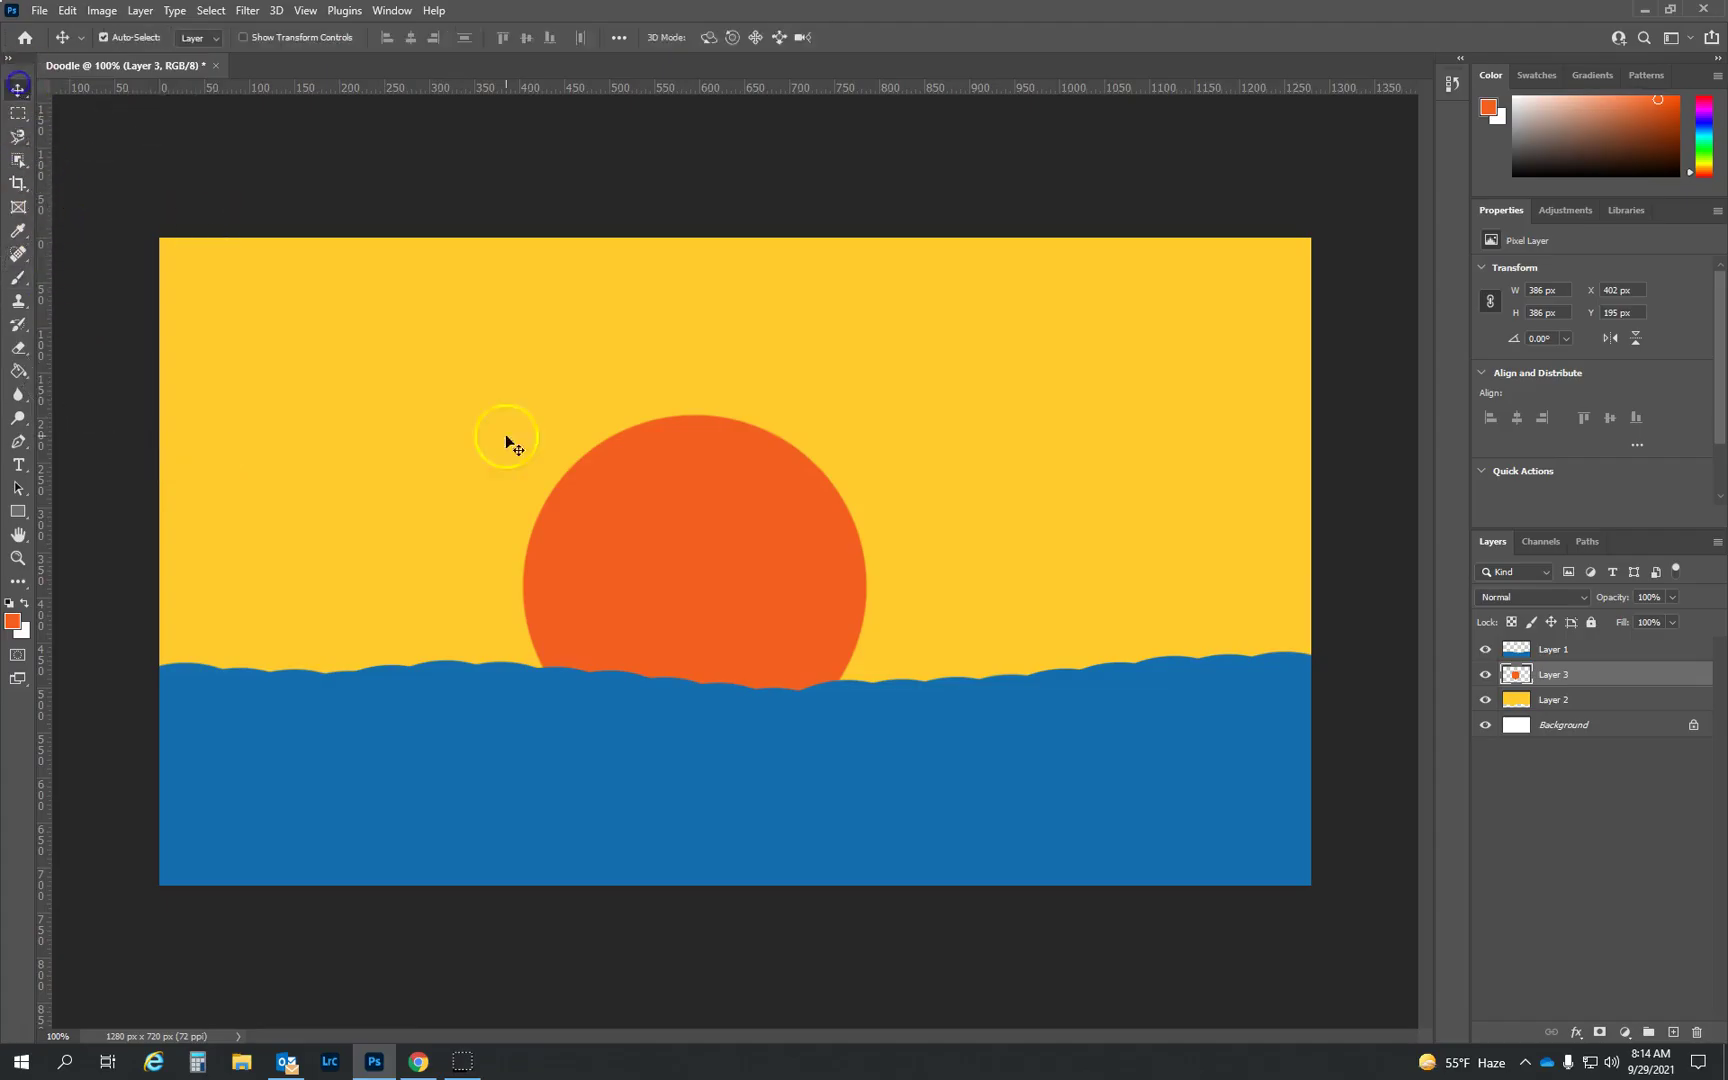
drag(700, 598, 692, 650)
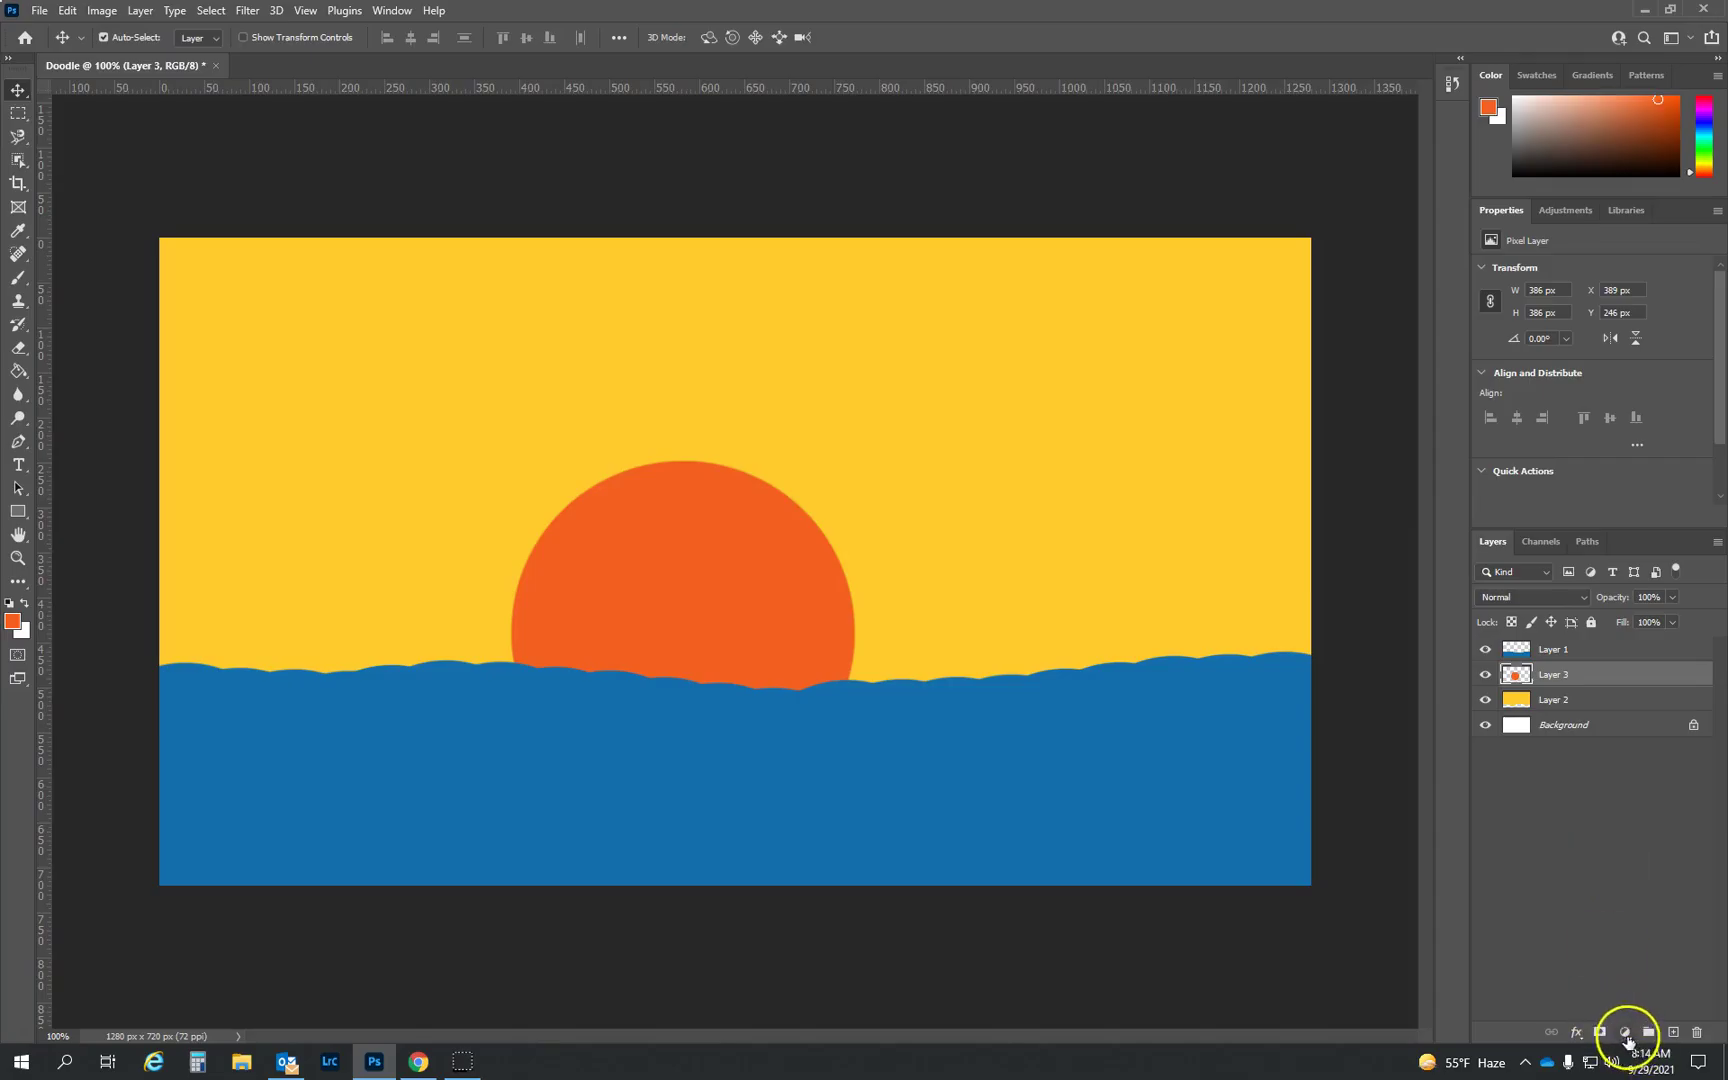
Add a new layer for the seagulls and set the foreground colour to dark grey.
click(1673, 1031)
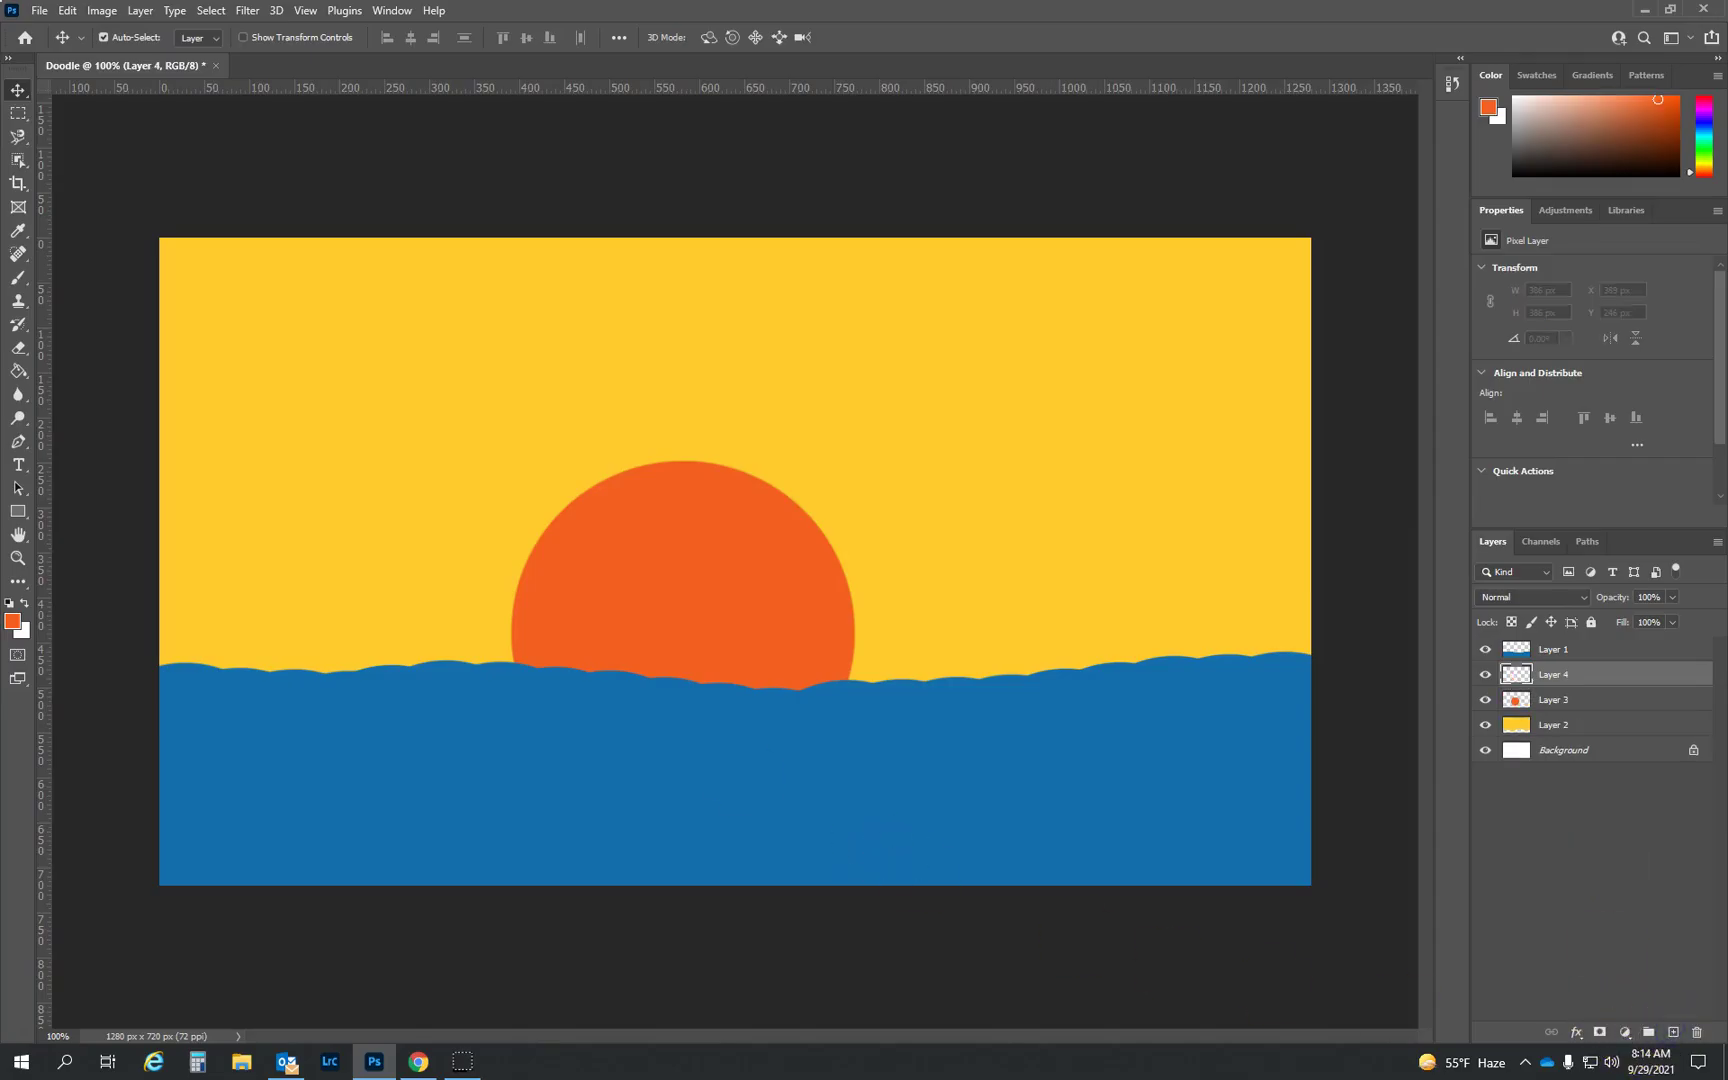
click(12, 622)
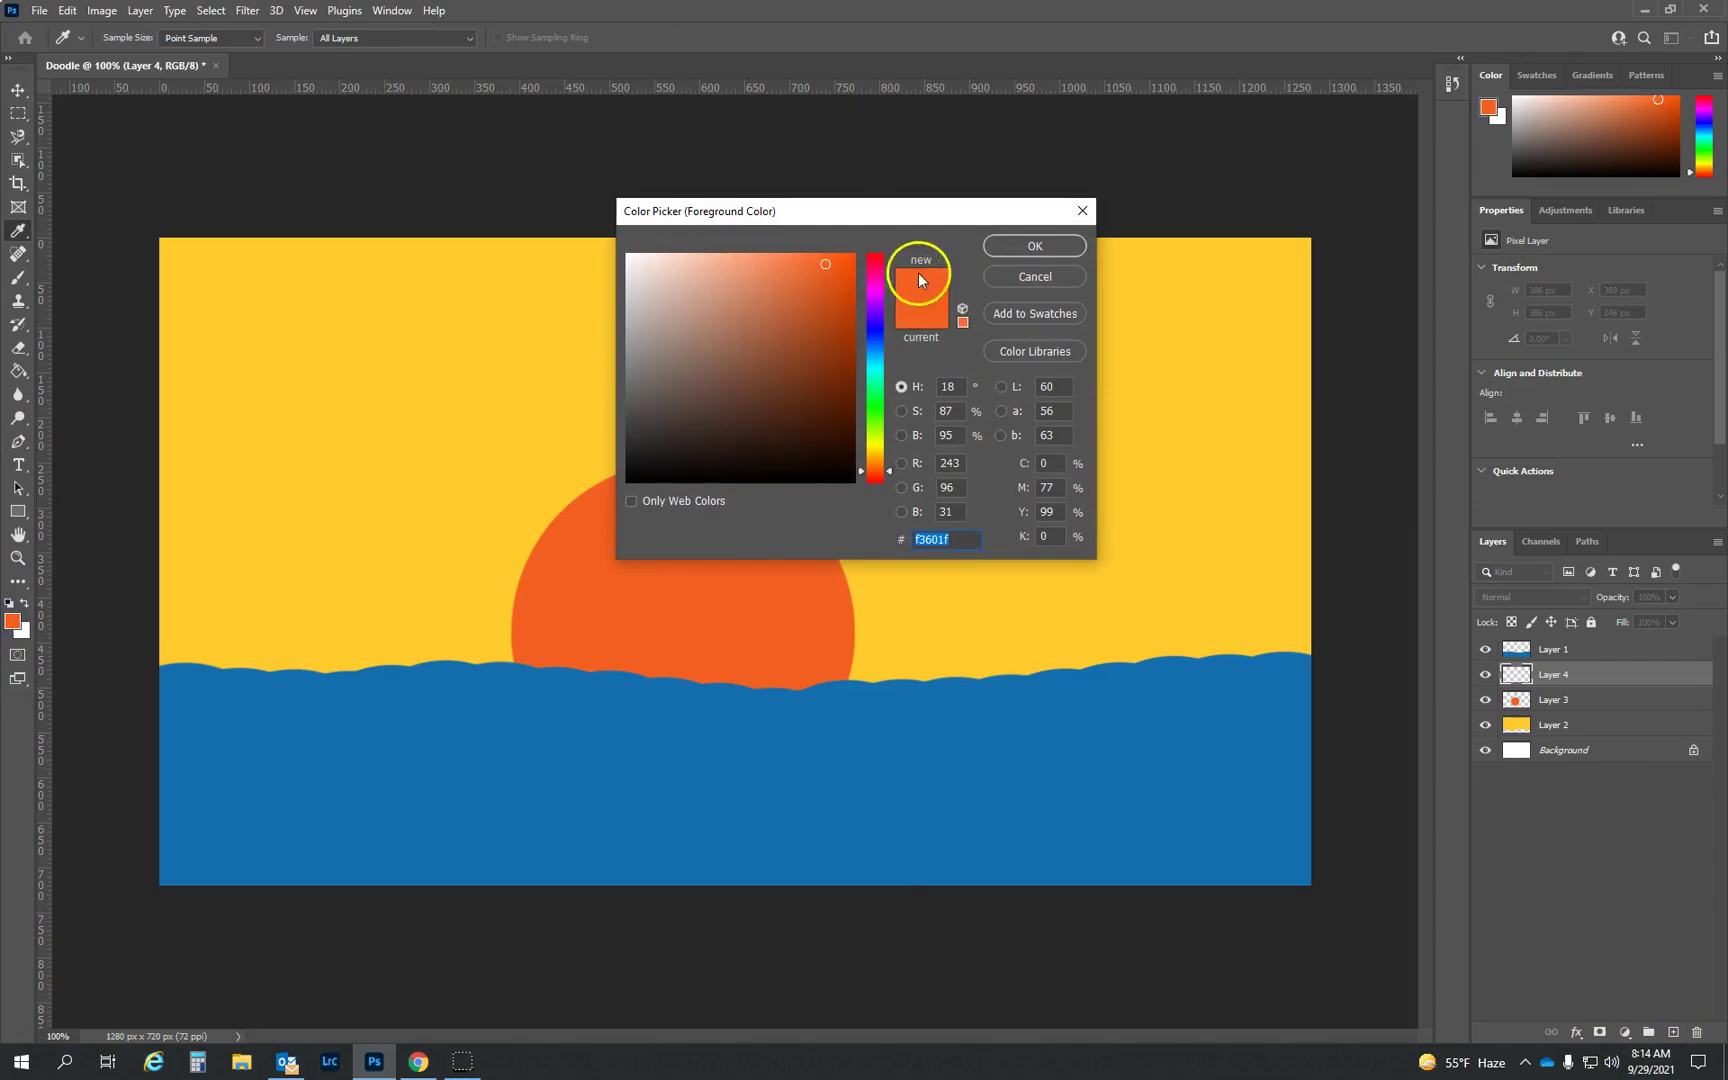
mouse_move(812, 427)
mouse_down()
mouse_move(604, 481)
mouse_move(618, 444)
mouse_up()
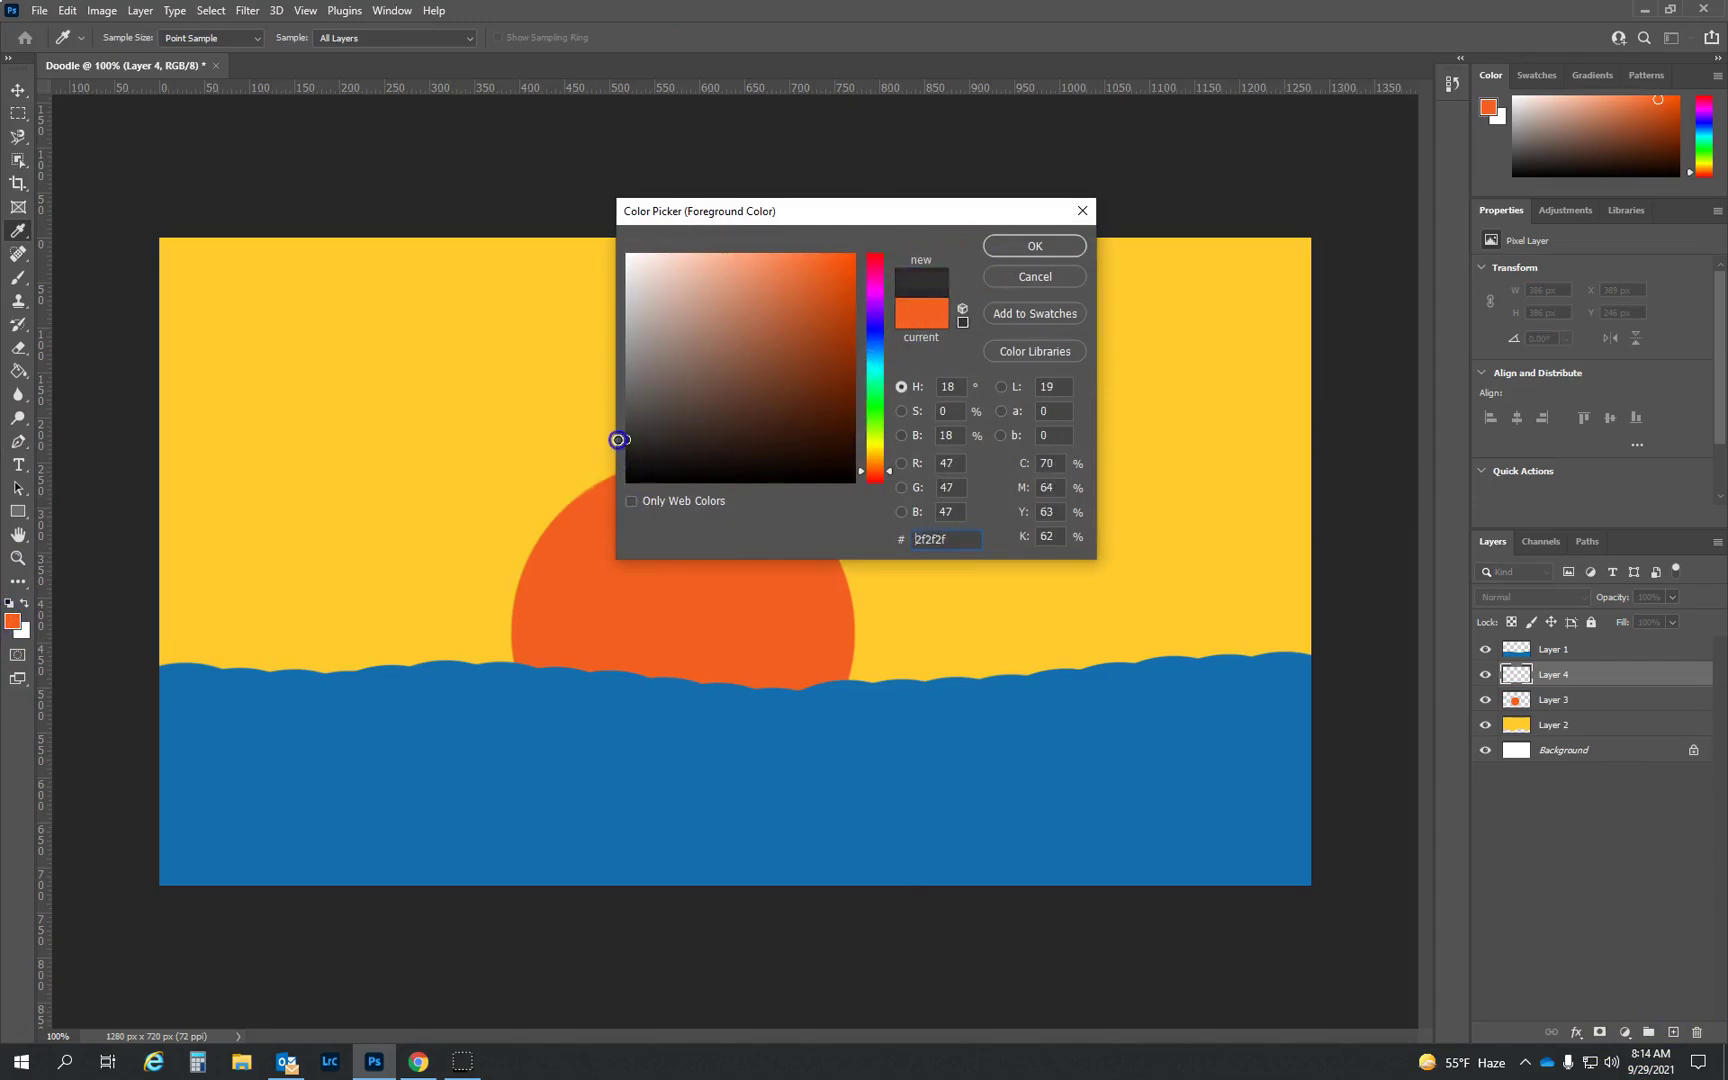
click(1030, 246)
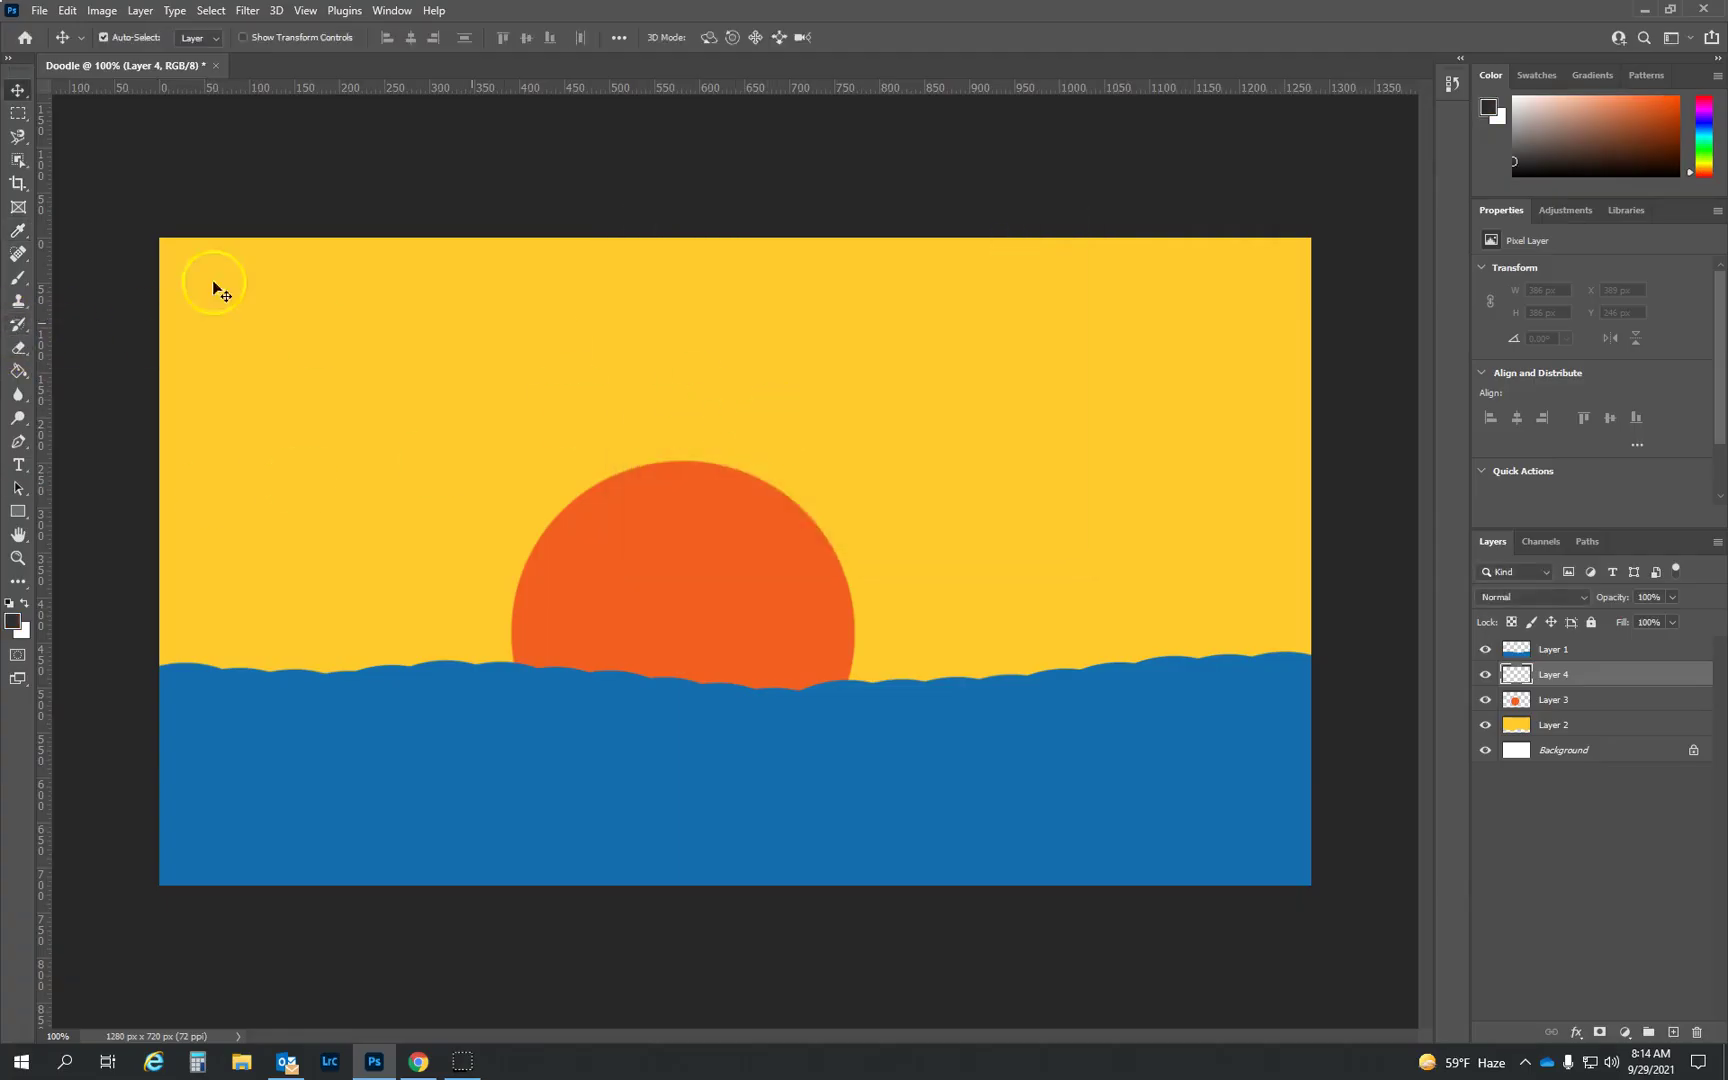
Draw the seagull strokes with a 10 px brush and drag Layer 4 to the top of the stack.
click(18, 278)
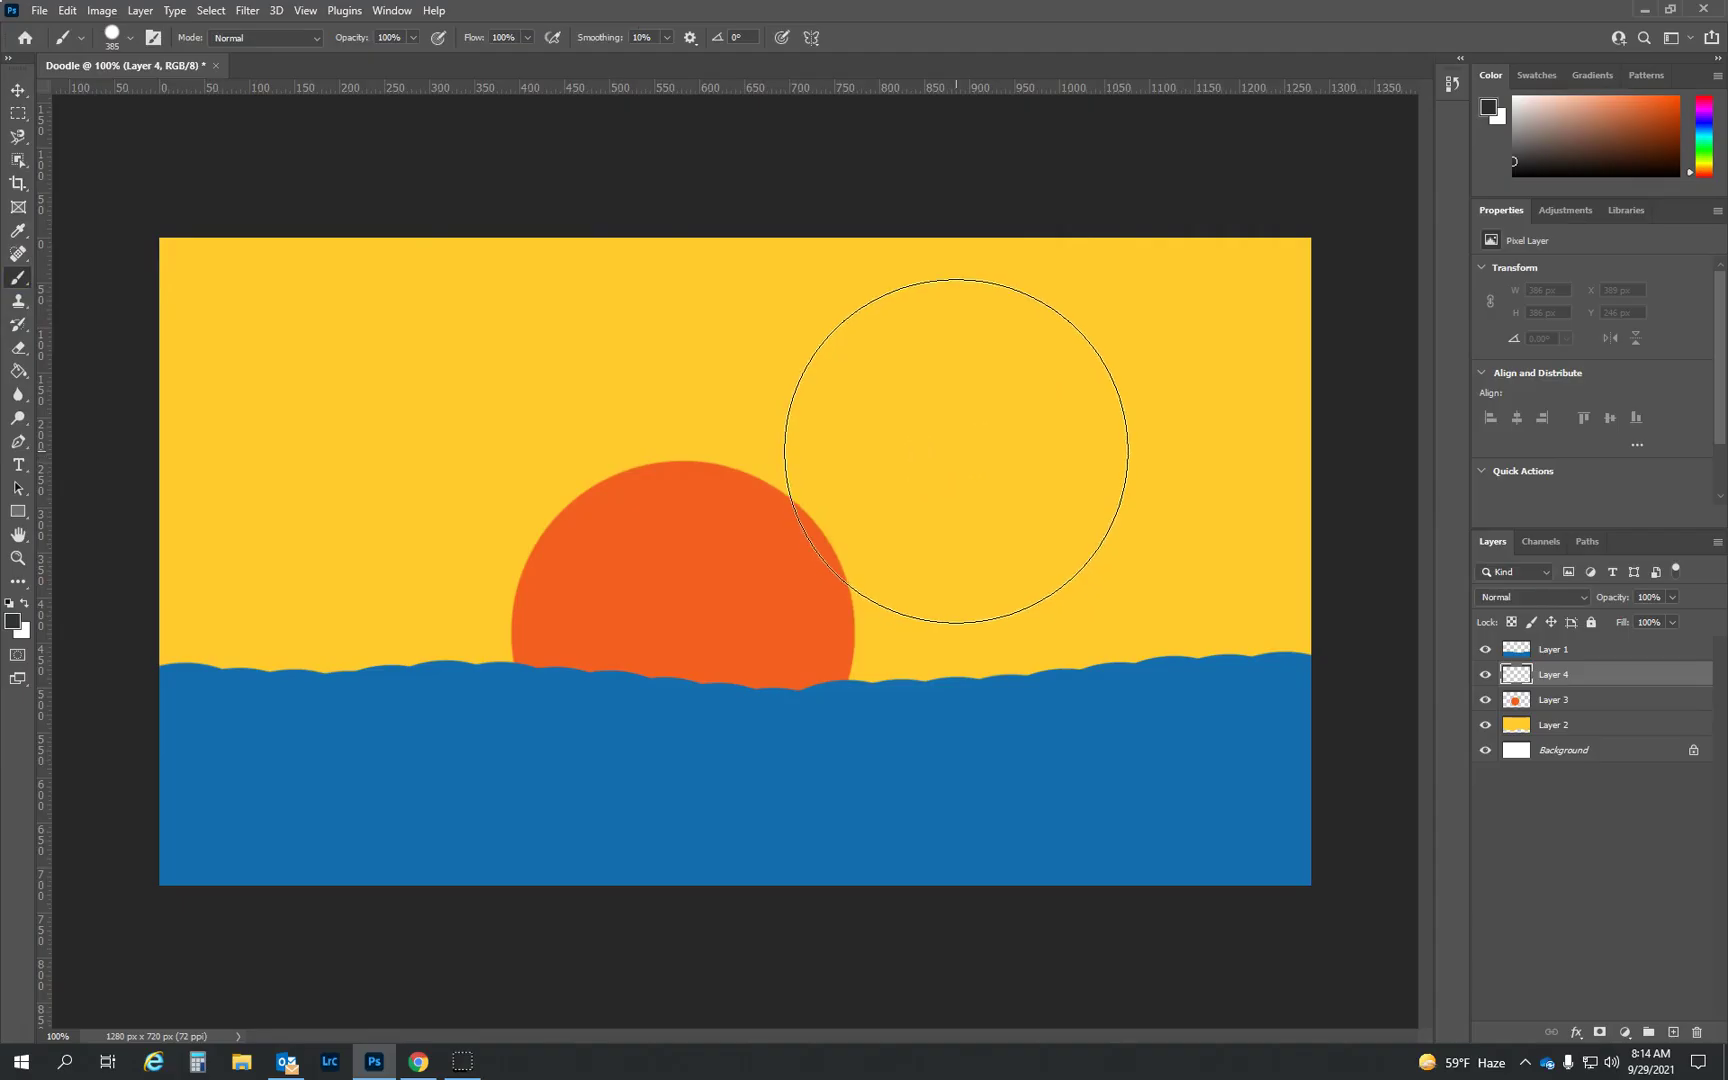
key(bracketleft)
key(bracketleft)
key(bracketleft)
key(bracketleft)
key(bracketleft)
key(bracketleft)
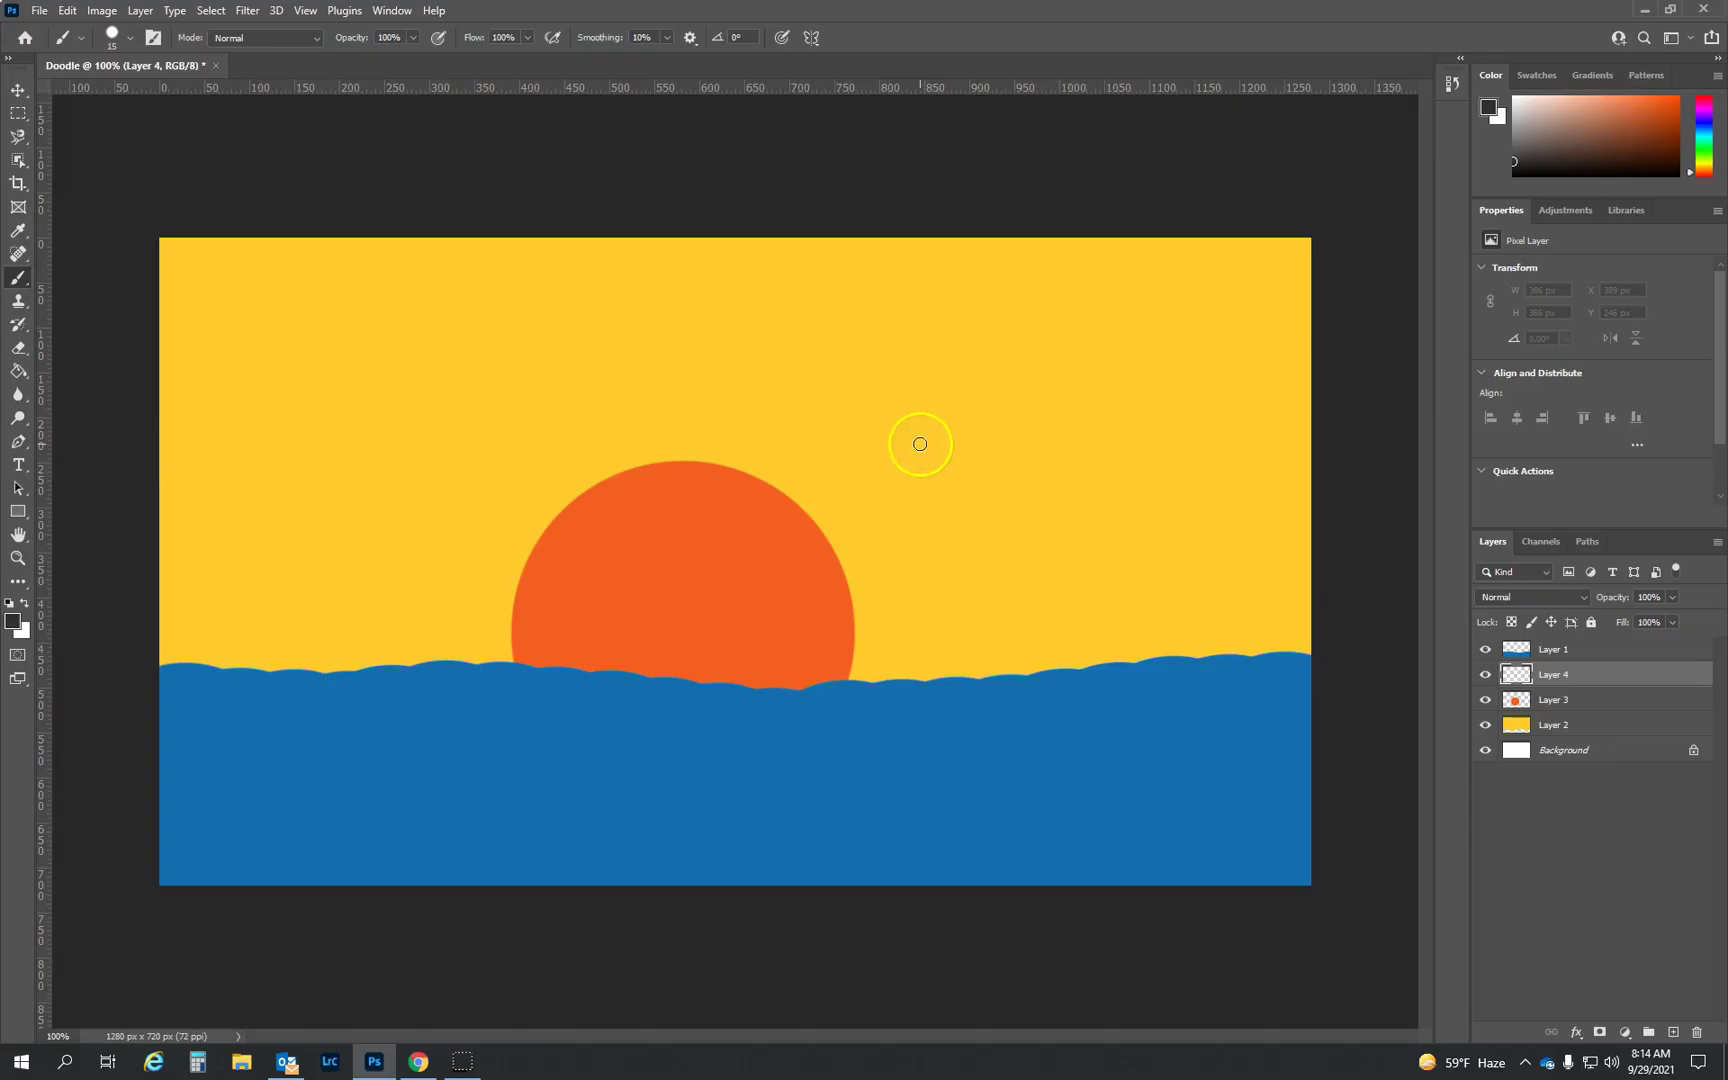
right_click(304, 509)
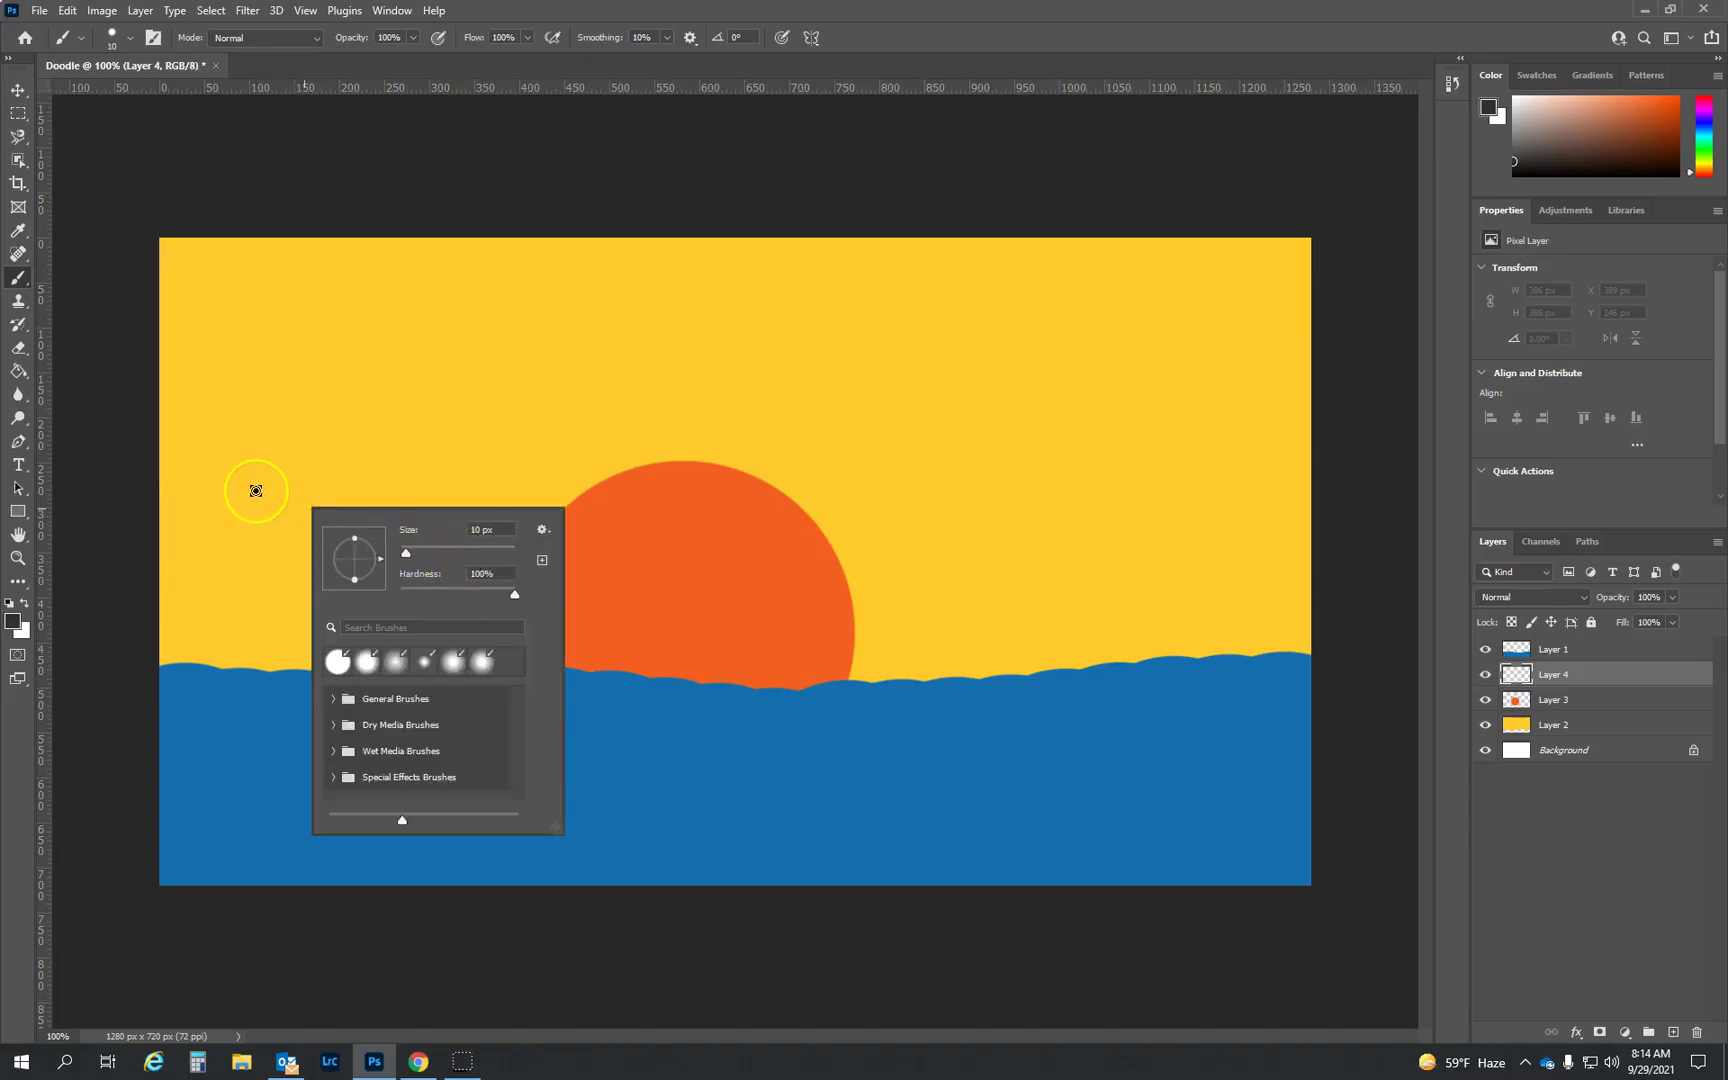
click(256, 508)
drag(256, 509, 294, 473)
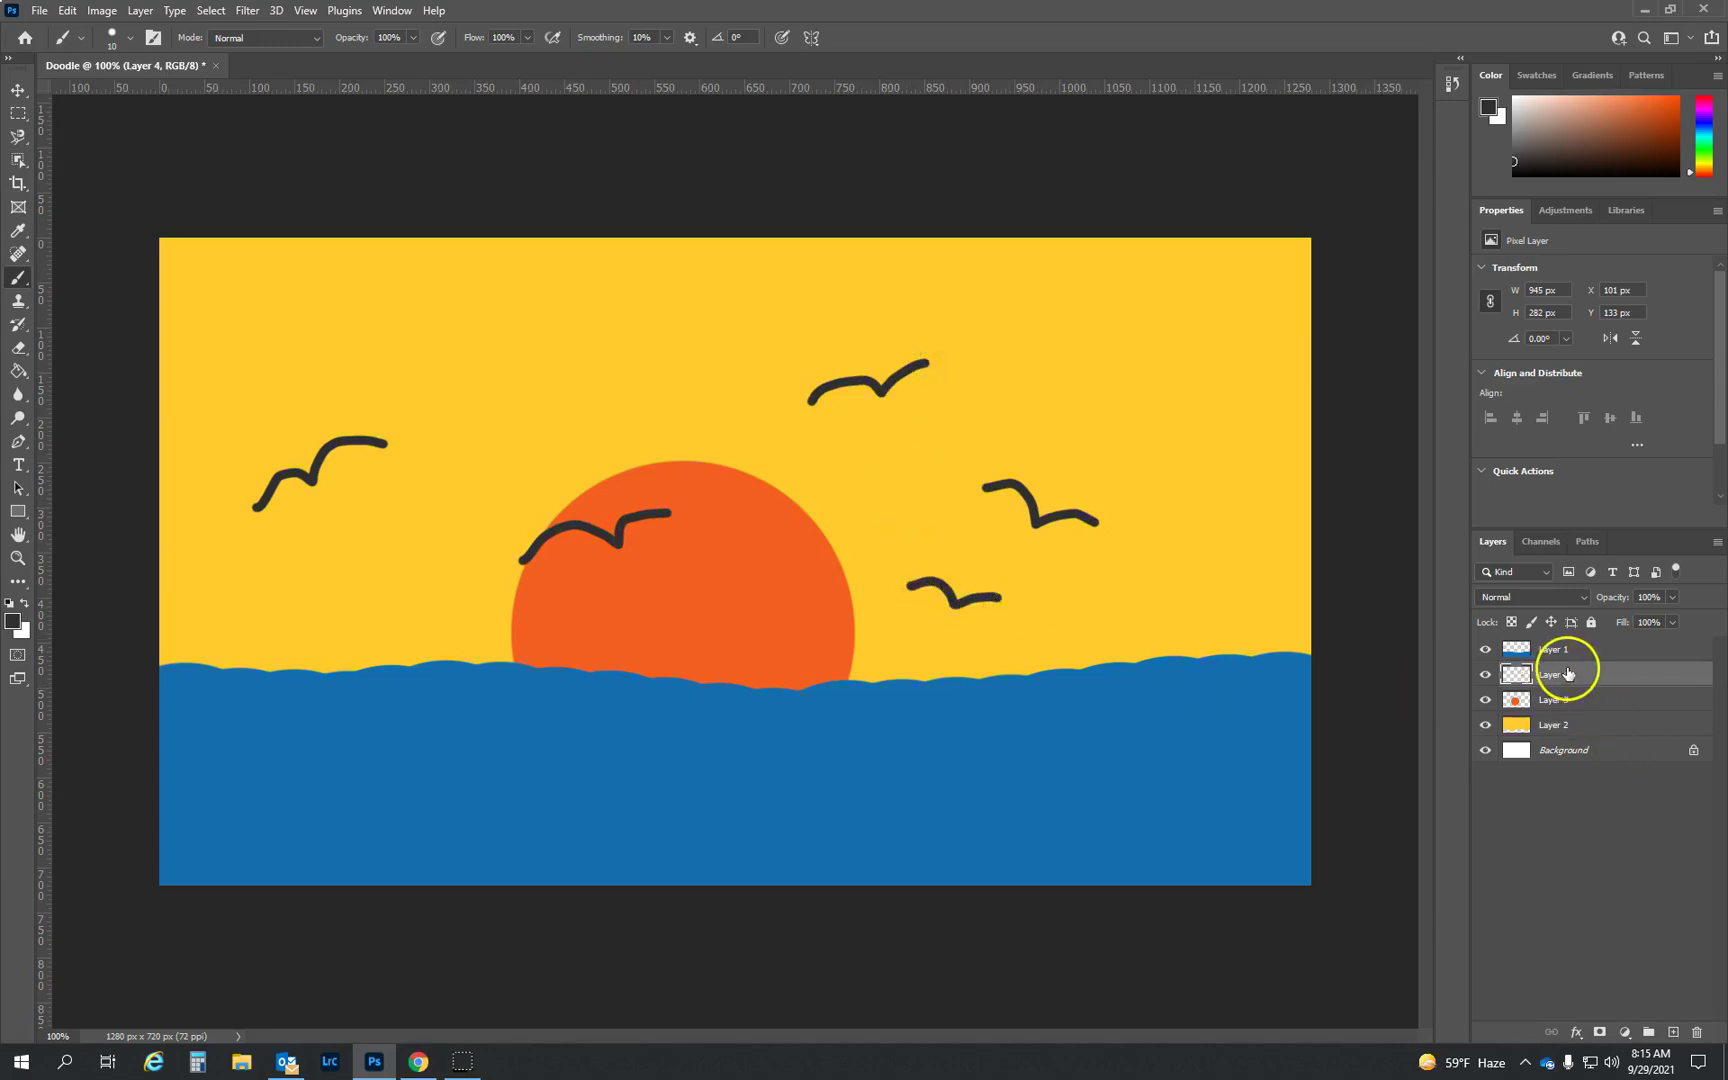
drag(1567, 673, 1593, 707)
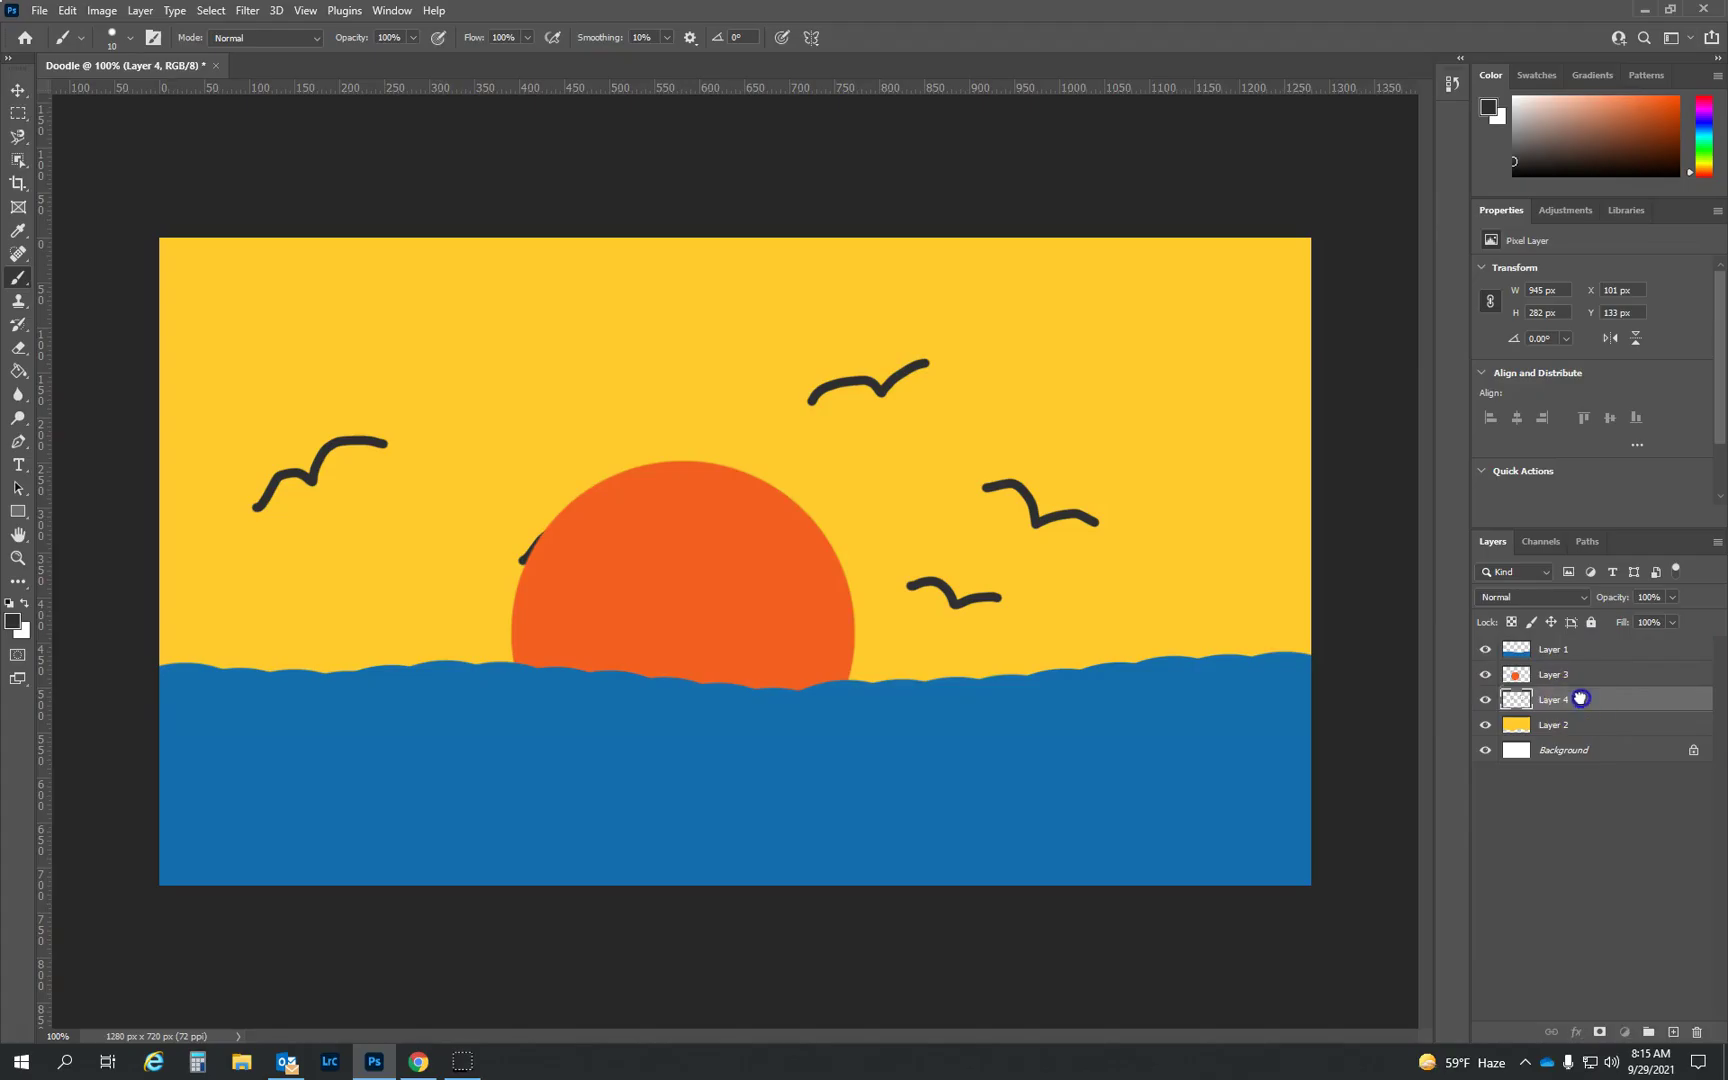
Place Layer 4 just above the sun's Layer 3 and nudge the gulls left to X 72 px.
drag(1580, 698, 1584, 672)
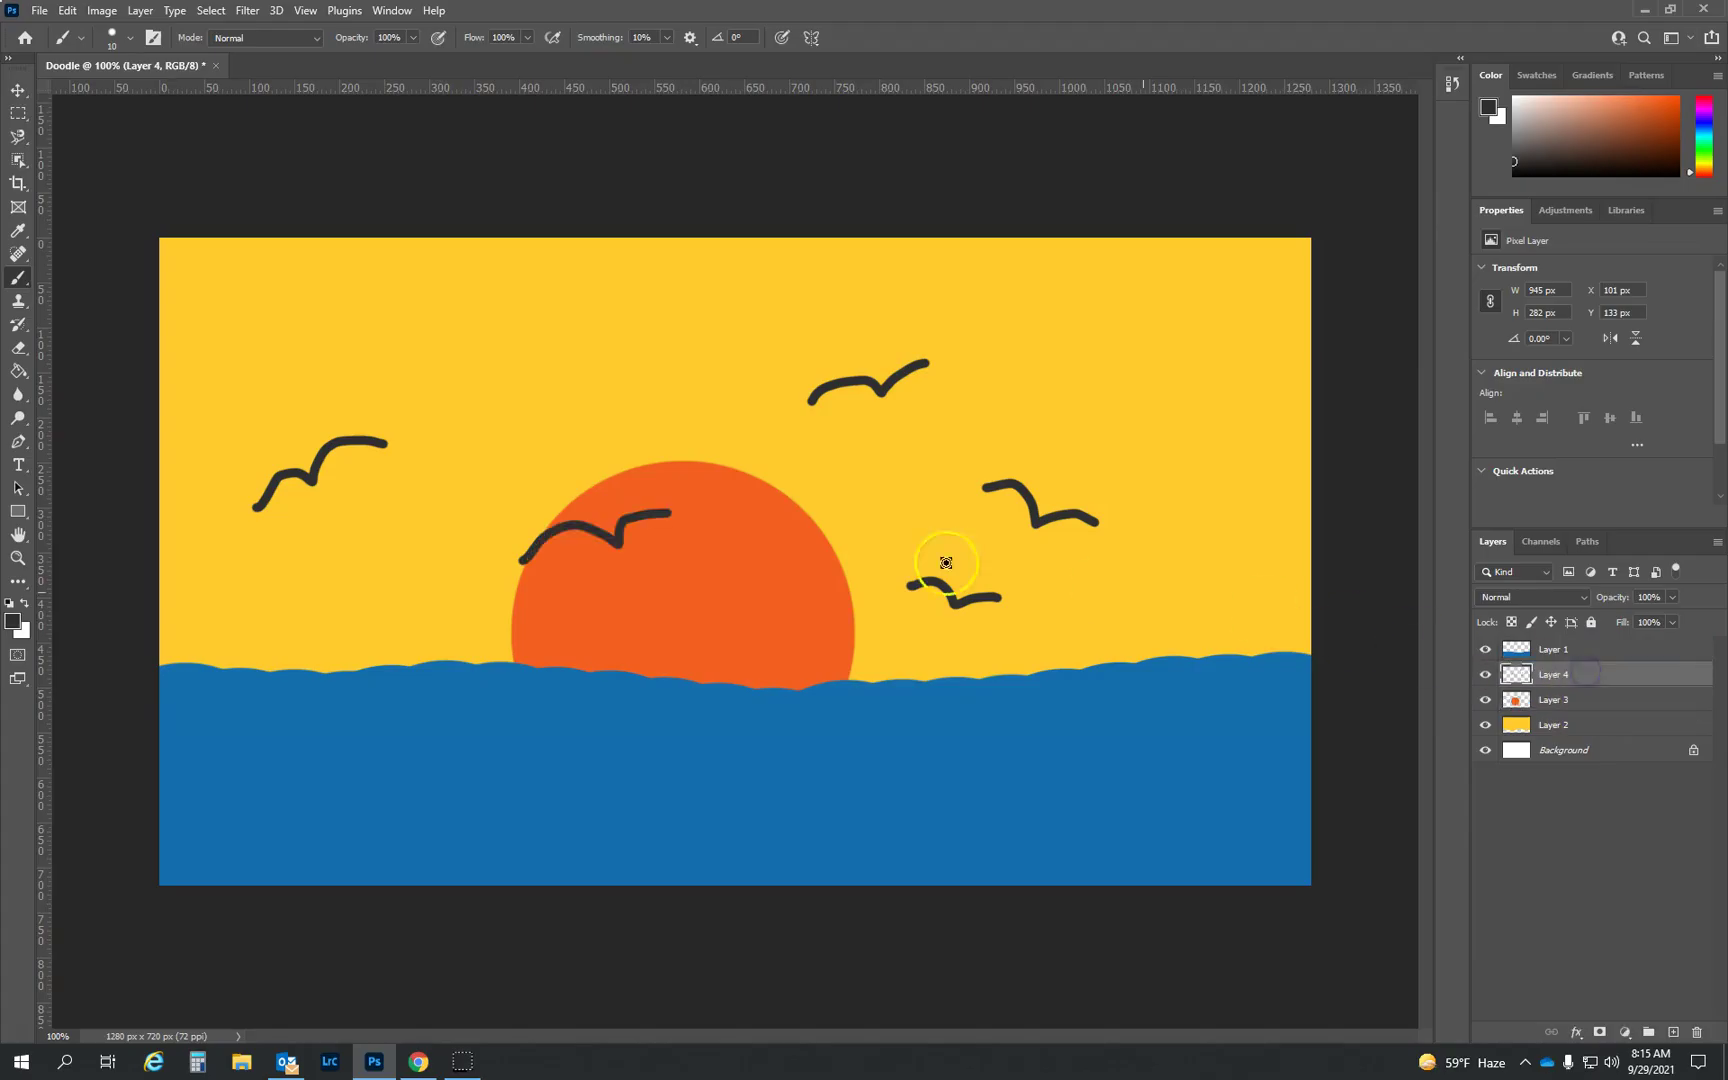
click(14, 90)
mouse_move(1068, 521)
mouse_down()
mouse_move(882, 580)
mouse_move(995, 668)
mouse_move(1178, 498)
mouse_move(1094, 469)
mouse_move(1074, 511)
mouse_move(1104, 511)
mouse_move(1045, 527)
mouse_up()
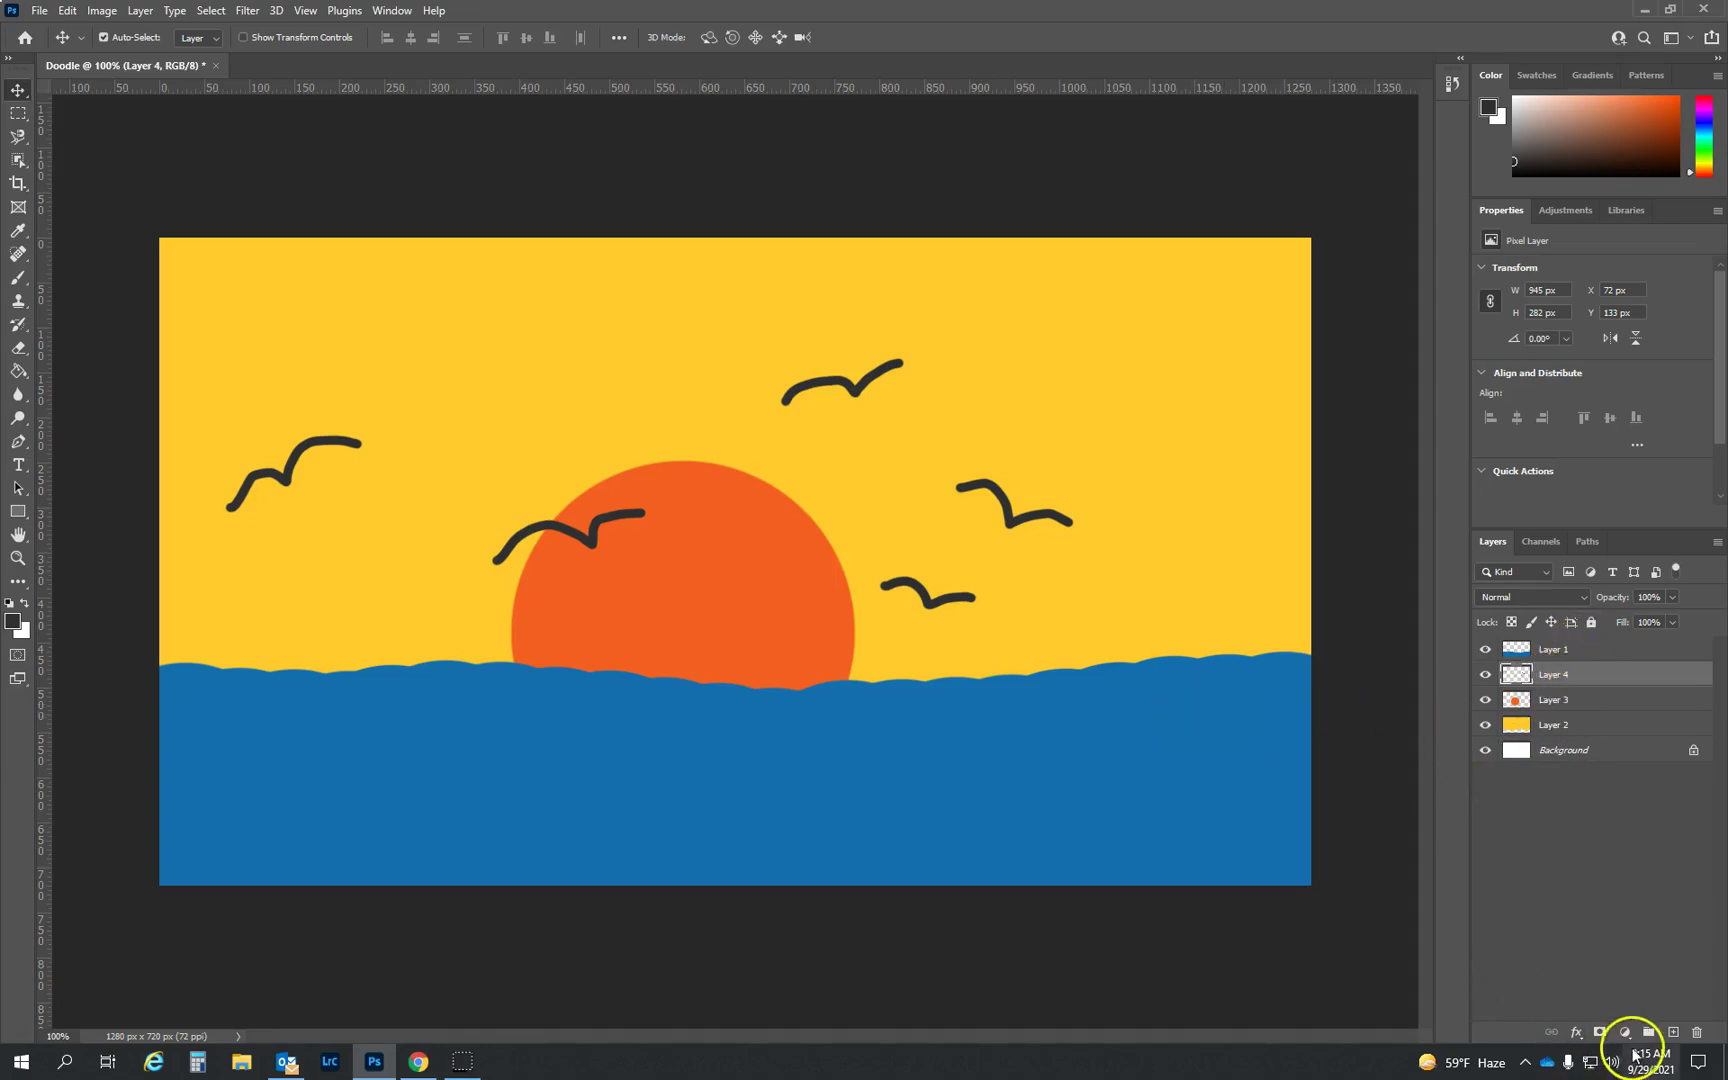
Add a new Layer 5 for clouds and set the foreground to the lighter orange #f47537.
click(1670, 1031)
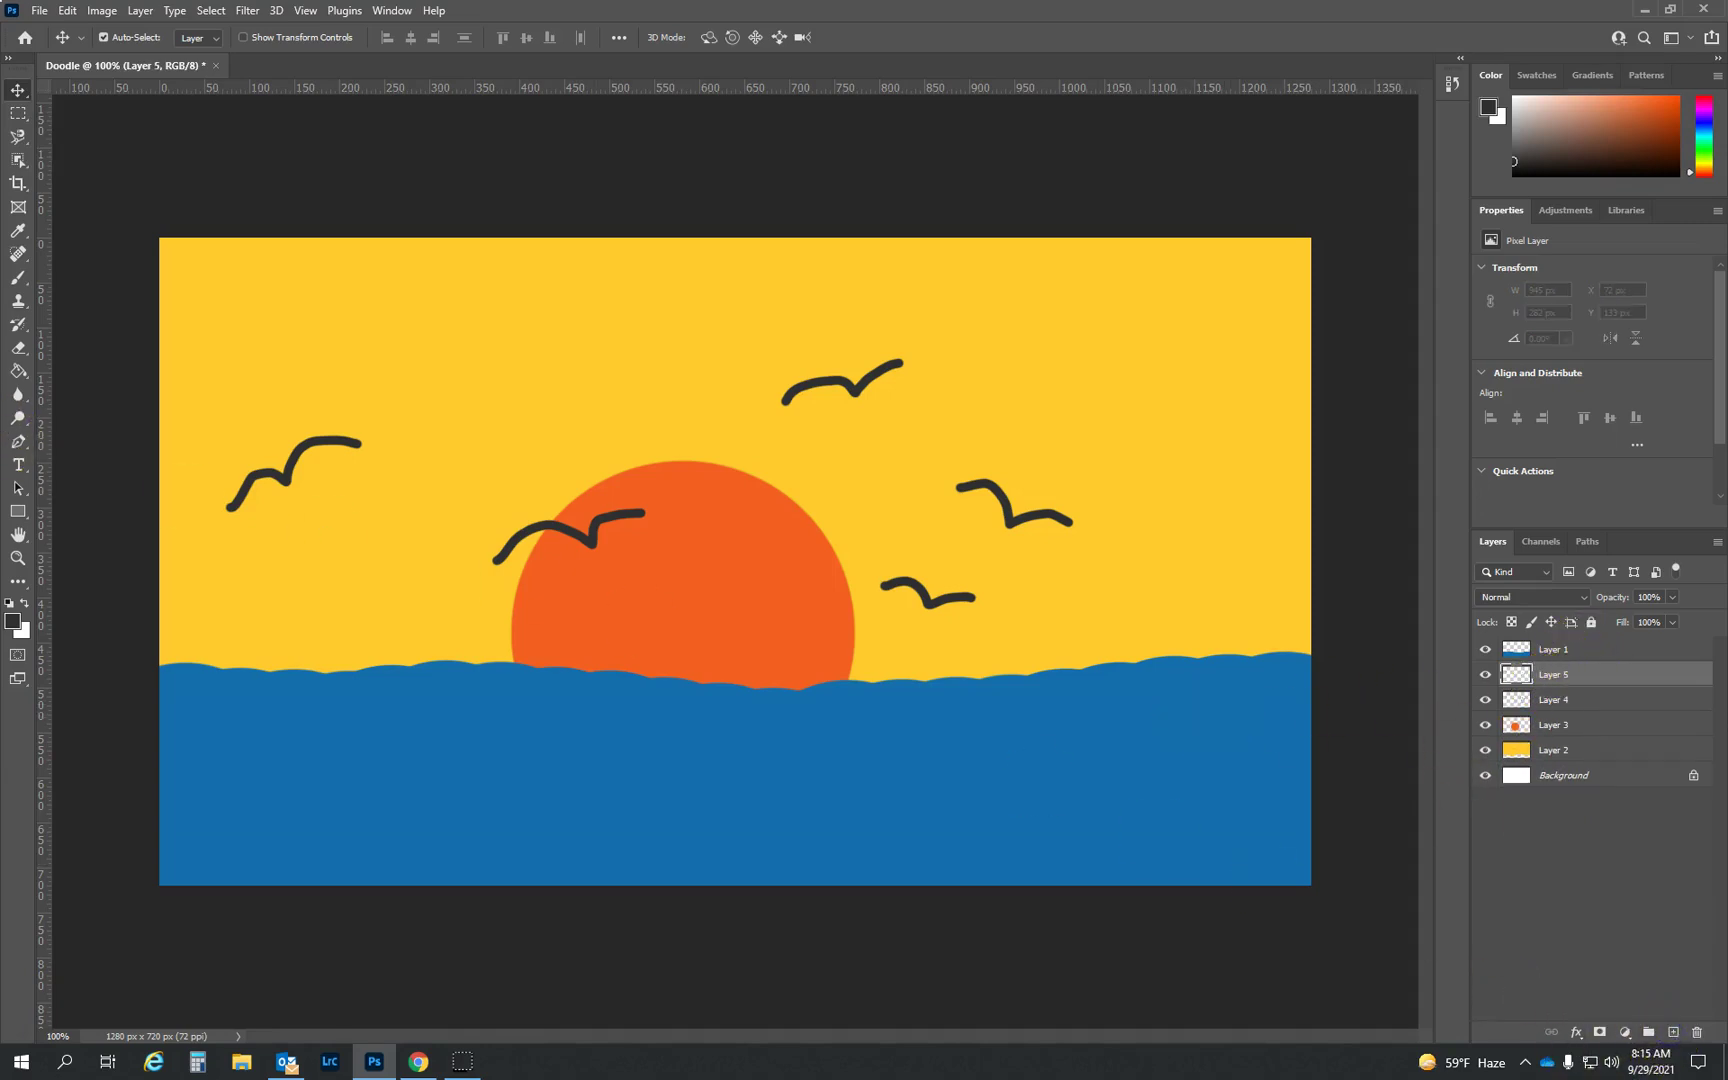
click(10, 623)
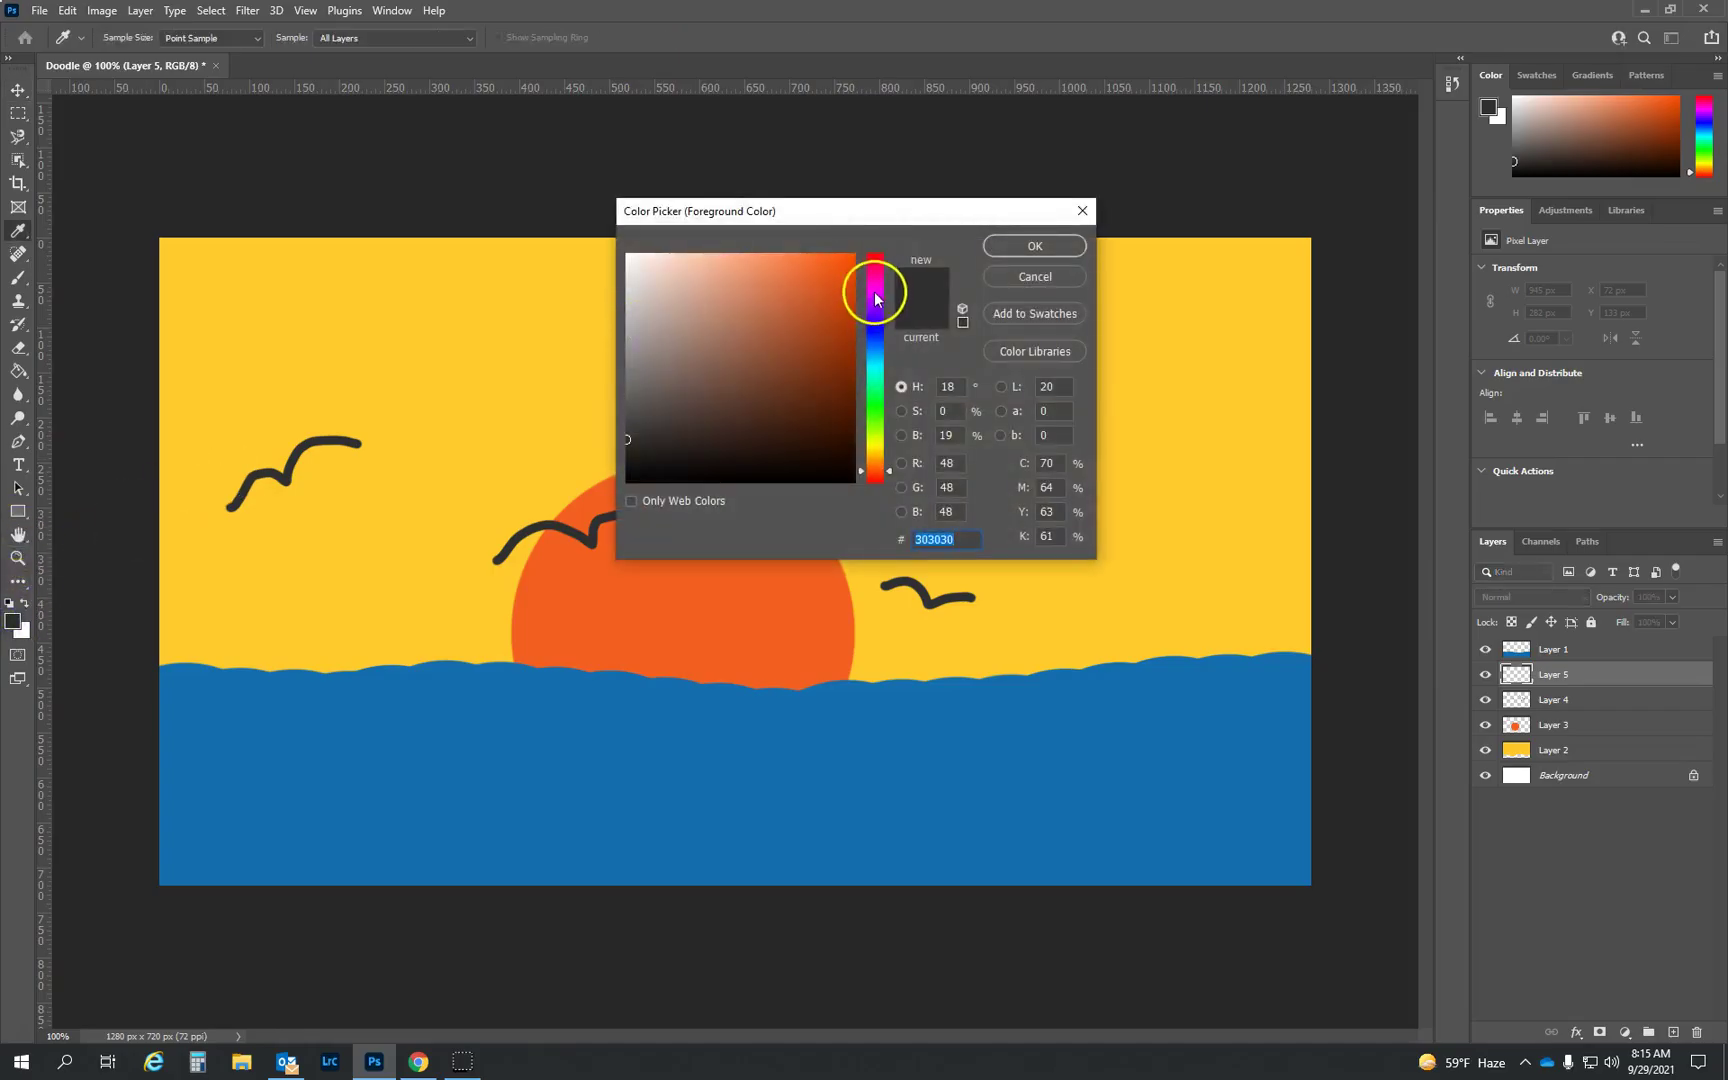
click(879, 271)
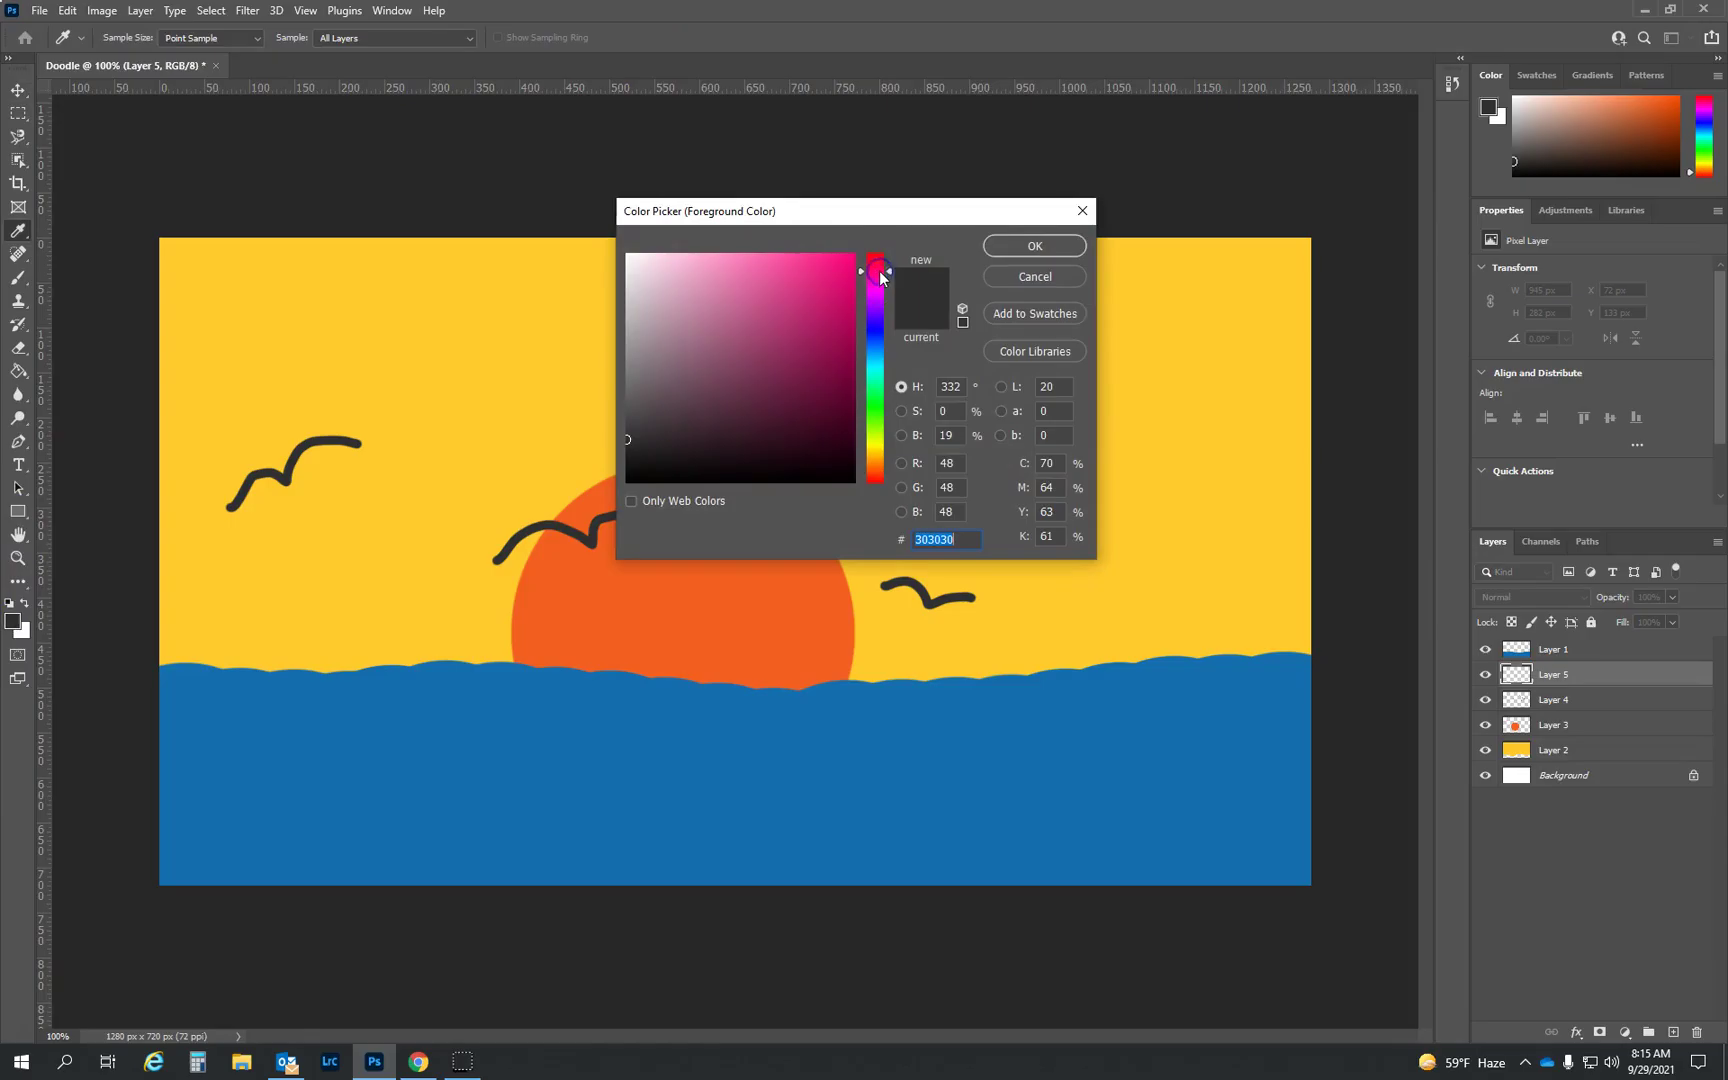
drag(879, 270, 879, 472)
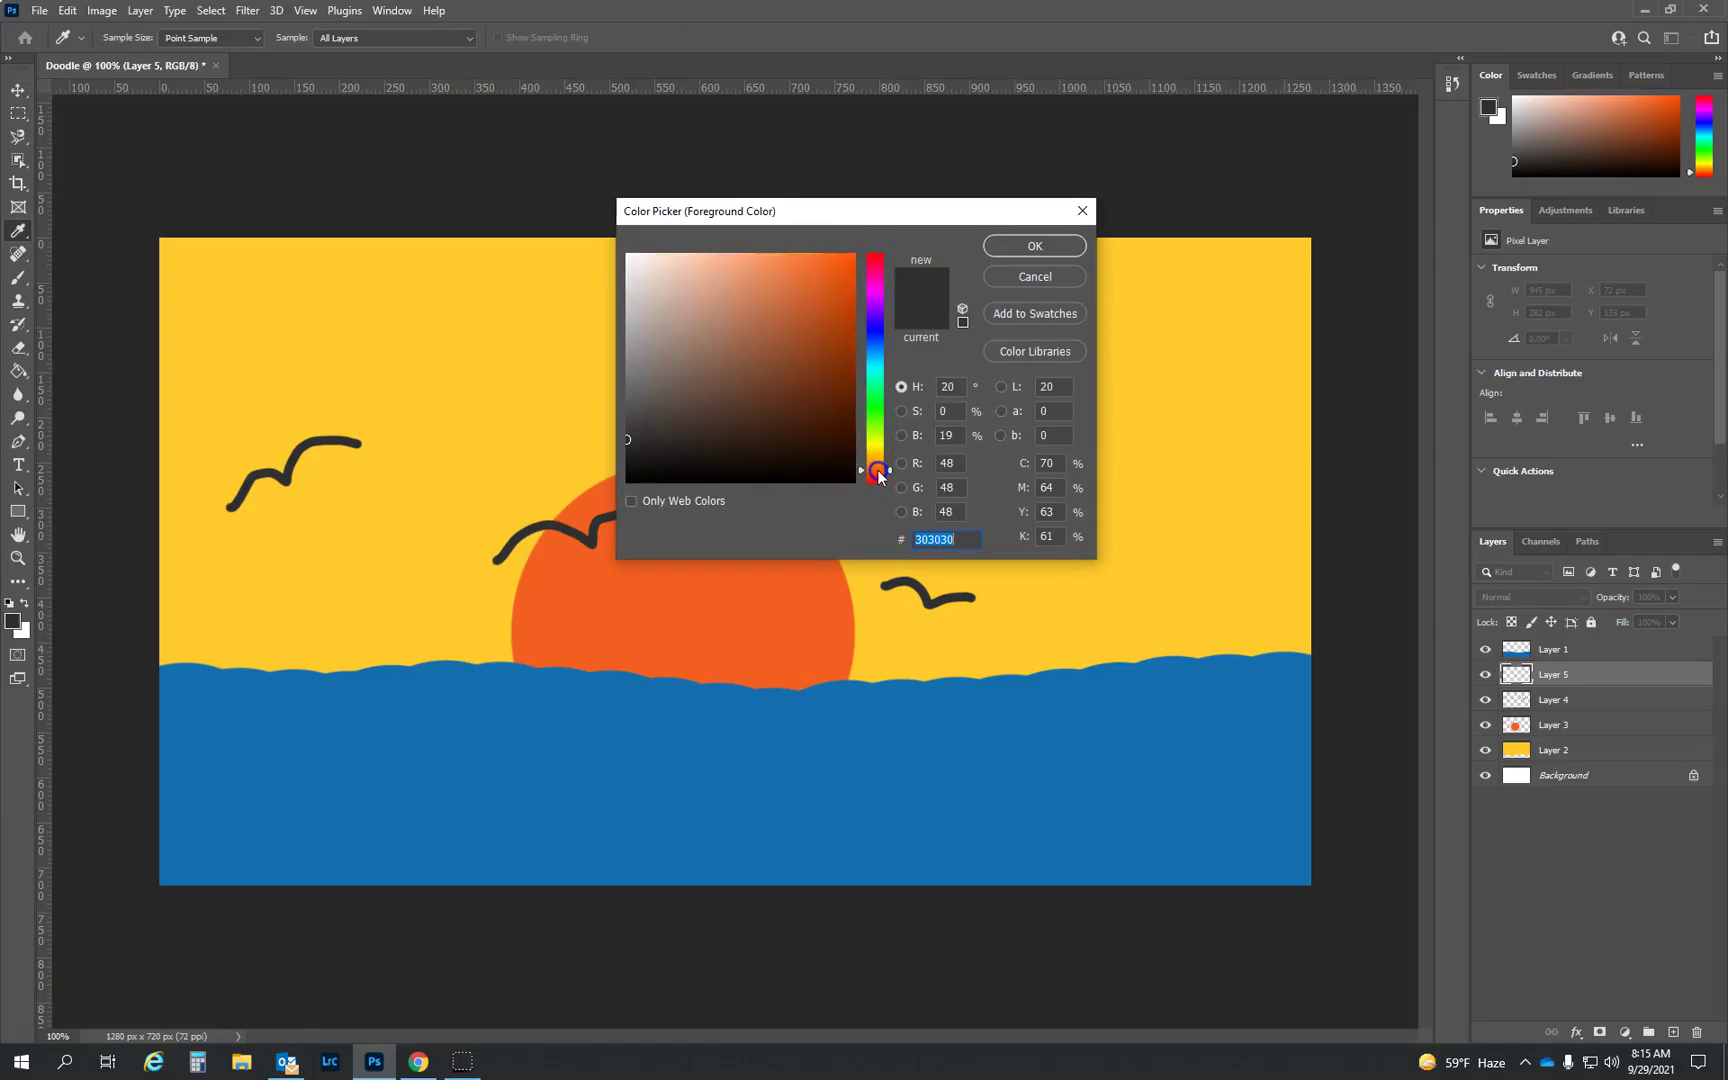
click(804, 263)
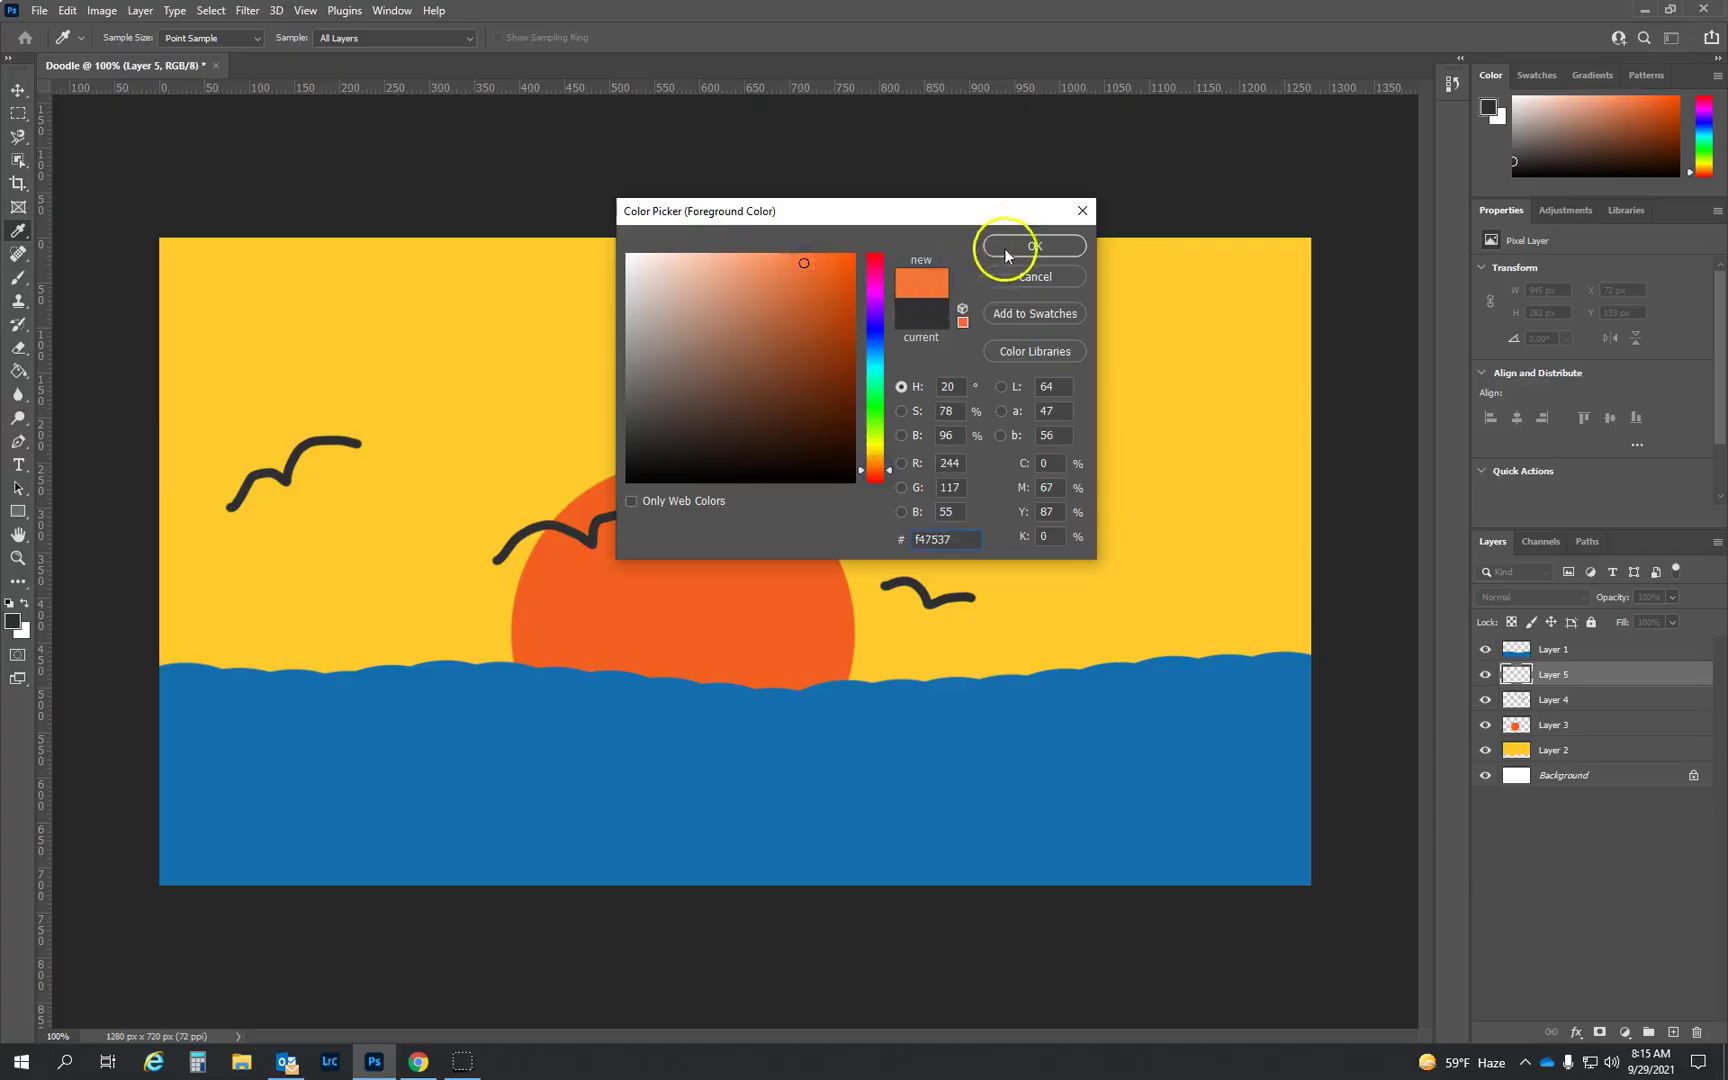
click(1037, 245)
key(v)
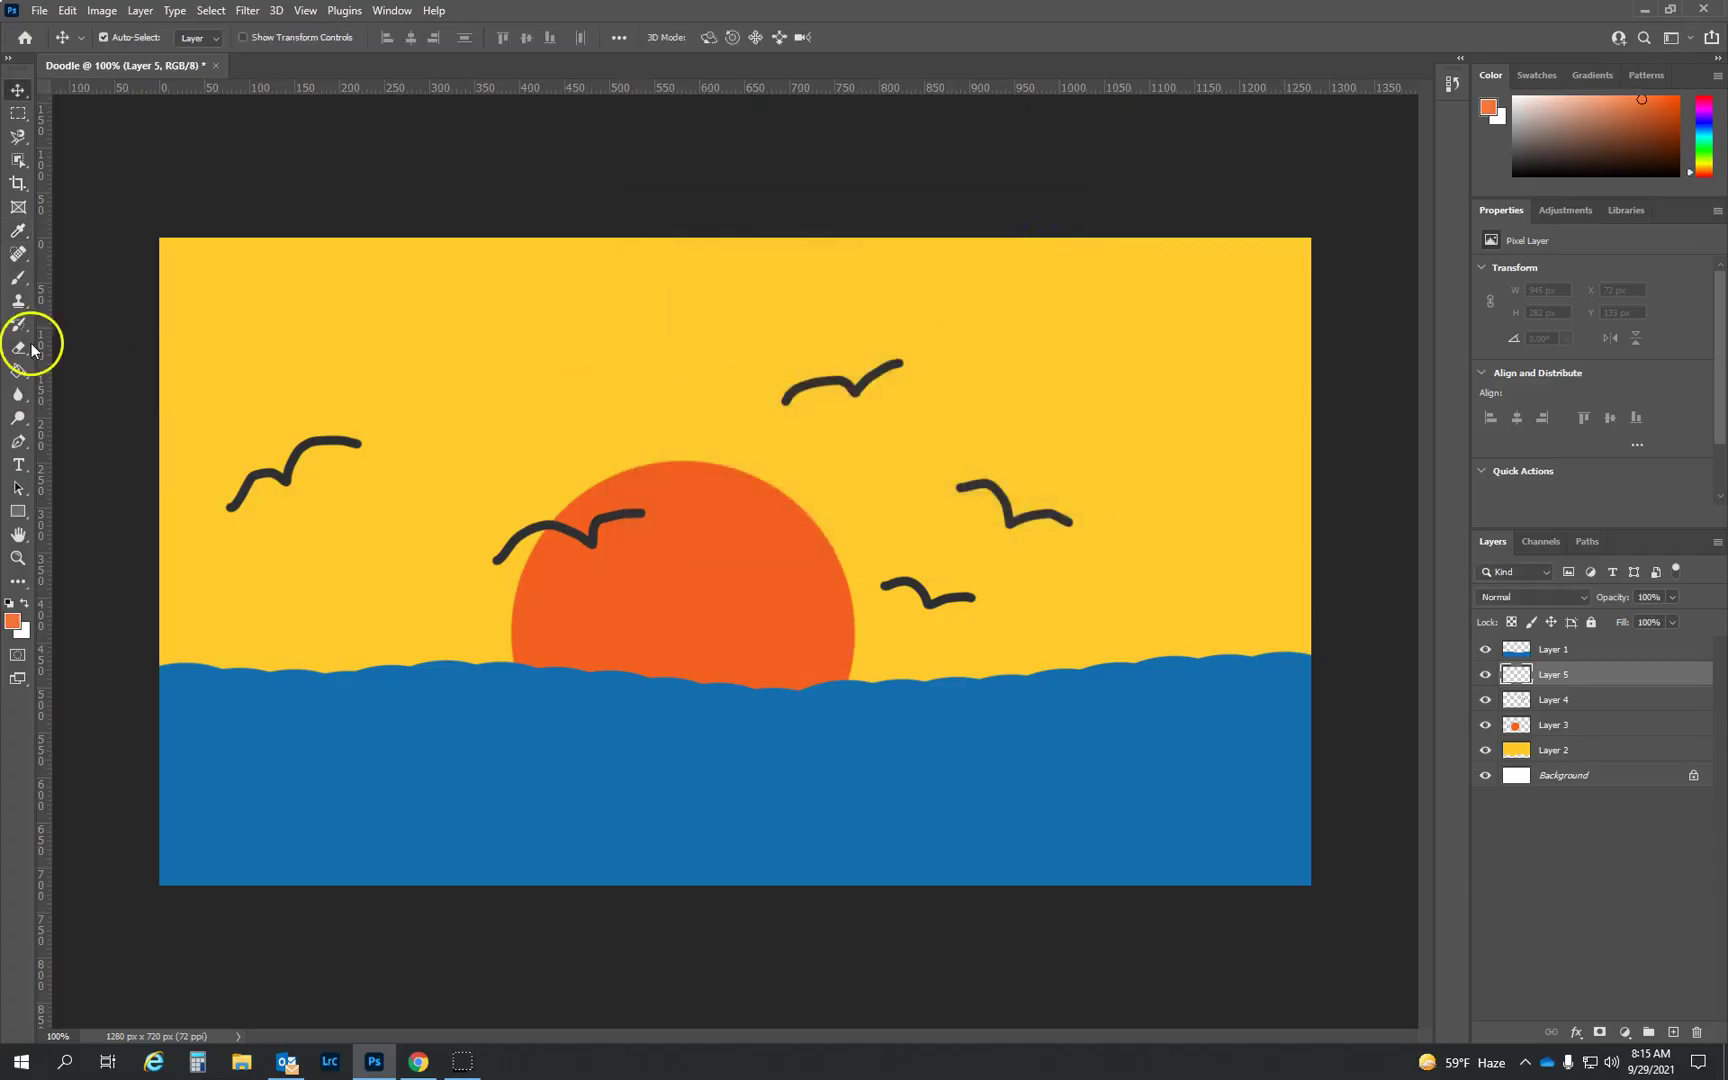
Enlarge the brush slightly and lower its Hardness to about 19% for soft edges.
click(18, 278)
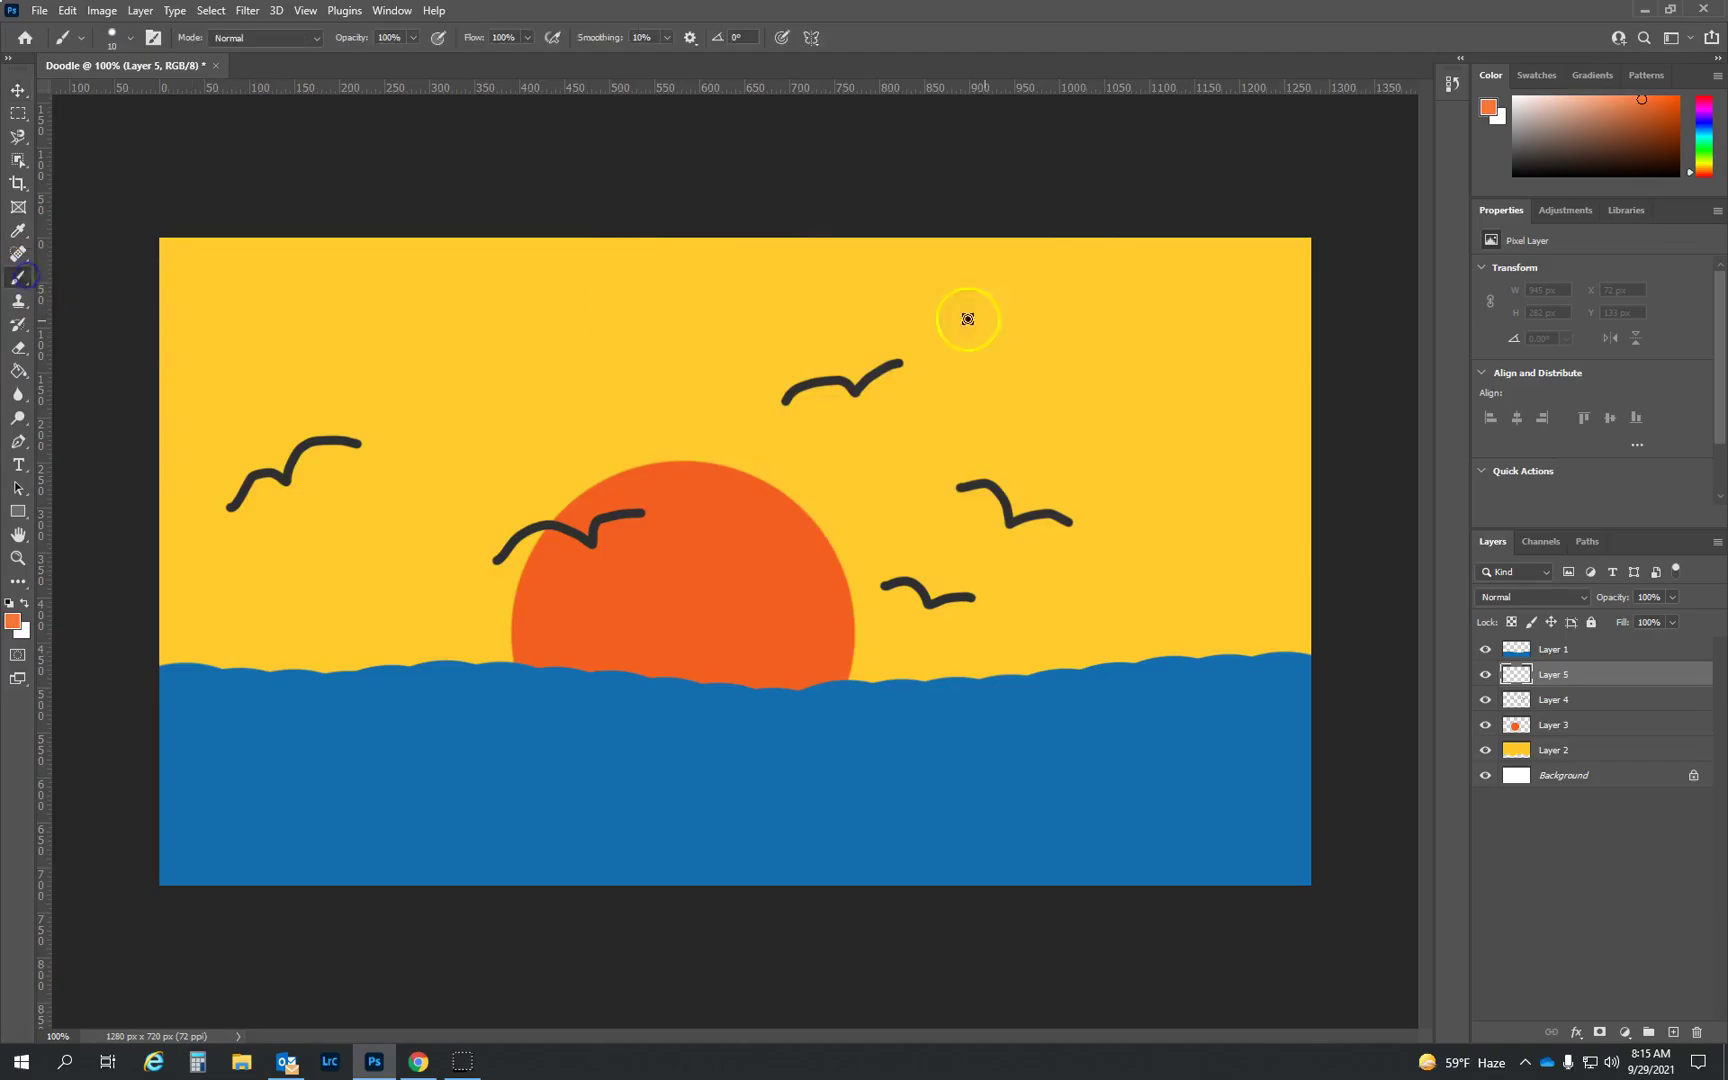
key(bracketright)
right_click(1040, 347)
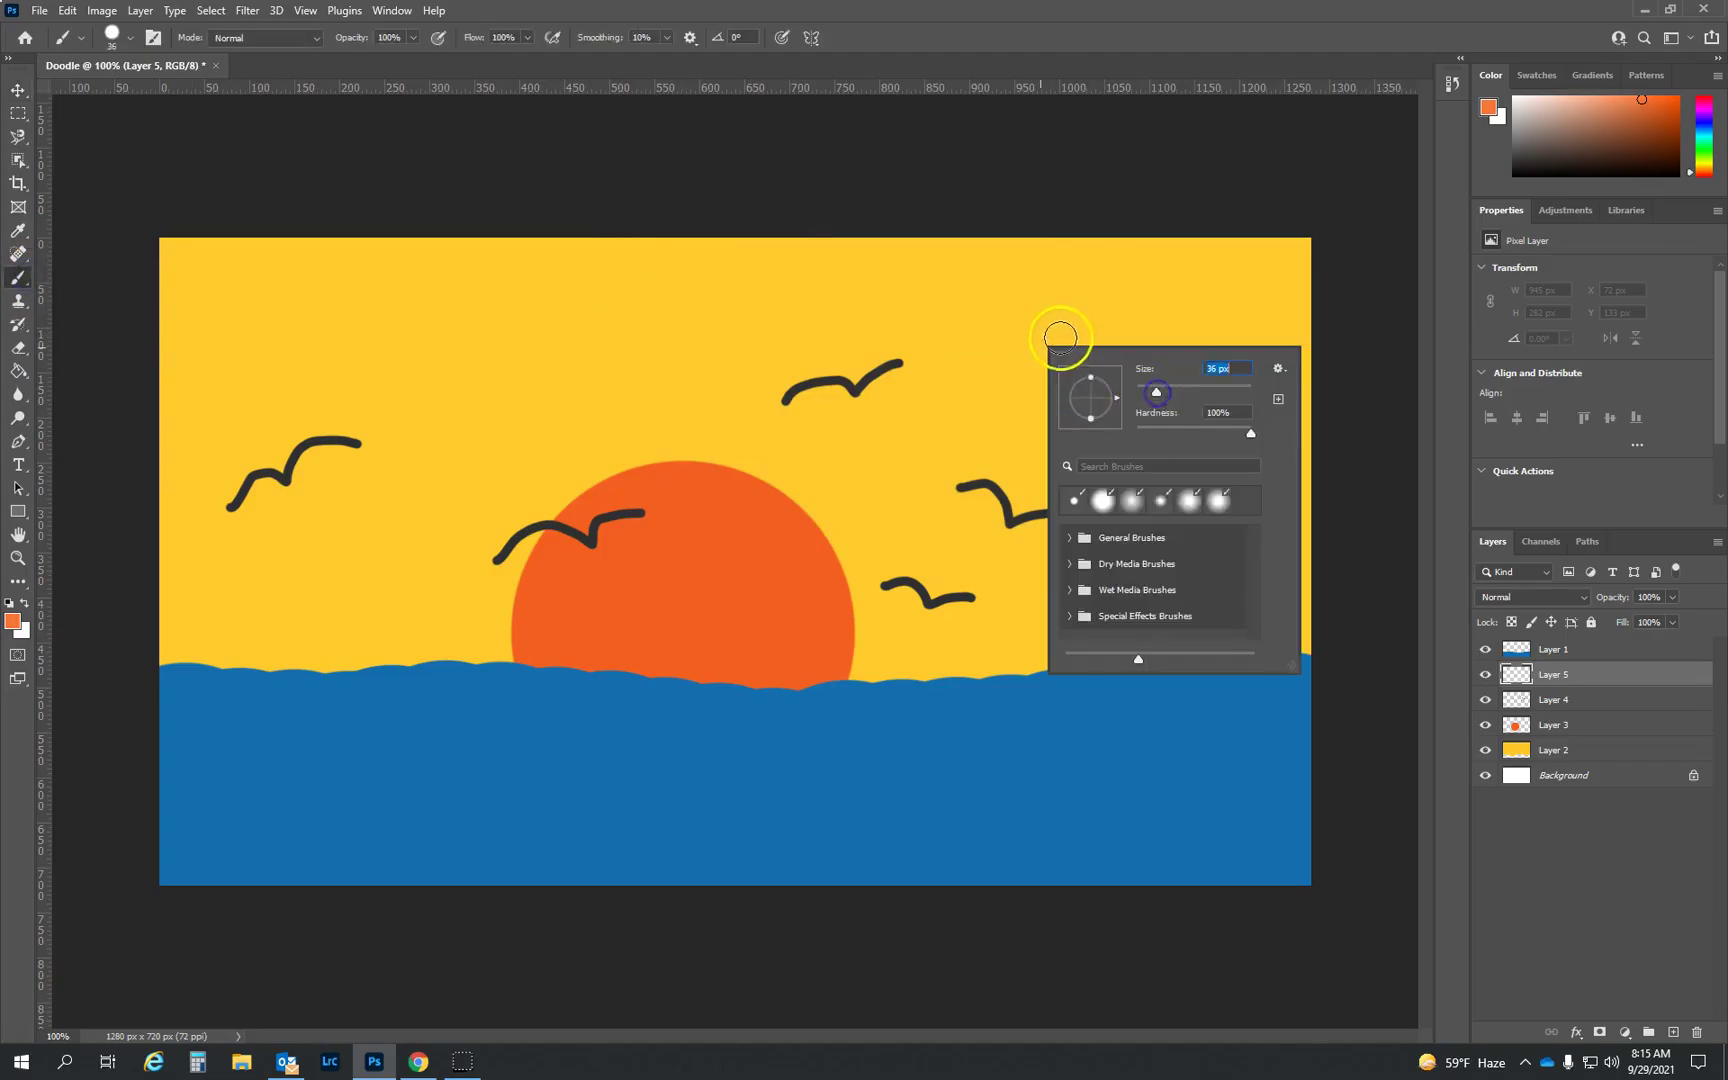
click(1249, 434)
Paint three soft orange clouds across the upper left, middle and right of the sky.
click(1043, 316)
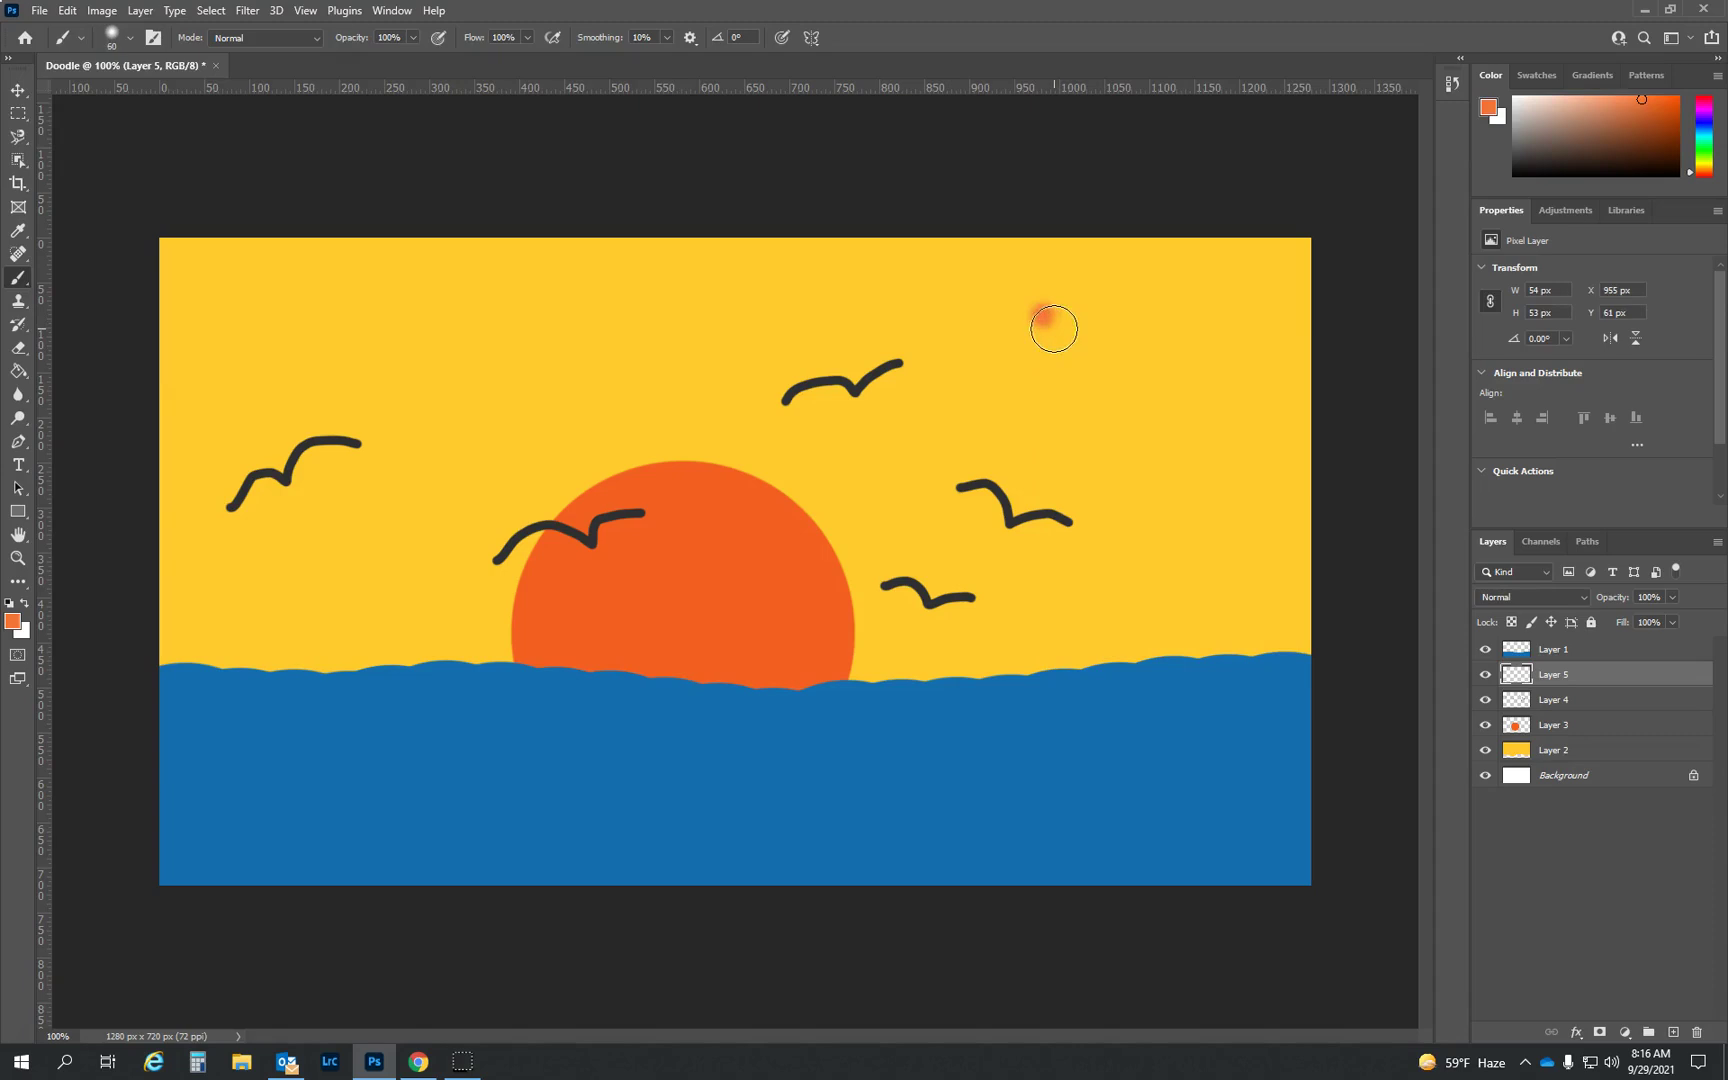
mouse_move(1048, 329)
mouse_down()
mouse_move(1127, 354)
mouse_move(1204, 325)
mouse_move(1203, 366)
mouse_up()
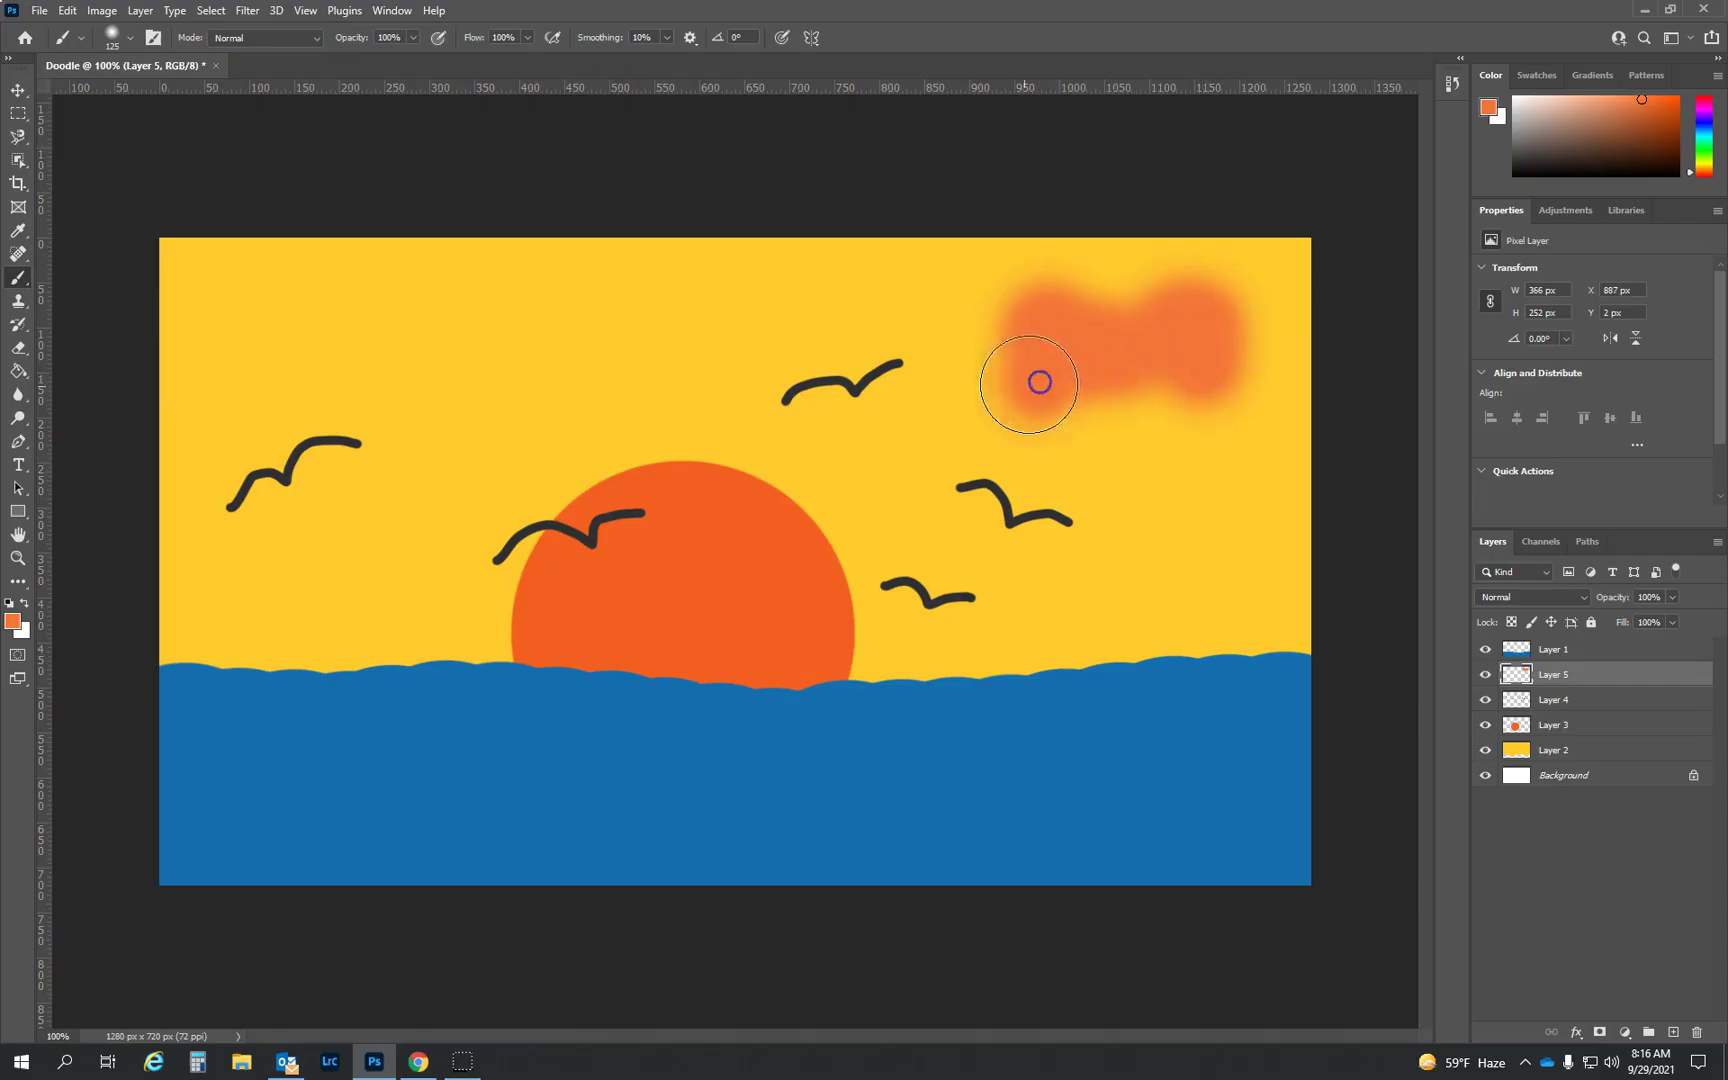
mouse_move(795, 428)
mouse_down()
mouse_move(754, 381)
mouse_move(835, 399)
mouse_move(644, 375)
mouse_move(715, 380)
mouse_up()
mouse_move(262, 388)
mouse_down()
mouse_move(402, 360)
mouse_move(393, 400)
mouse_move(267, 421)
mouse_move(223, 391)
mouse_move(252, 361)
mouse_up()
drag(405, 335, 355, 324)
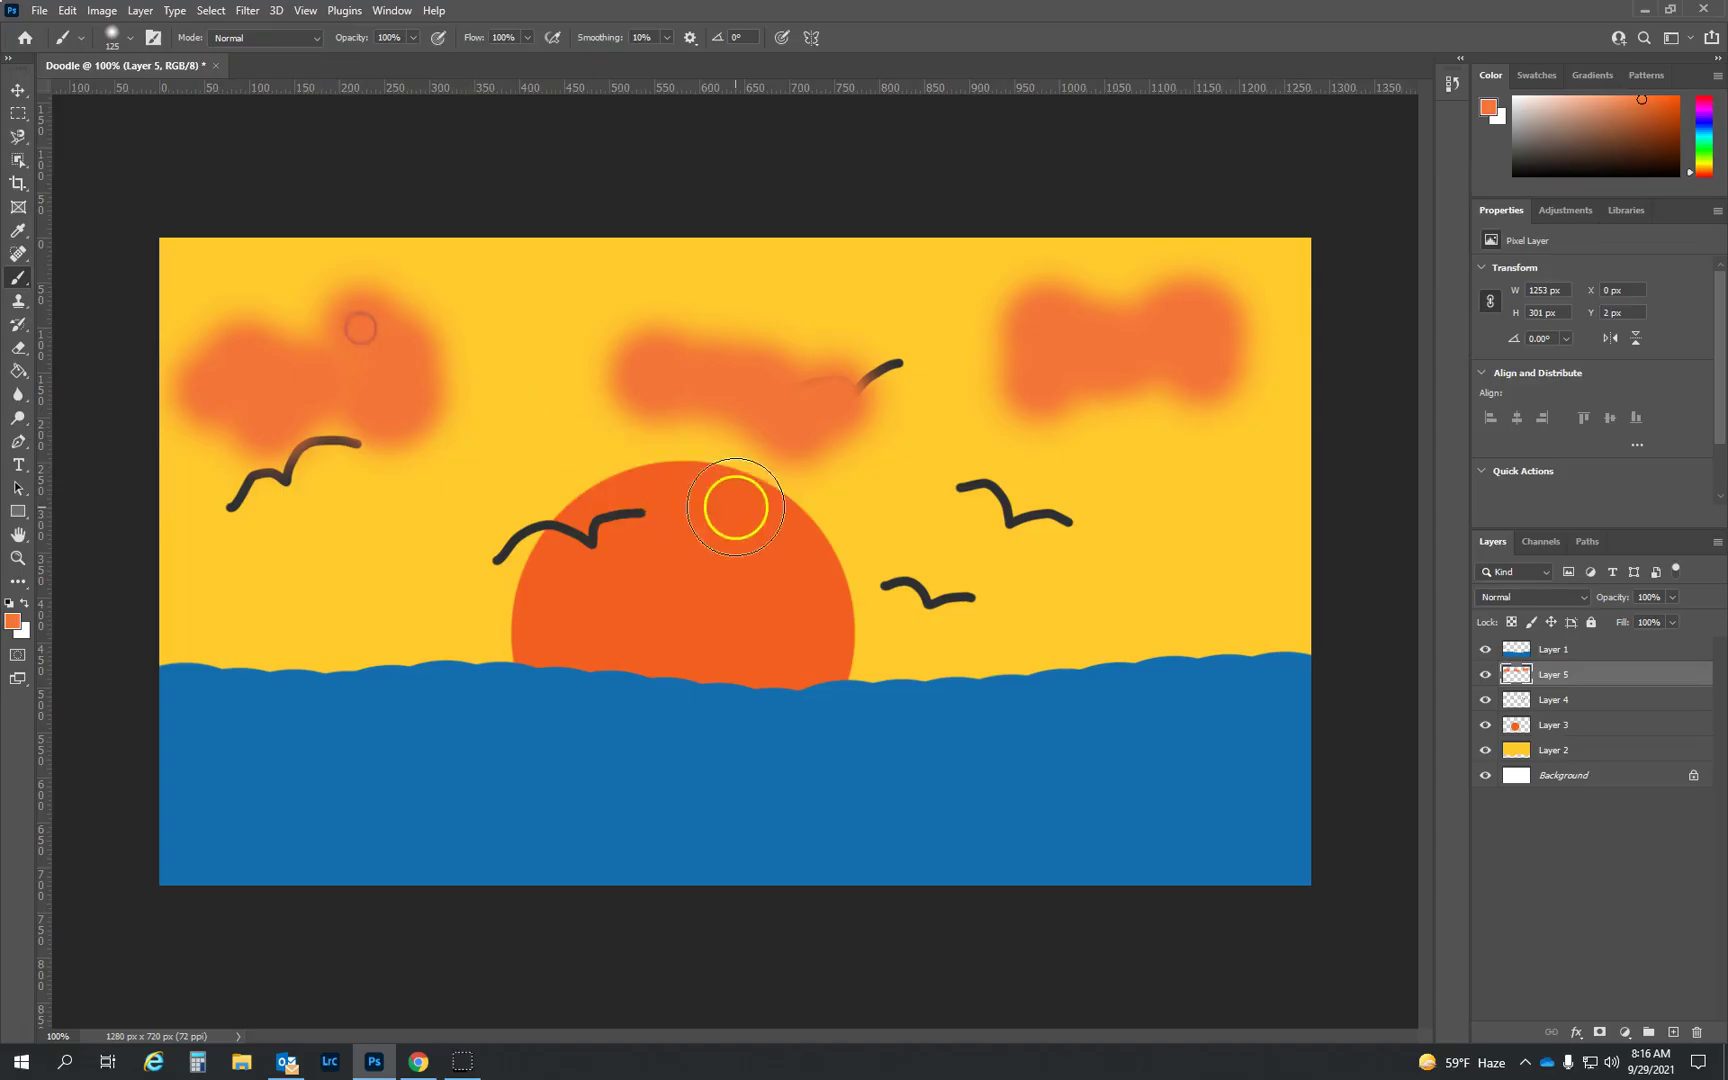
Set the foreground to dark gray #514742, undo a test dab, and lower brush Opacity to 16%.
click(14, 624)
drag(760, 366, 667, 410)
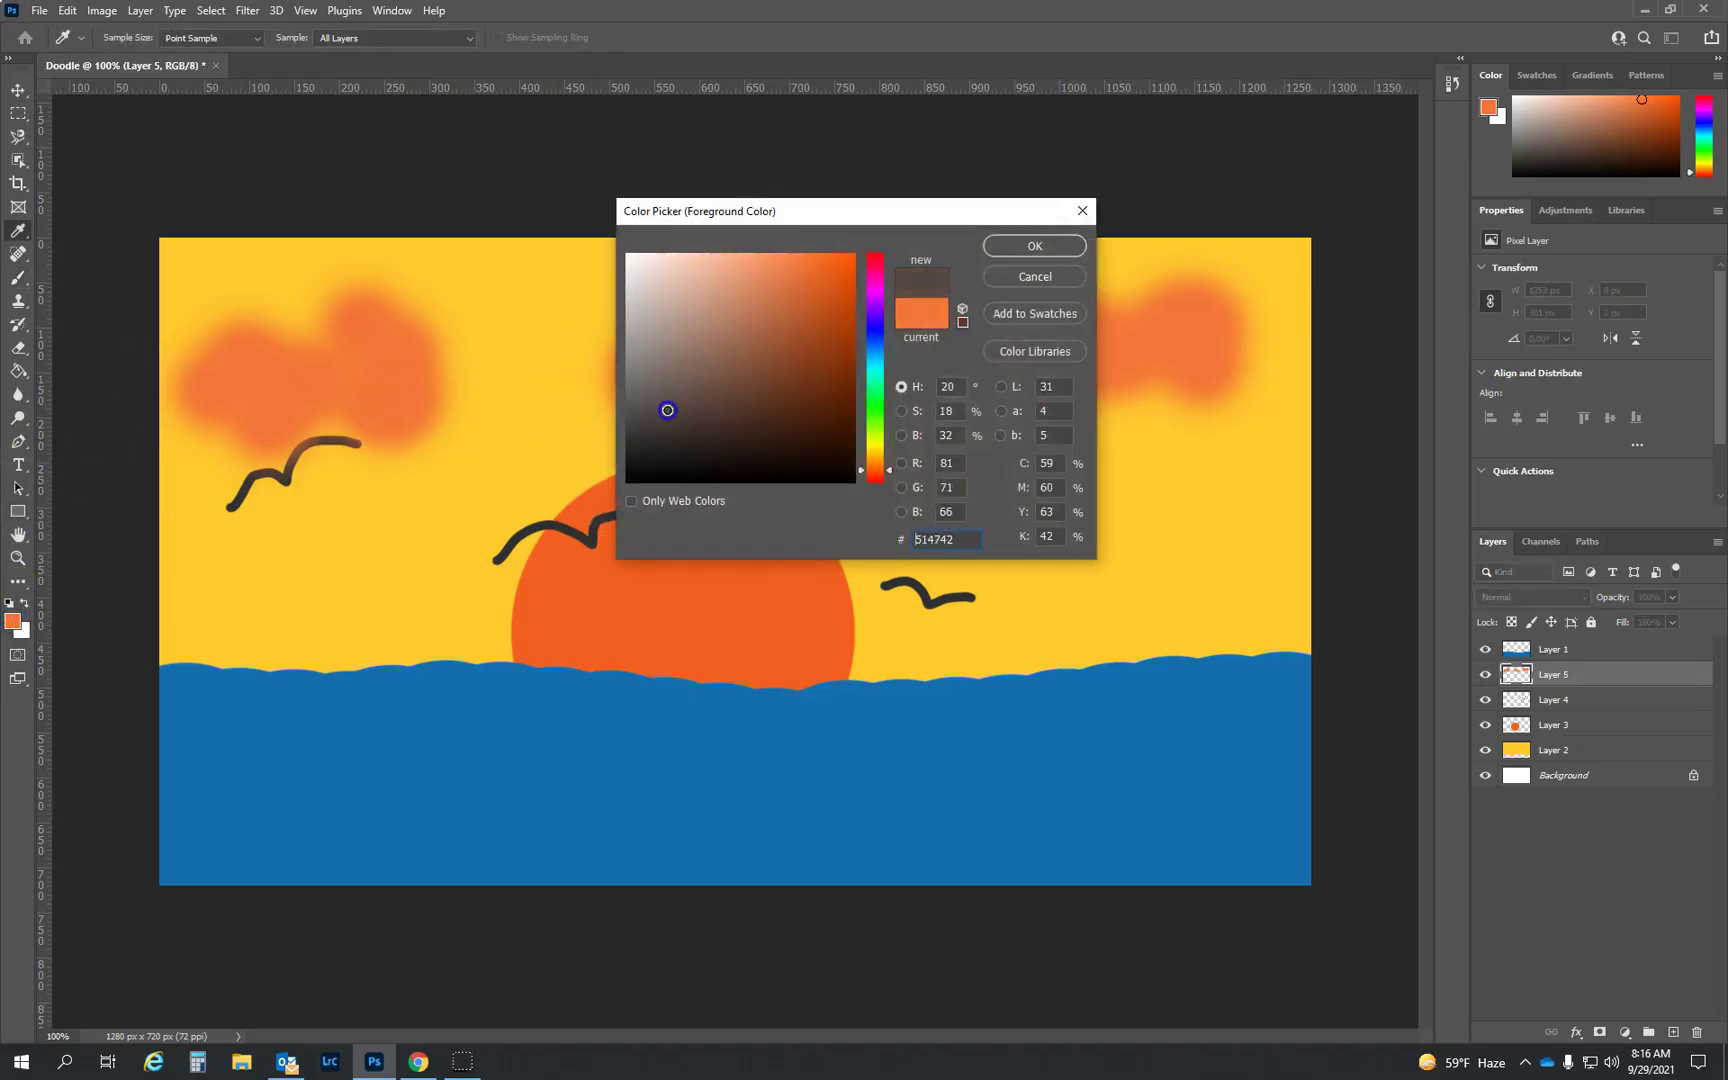
click(1038, 247)
drag(274, 376, 305, 388)
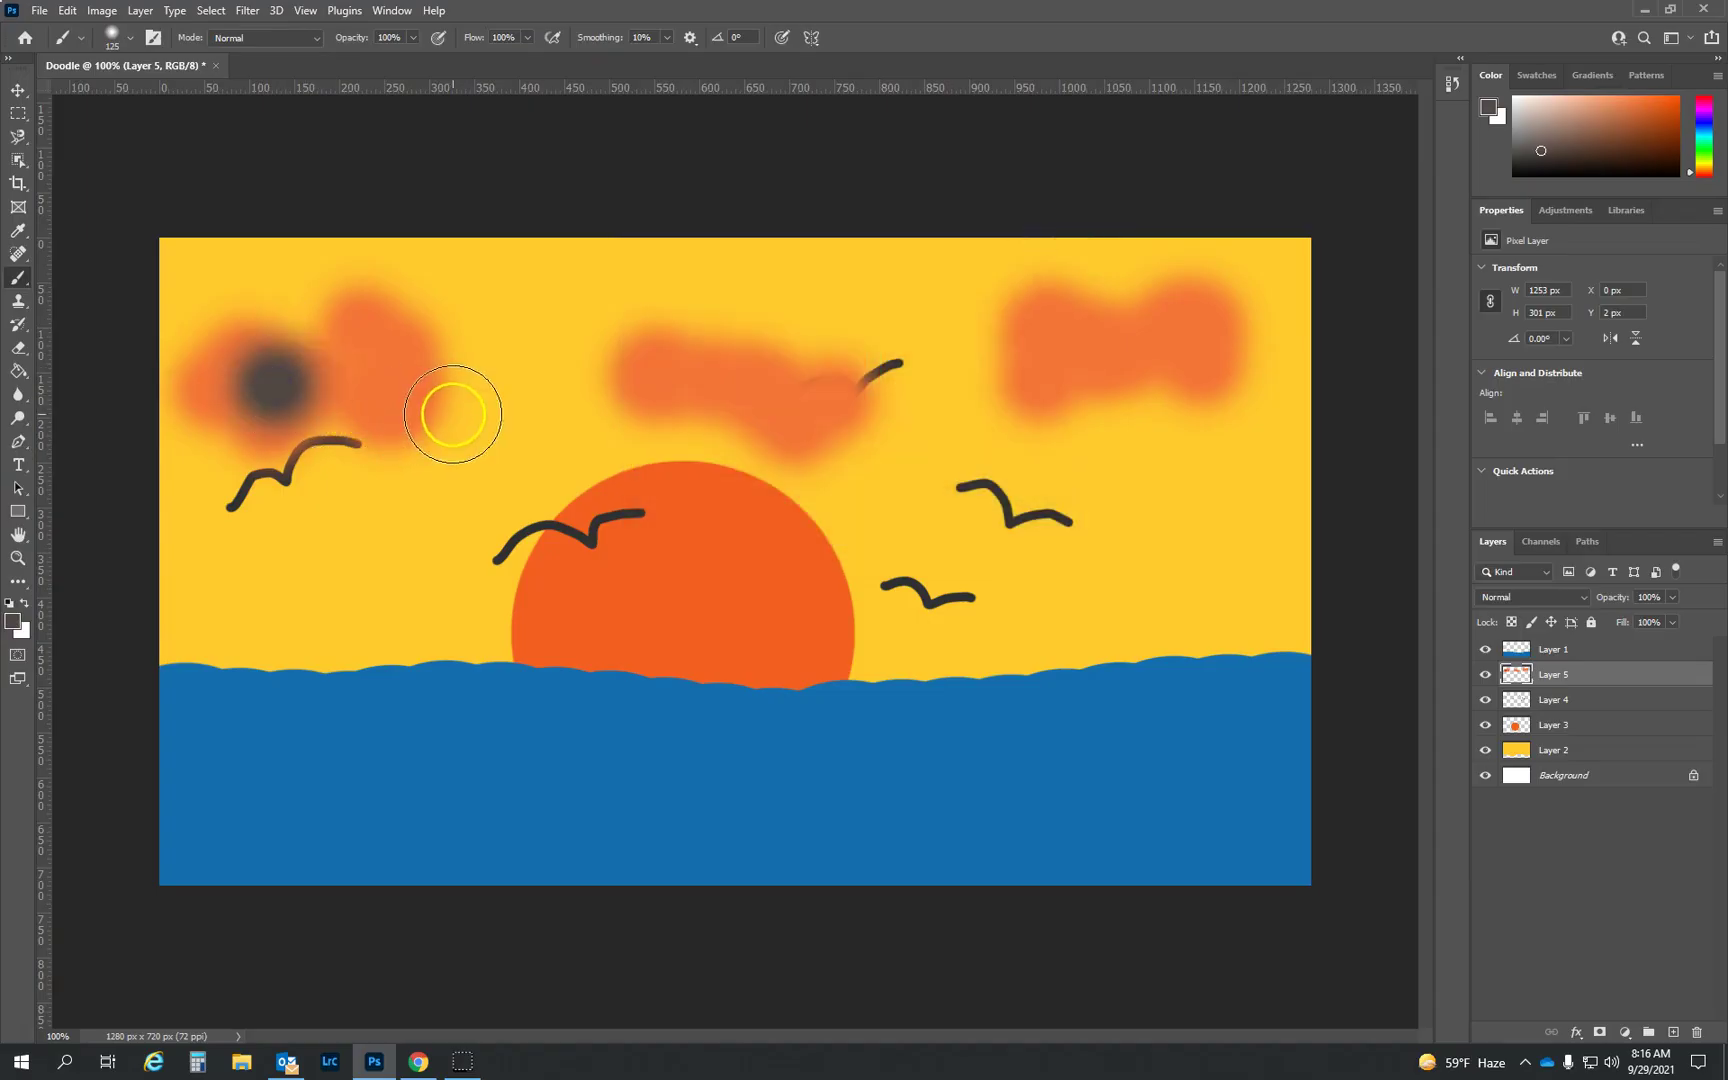
key(ctrl+z)
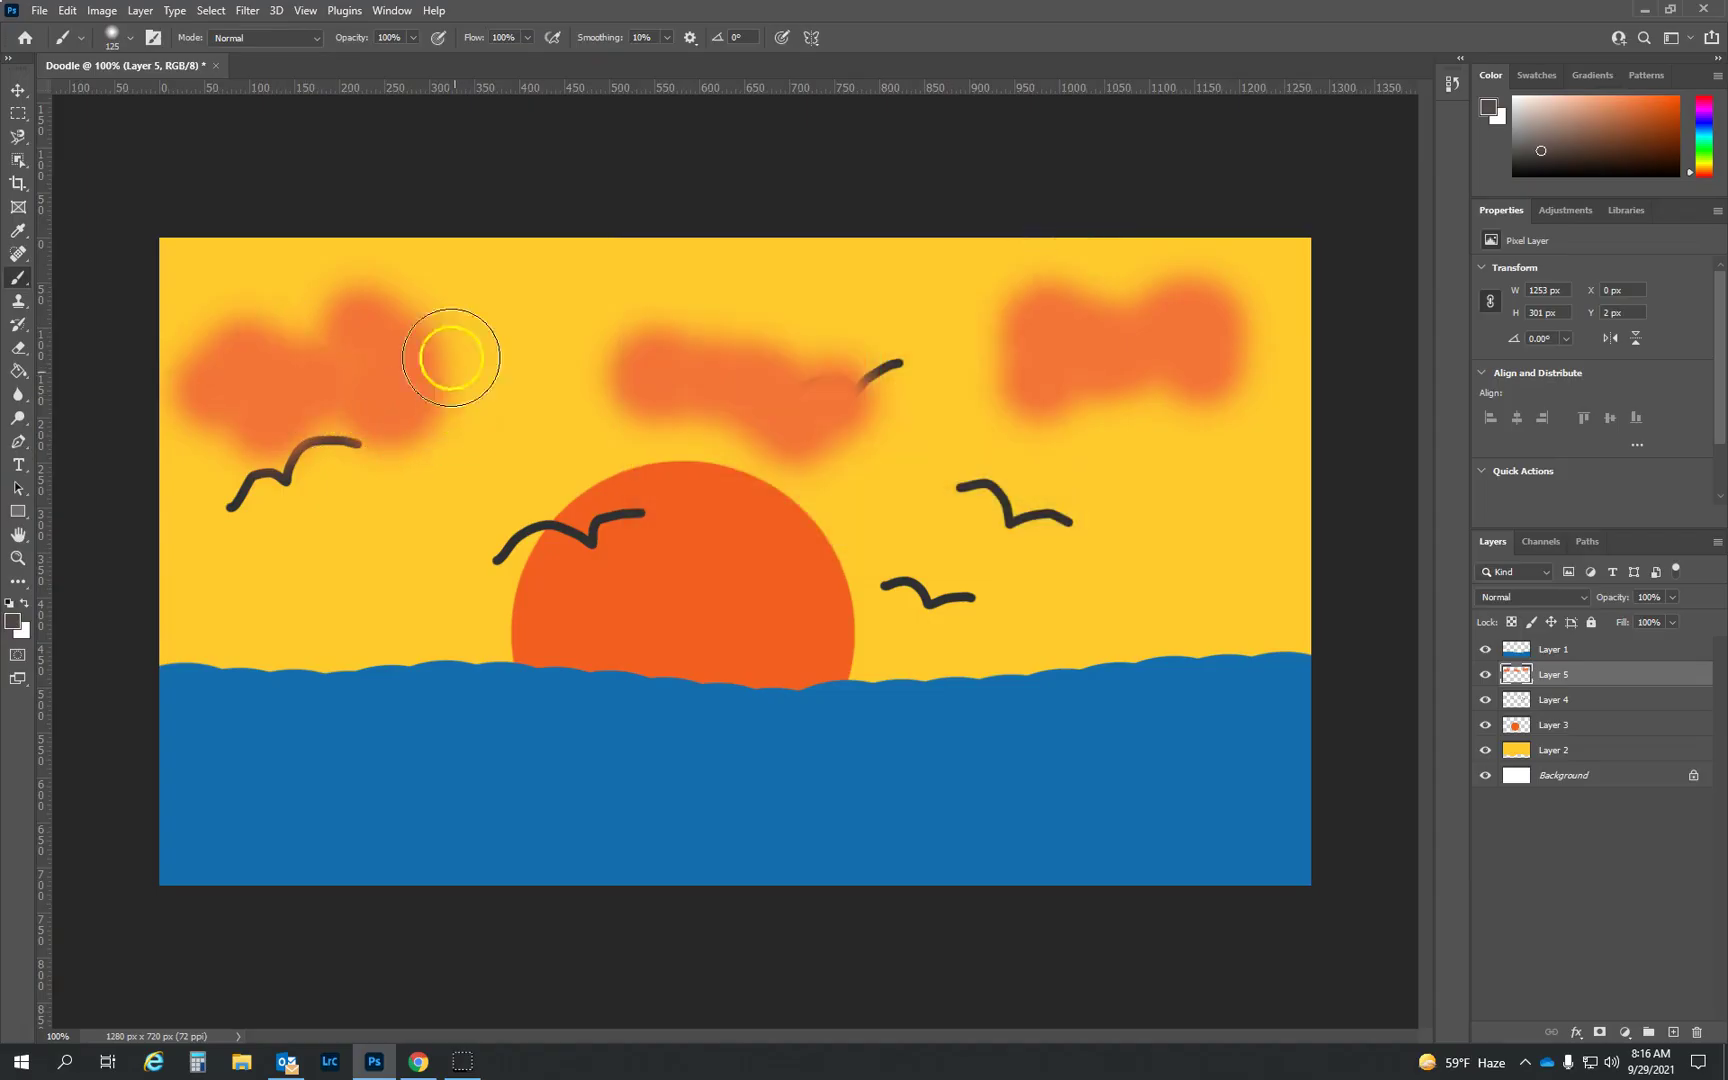
click(414, 39)
drag(352, 66, 341, 66)
Shade the left, middle and right clouds in soft gray, then move Layer 5 below Layer 4.
drag(220, 413, 413, 393)
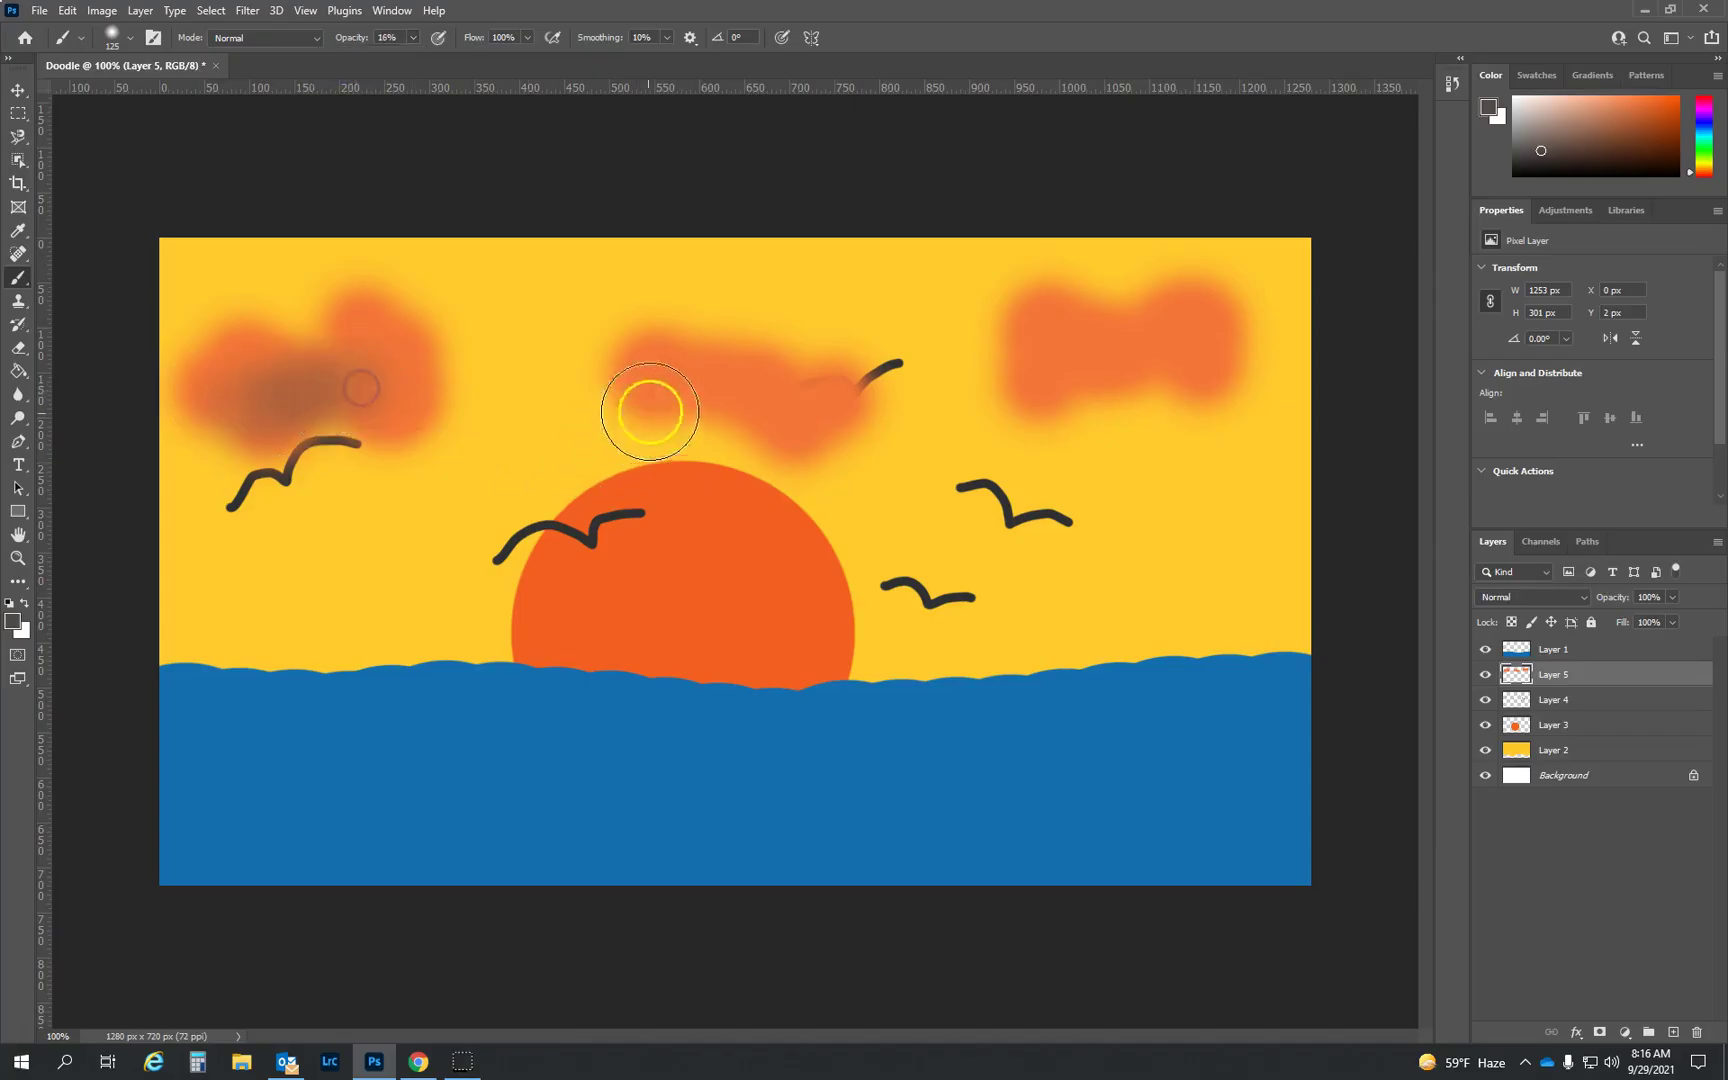
drag(644, 409, 779, 413)
drag(1084, 374, 1180, 358)
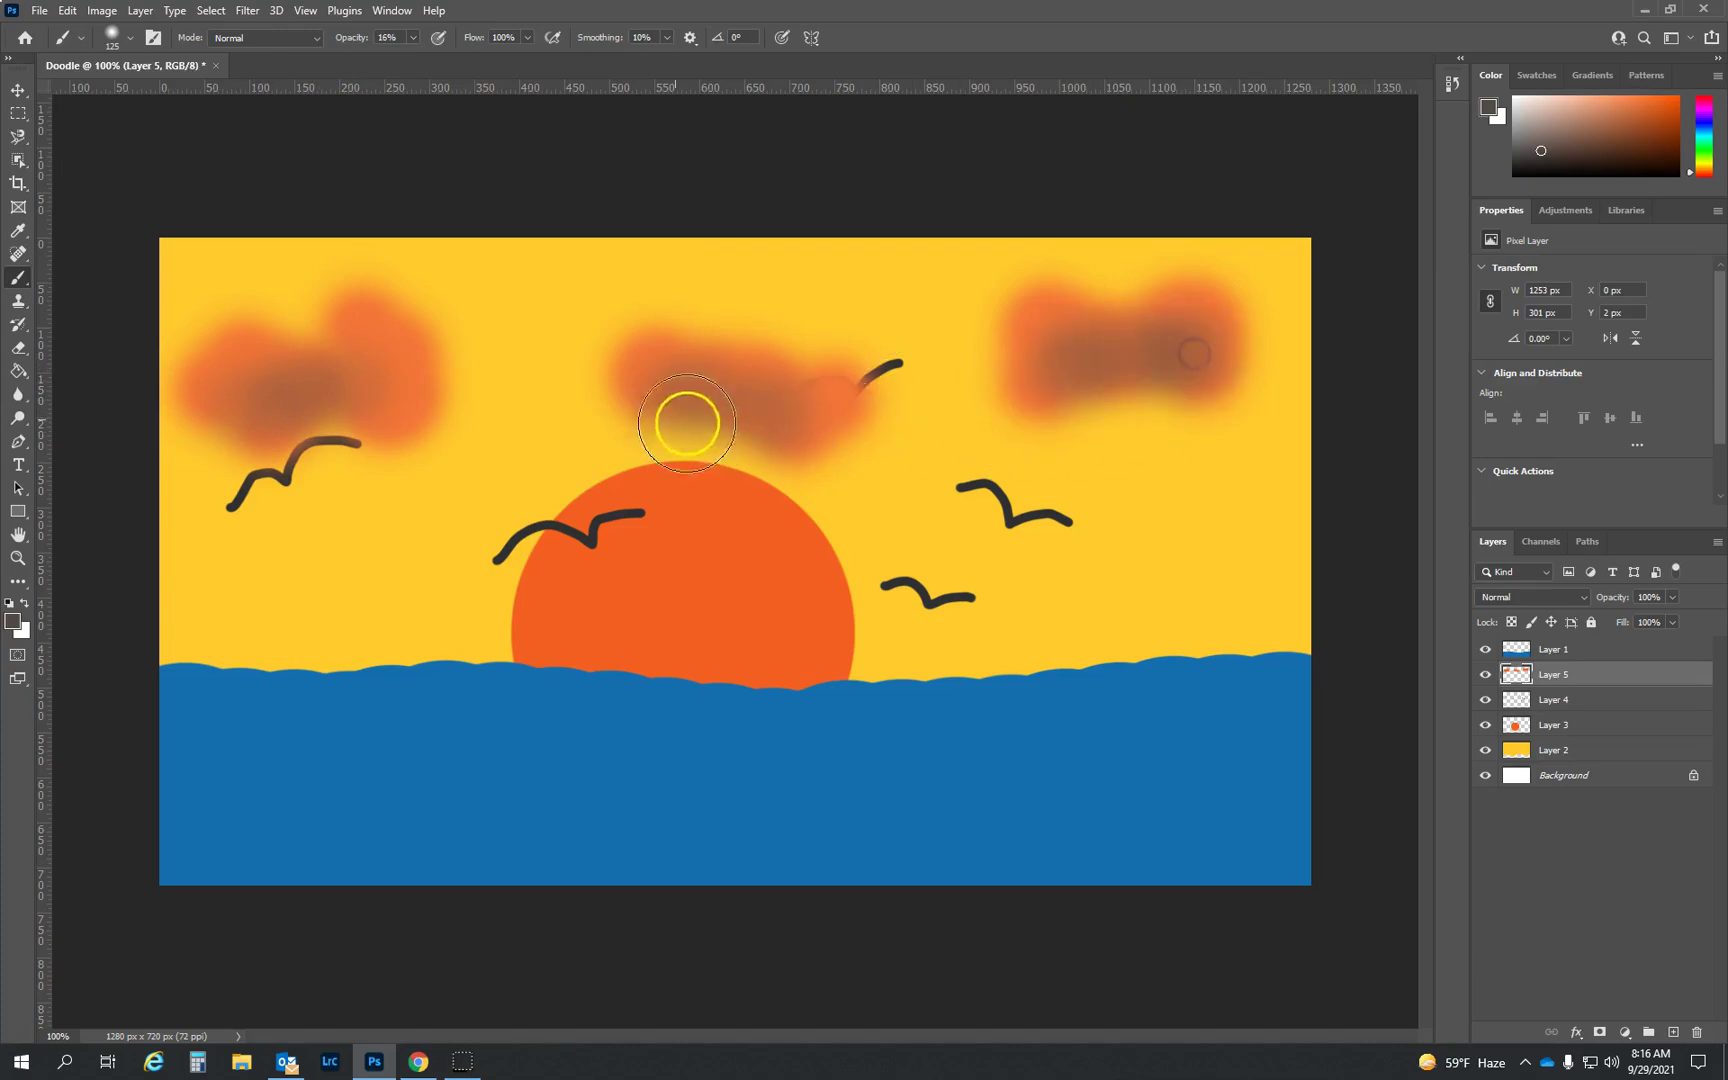
mouse_move(687, 417)
mouse_down()
mouse_move(644, 390)
mouse_move(810, 405)
mouse_up()
click(377, 402)
drag(377, 402, 212, 401)
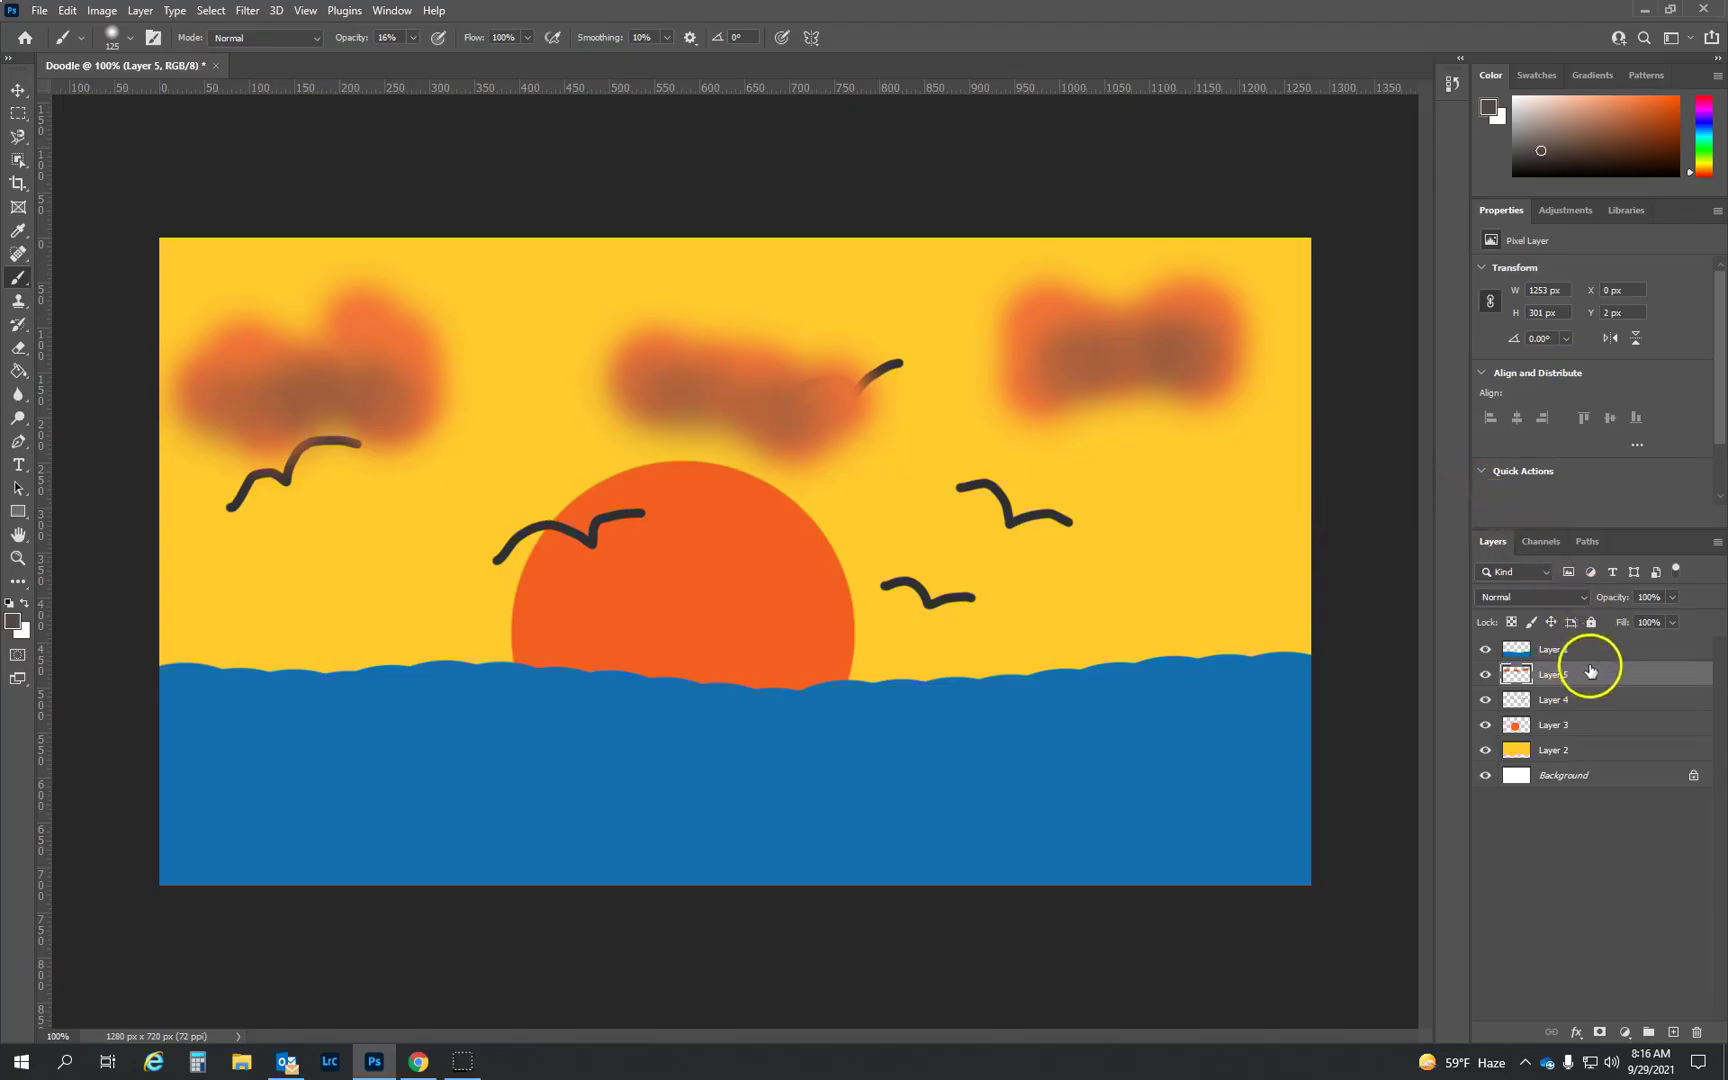
drag(1577, 675, 1583, 705)
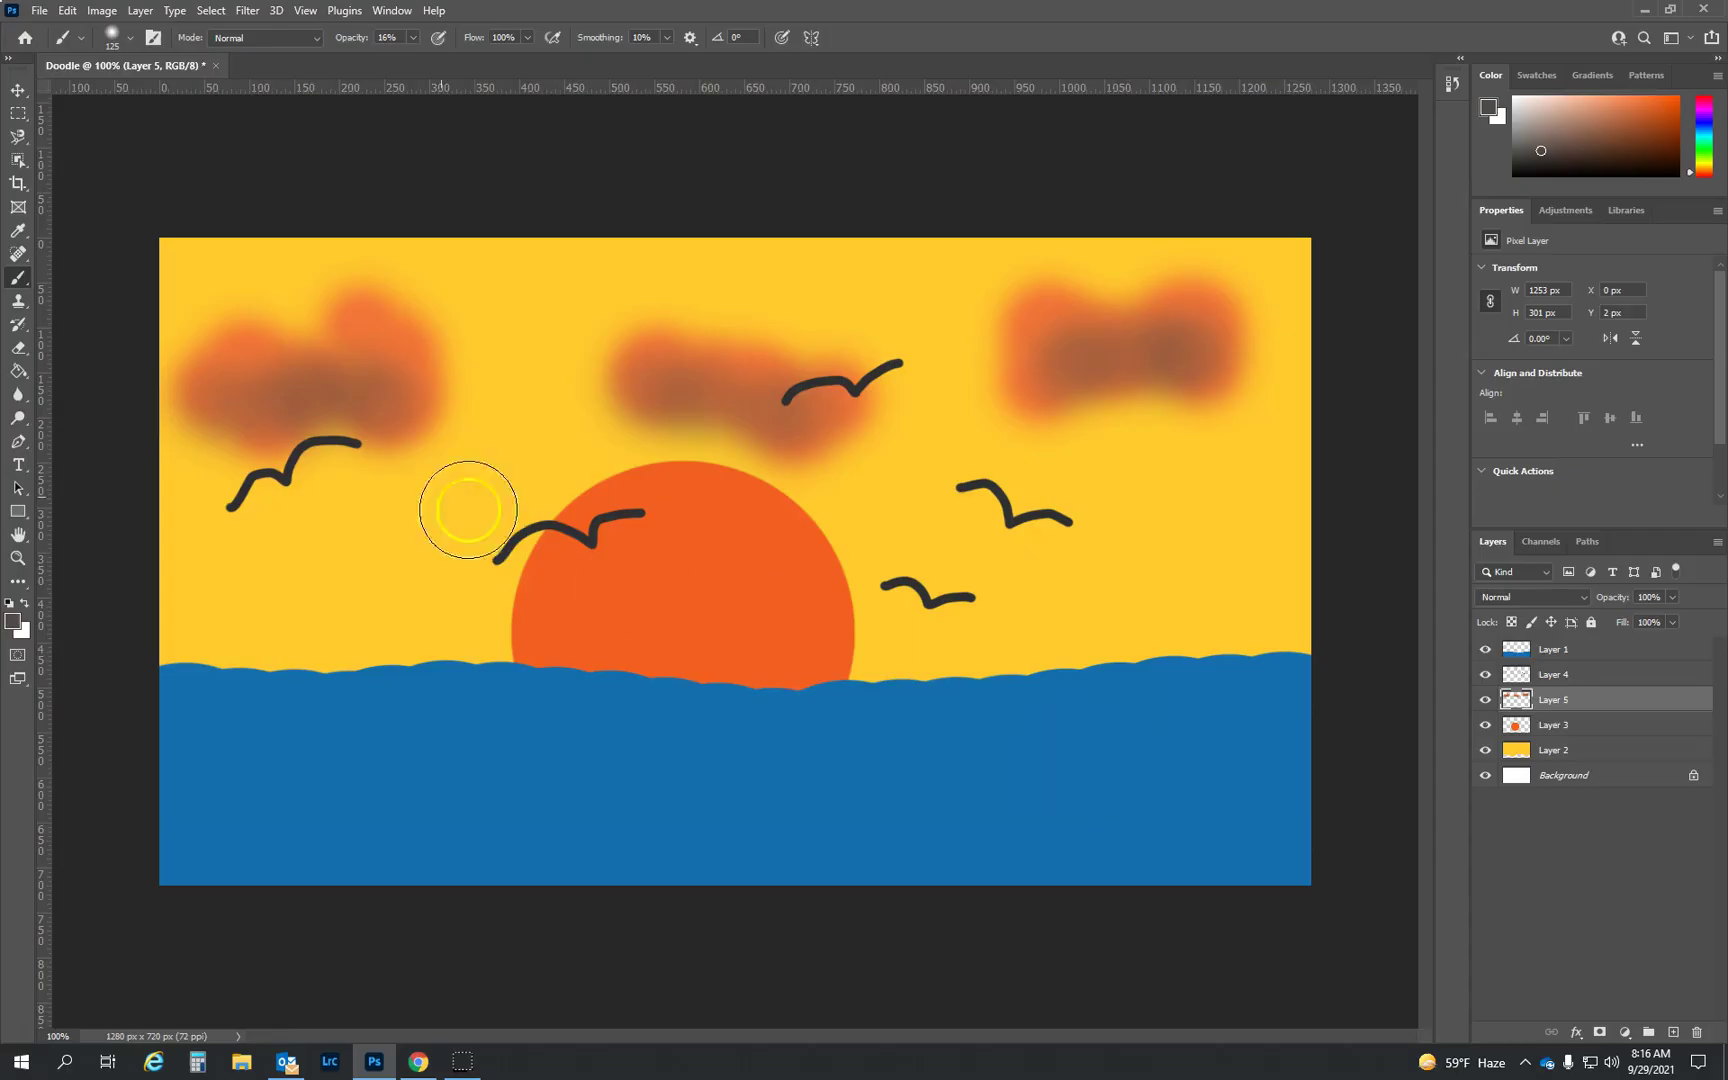
Save the layered artwork as Doodle 1.psd in the Color Pop Assets folder.
click(40, 11)
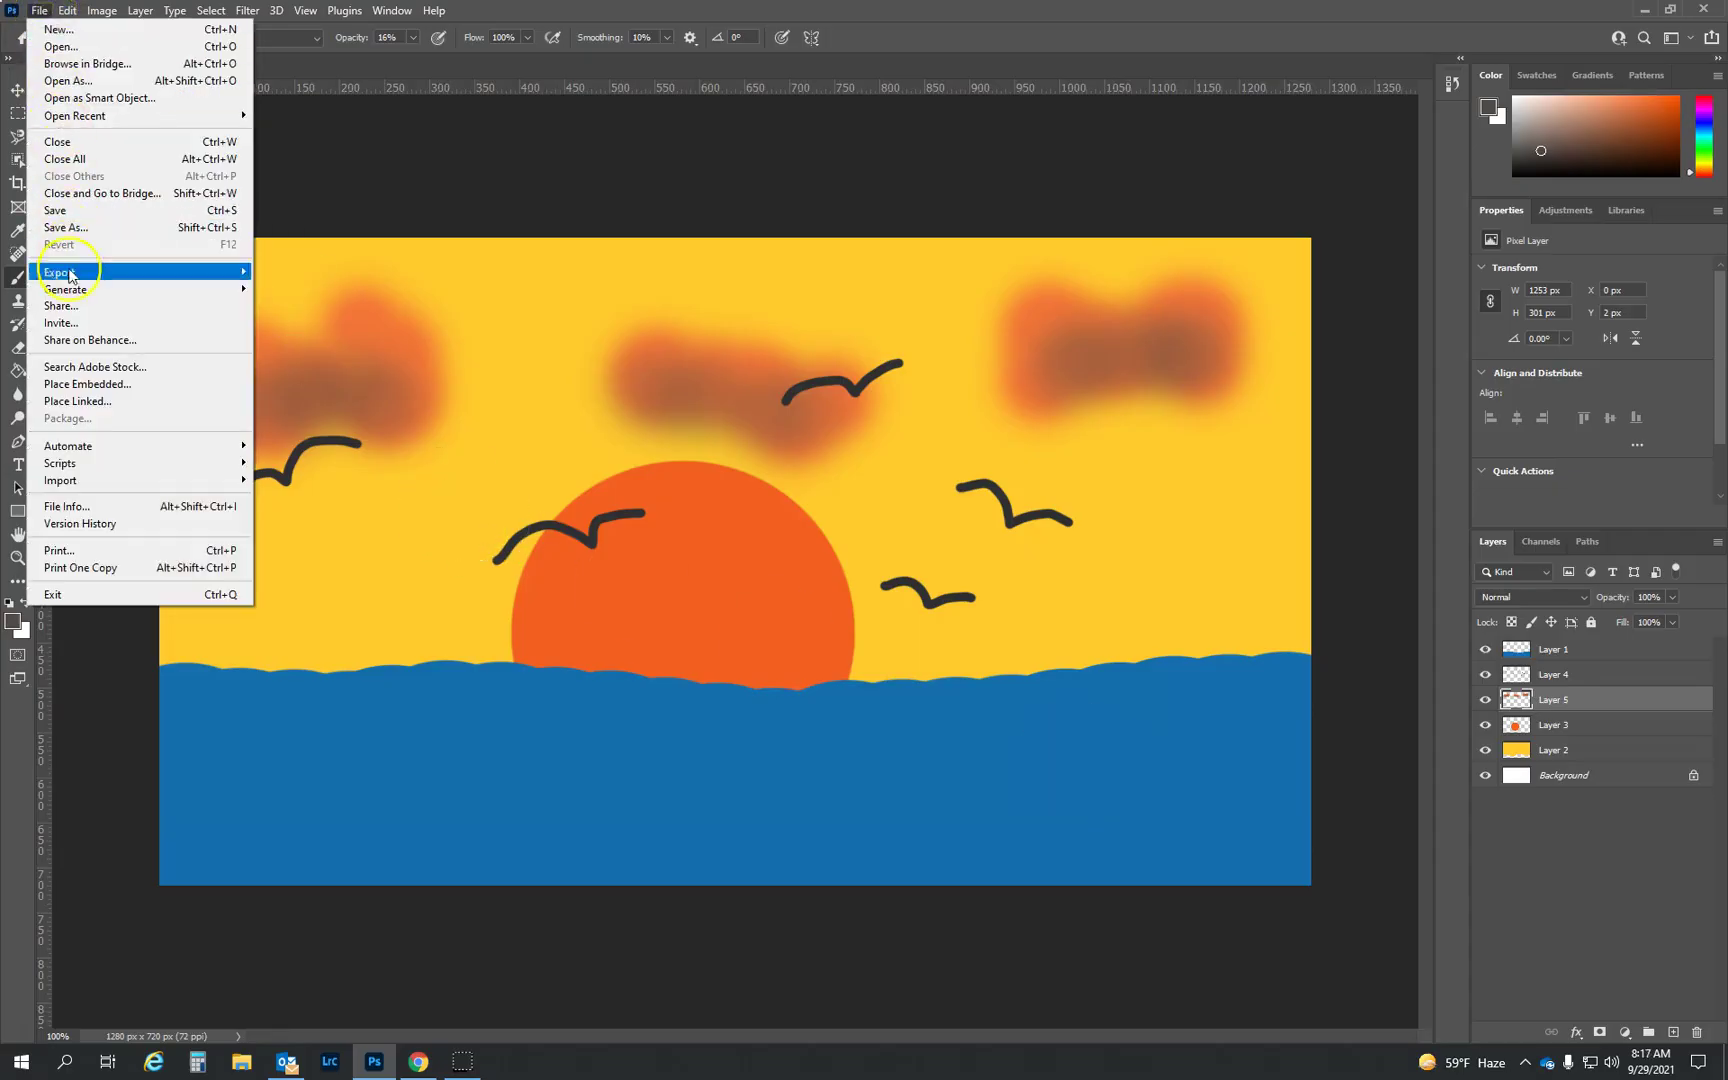
click(103, 227)
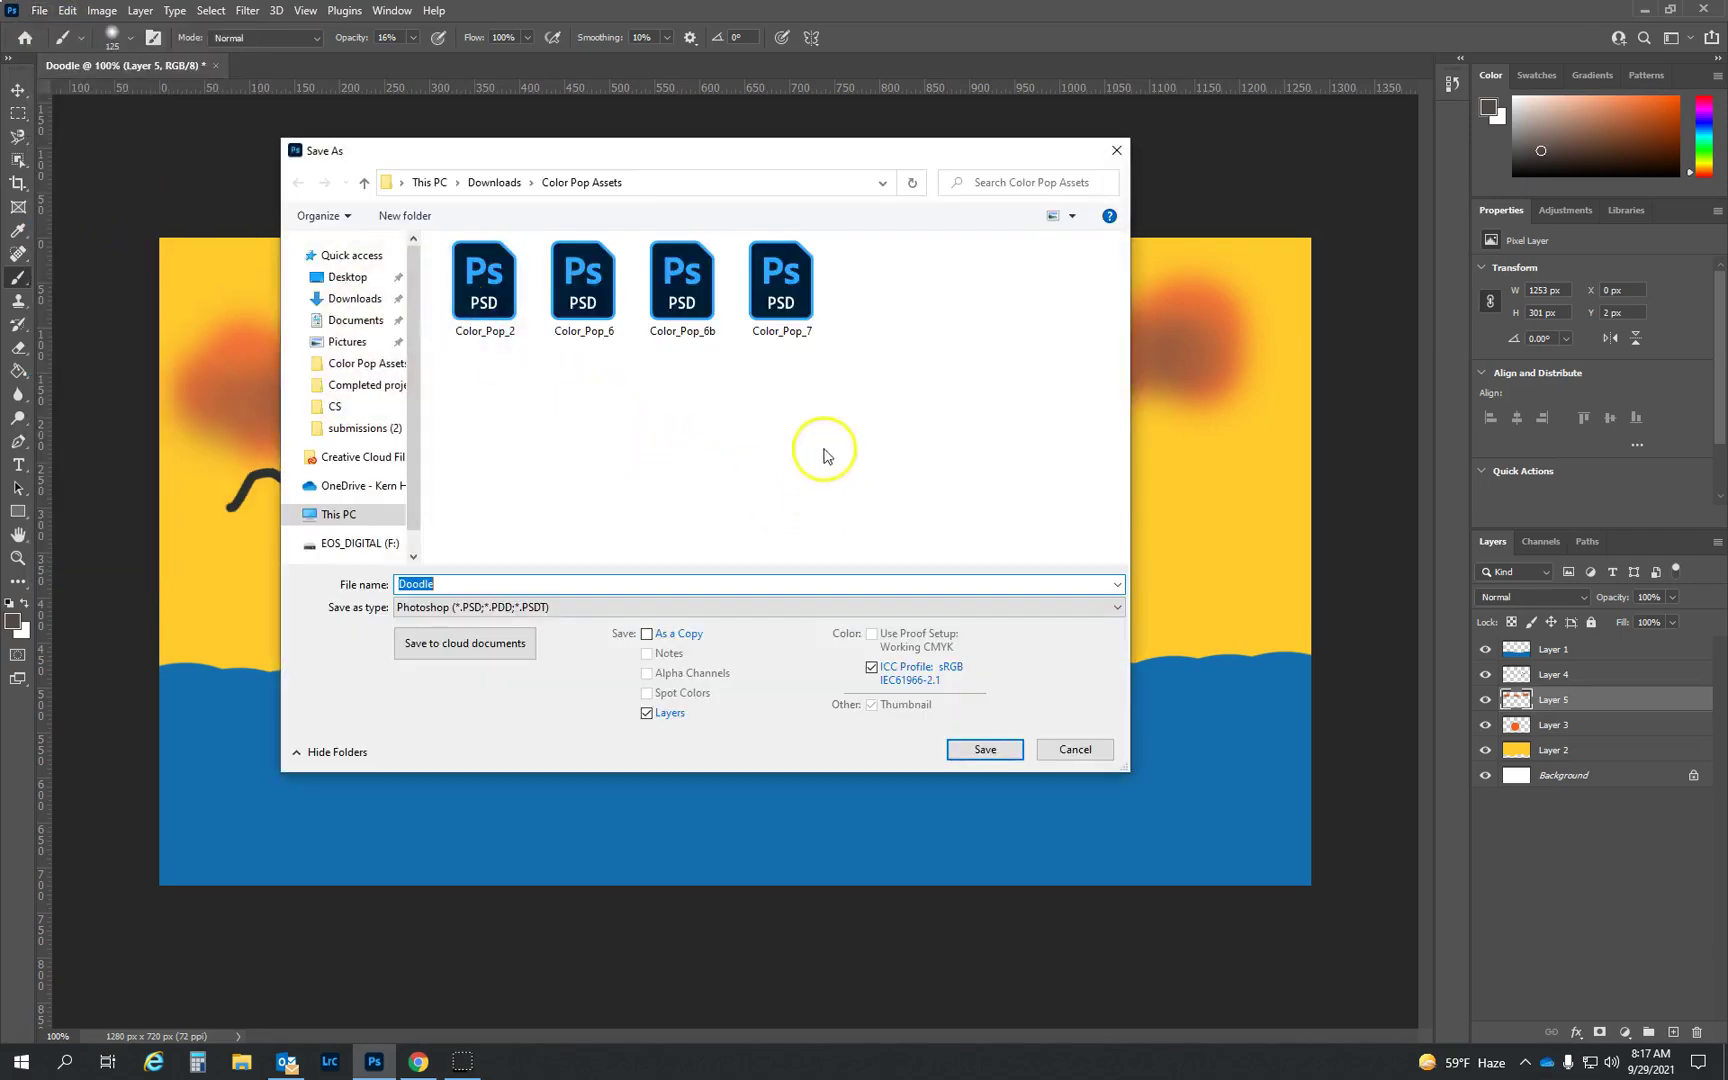
drag(899, 157, 983, 165)
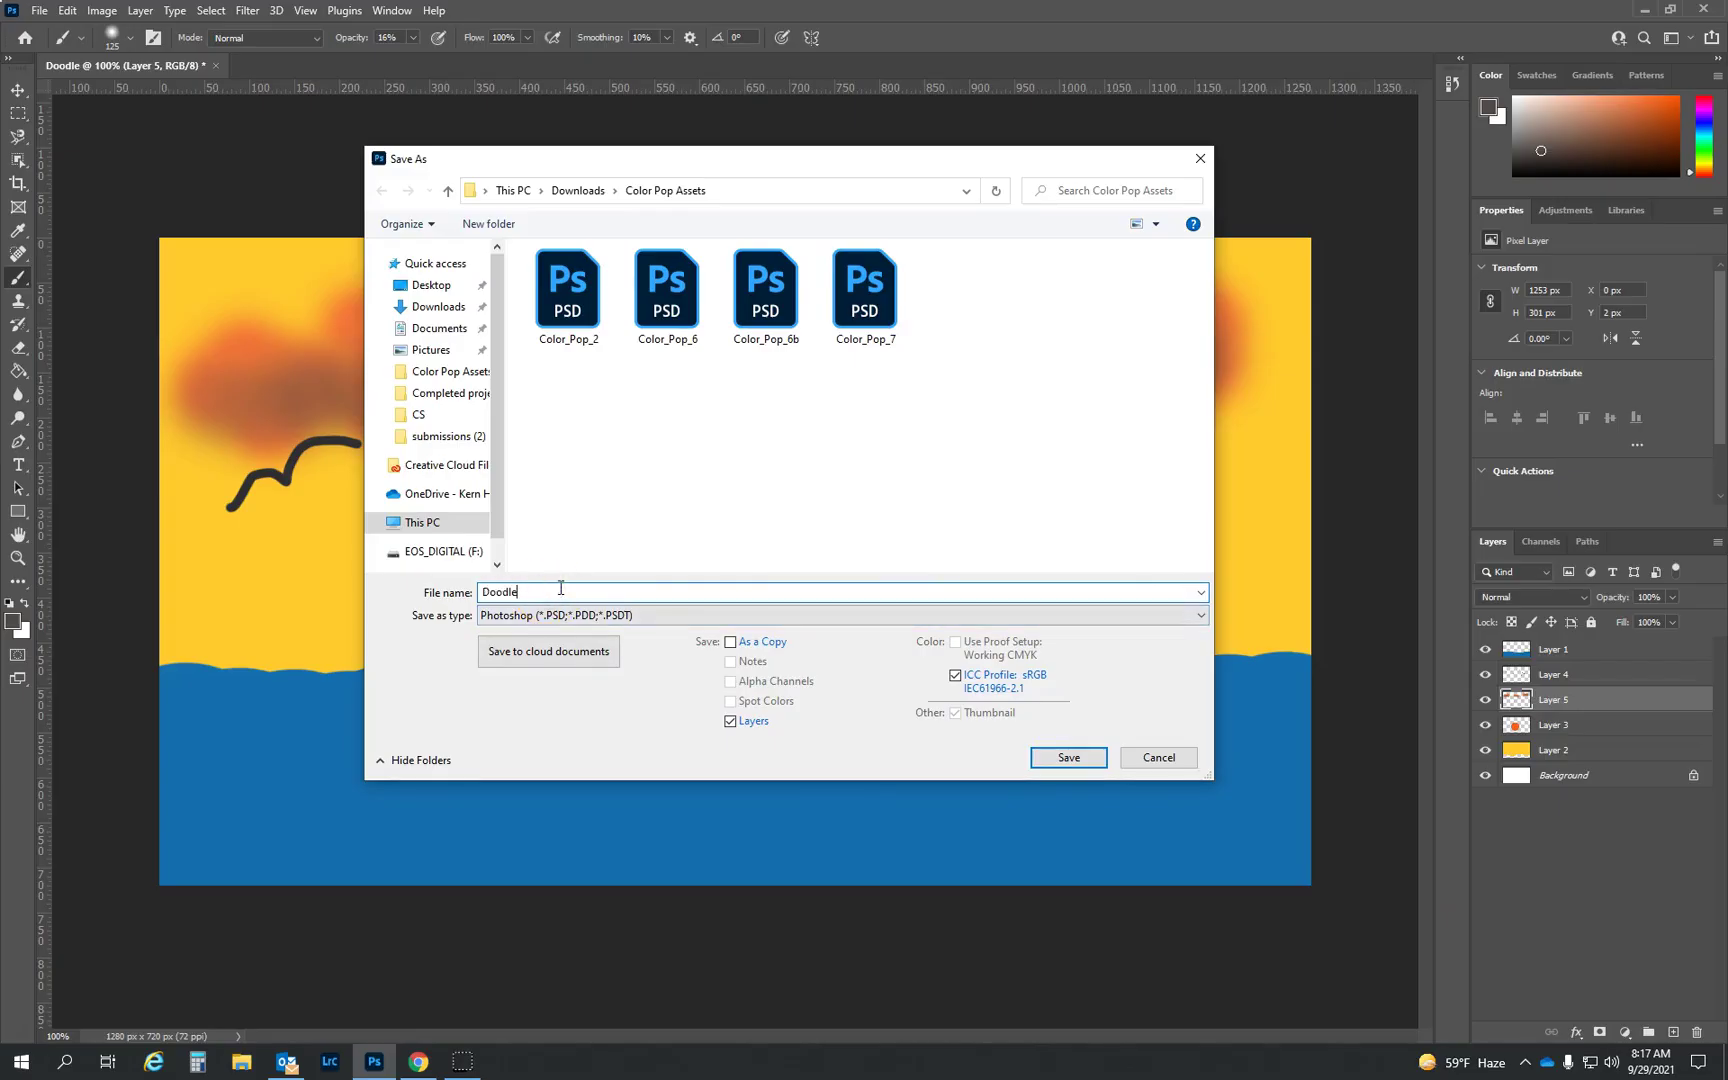
click(1069, 758)
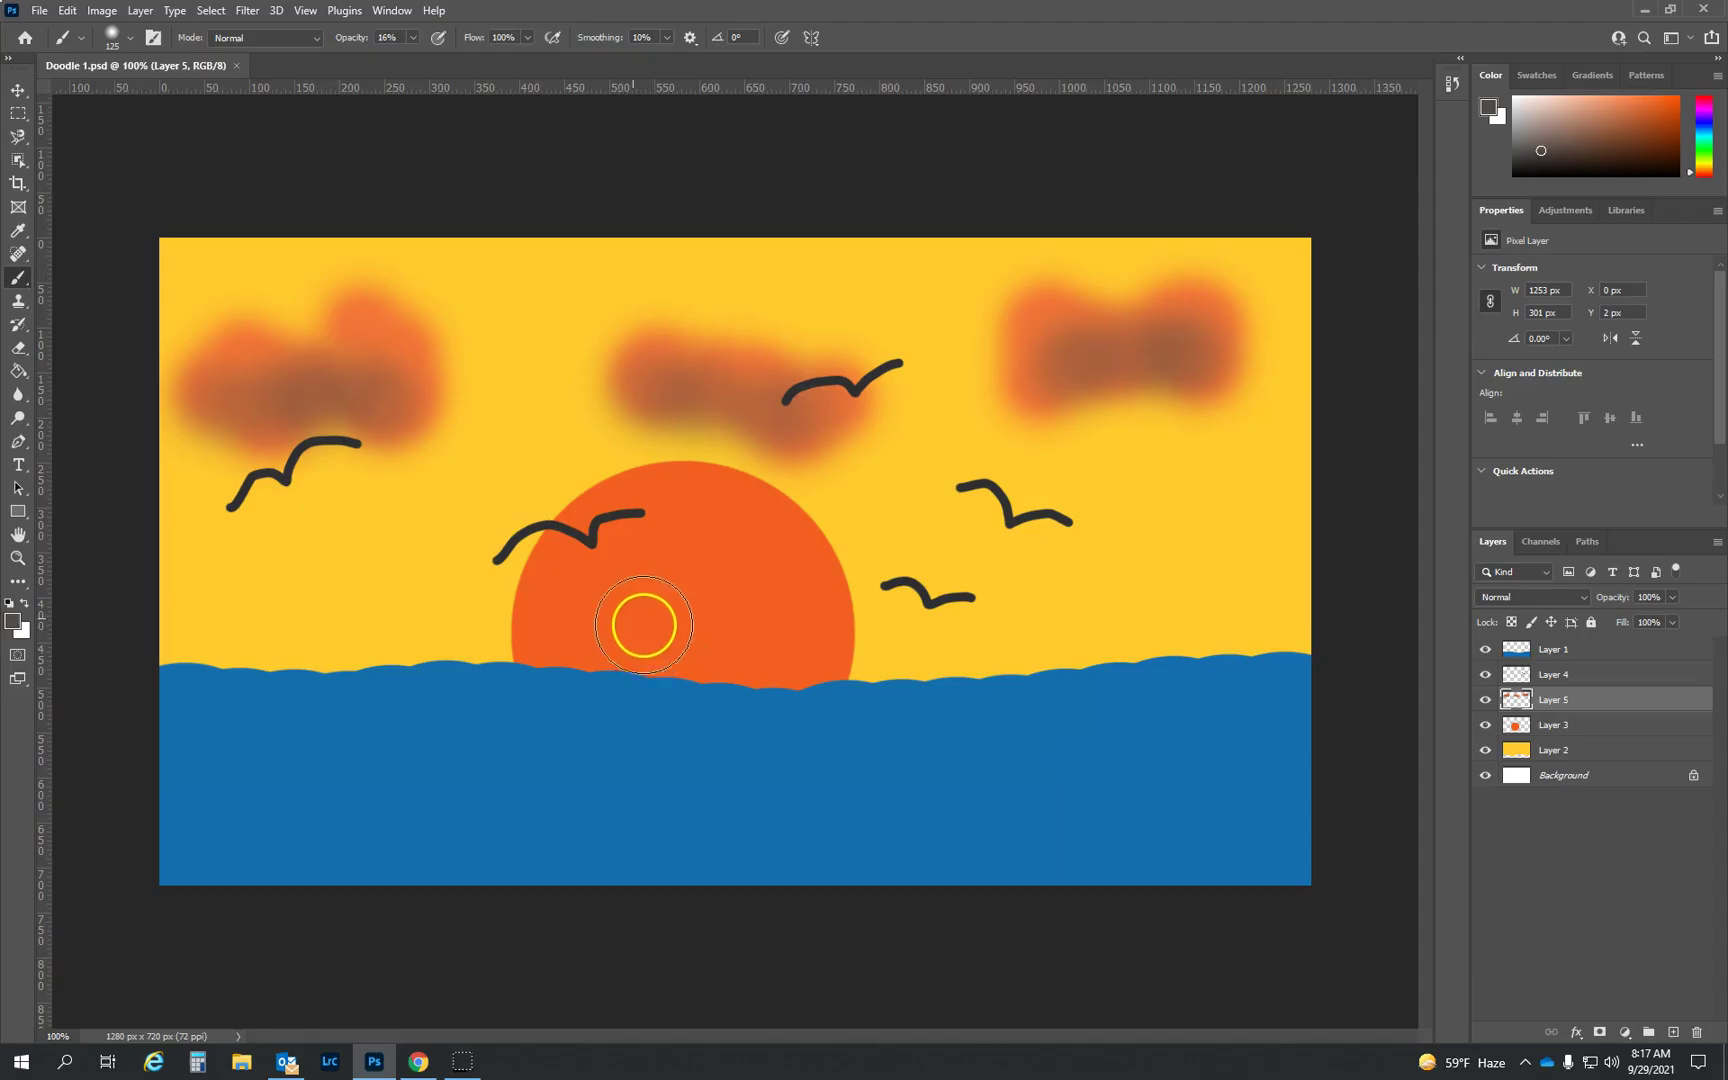
Save a JPEG copy named Doodle 1.jpg with Quality 10 (Maximum).
click(37, 12)
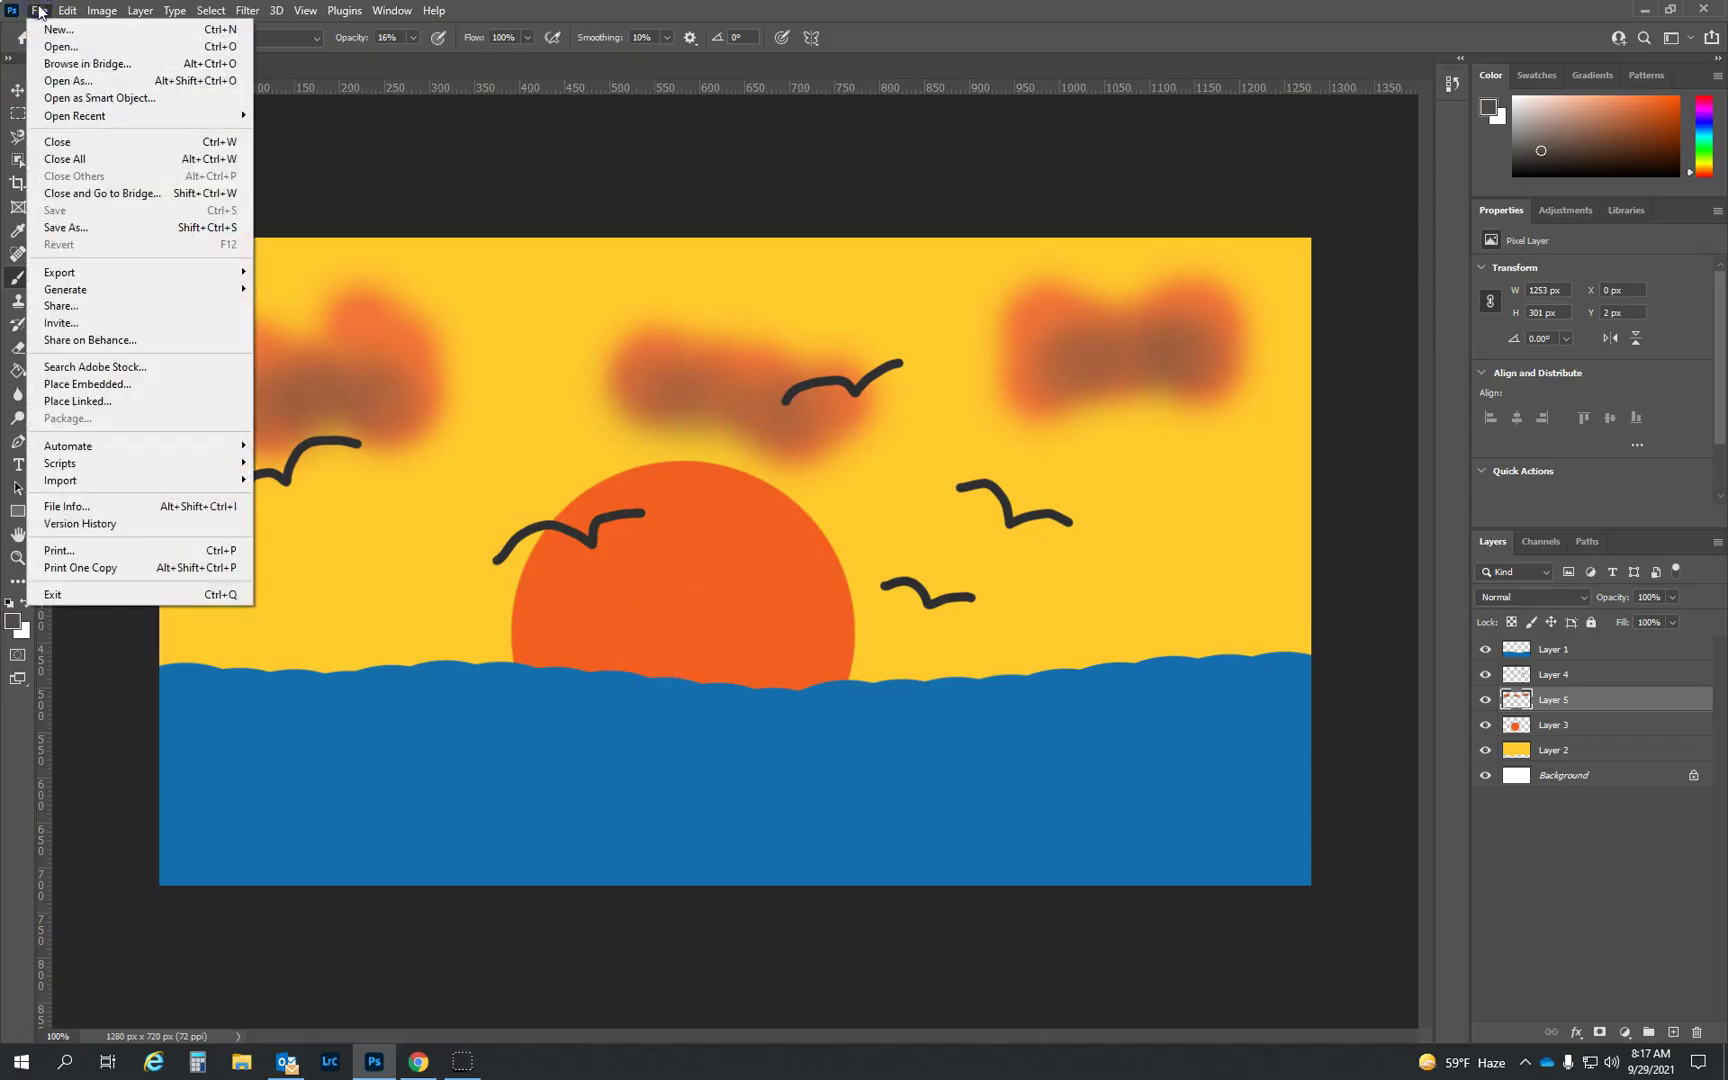
click(73, 228)
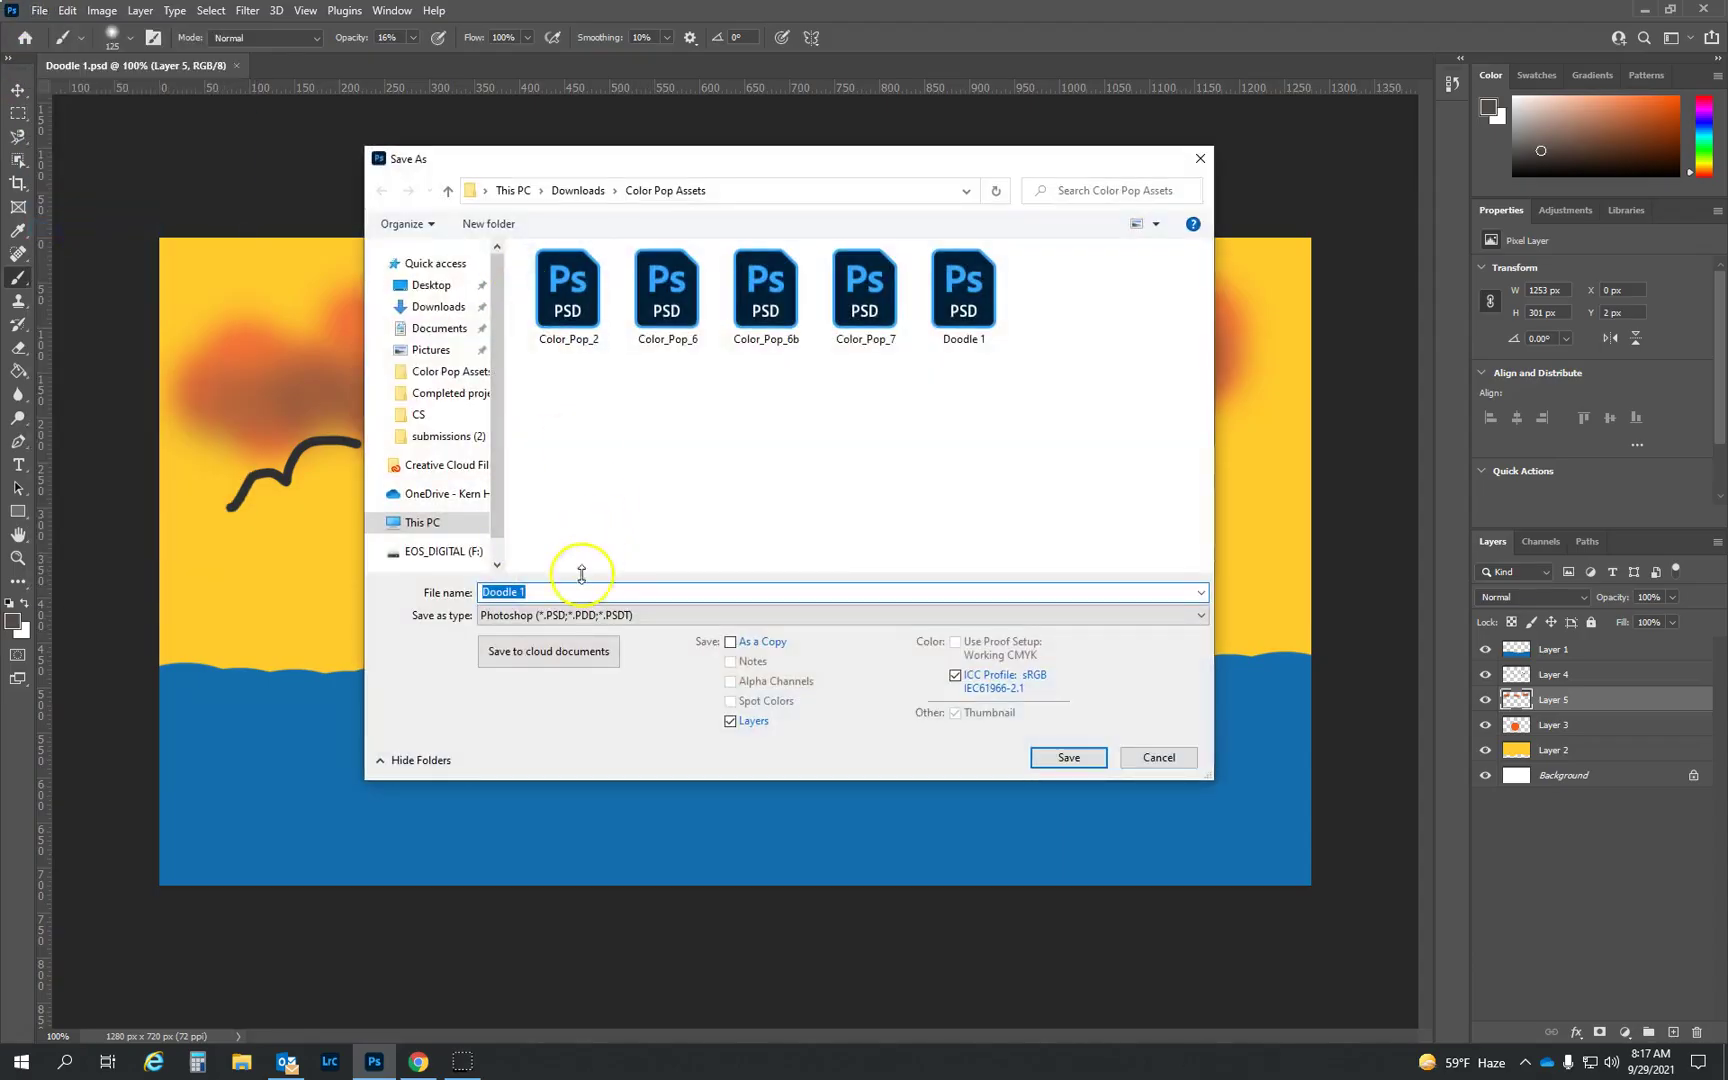
click(559, 614)
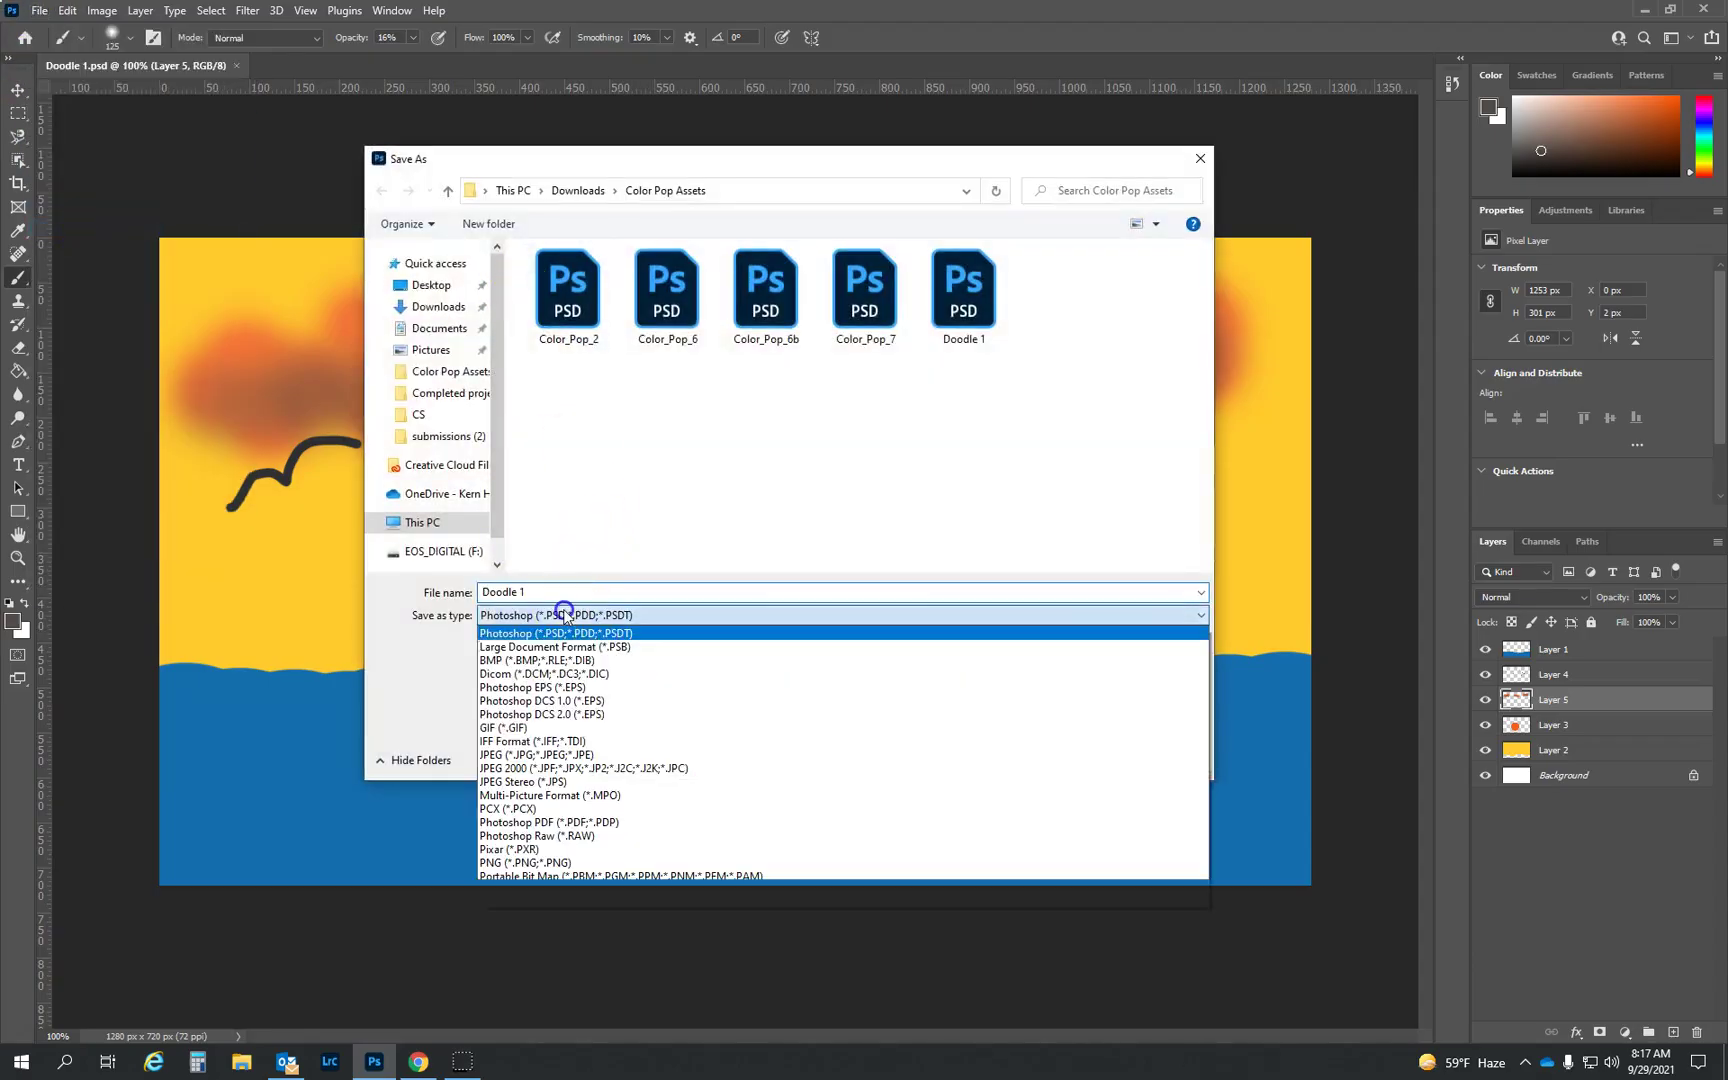
click(536, 754)
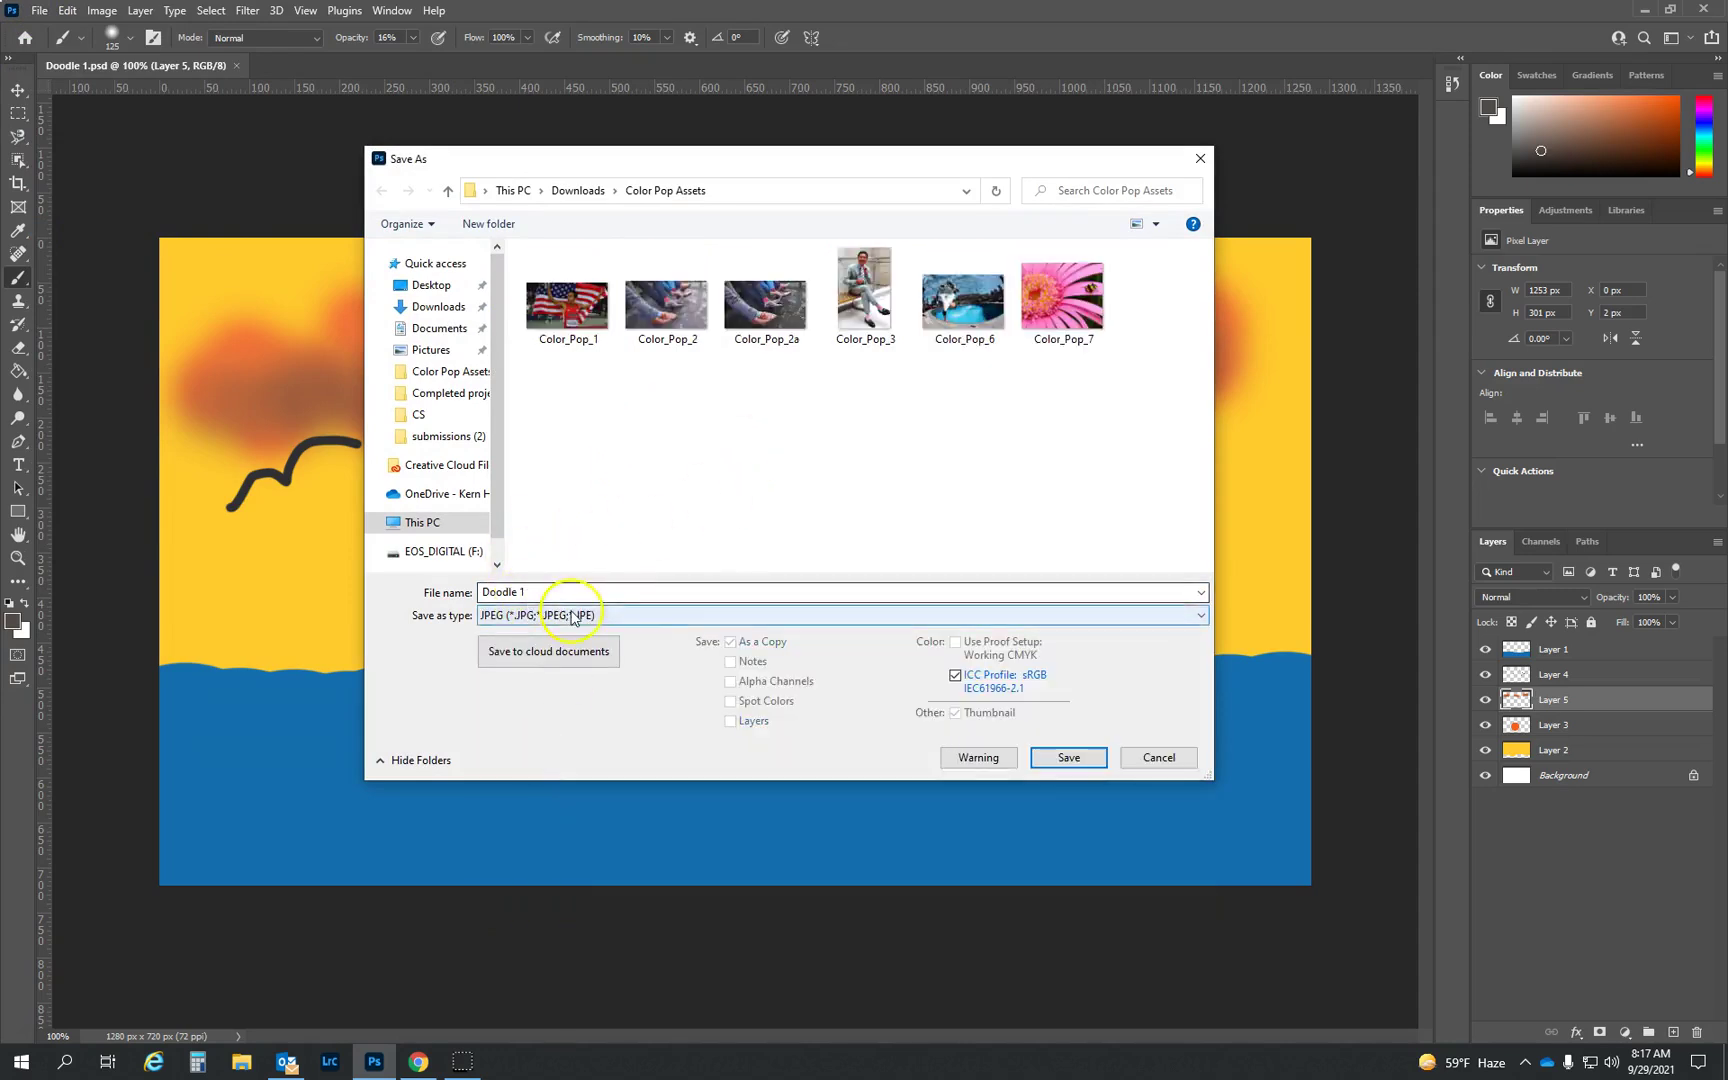
click(1077, 763)
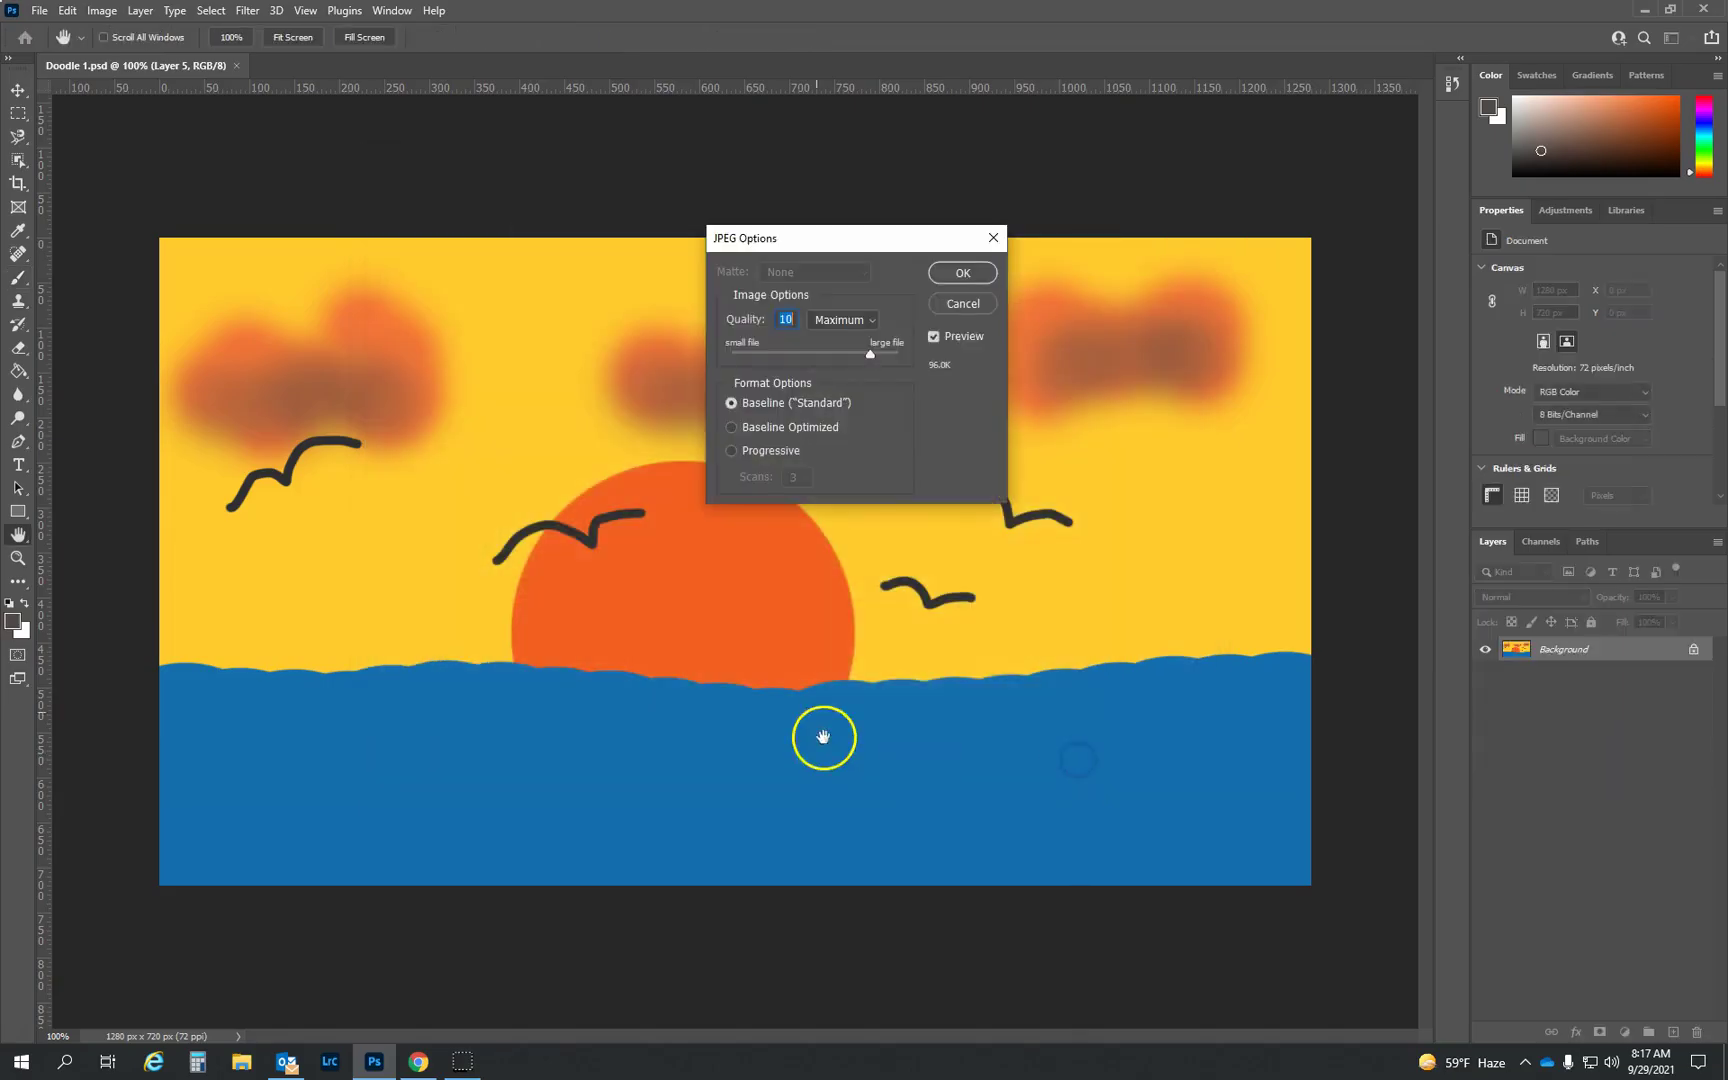
click(960, 274)
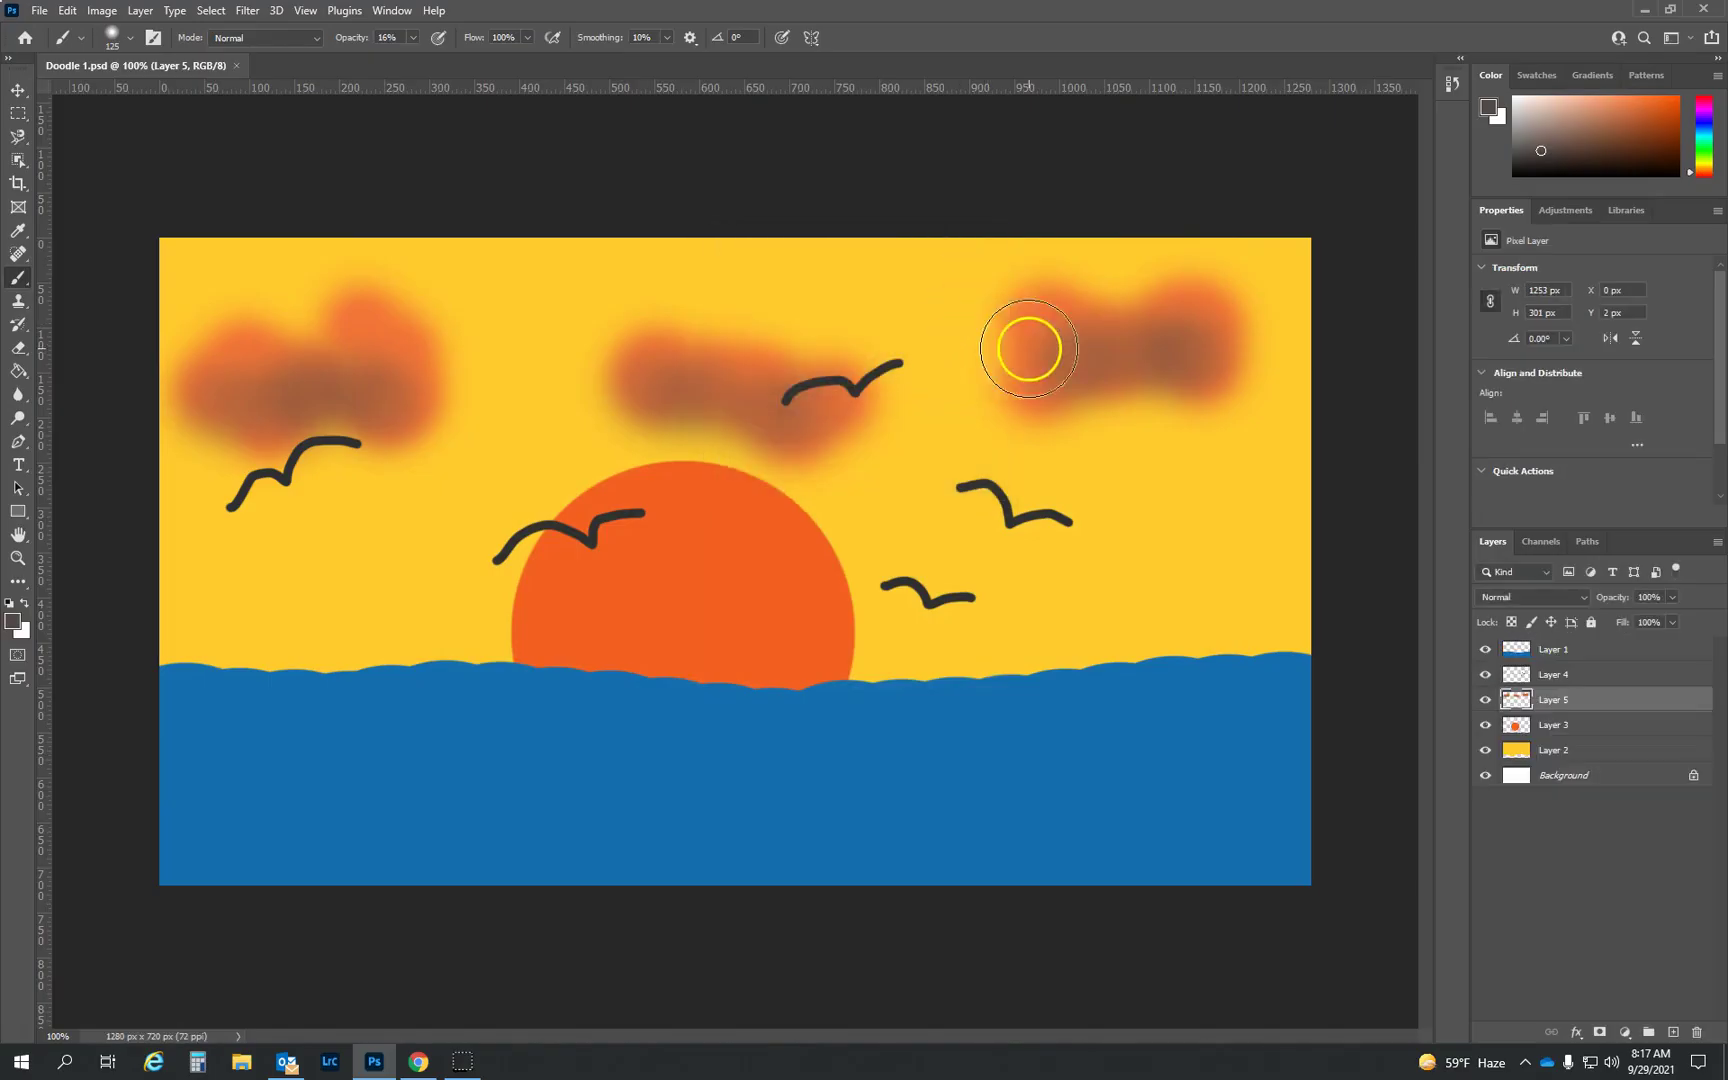
click(954, 470)
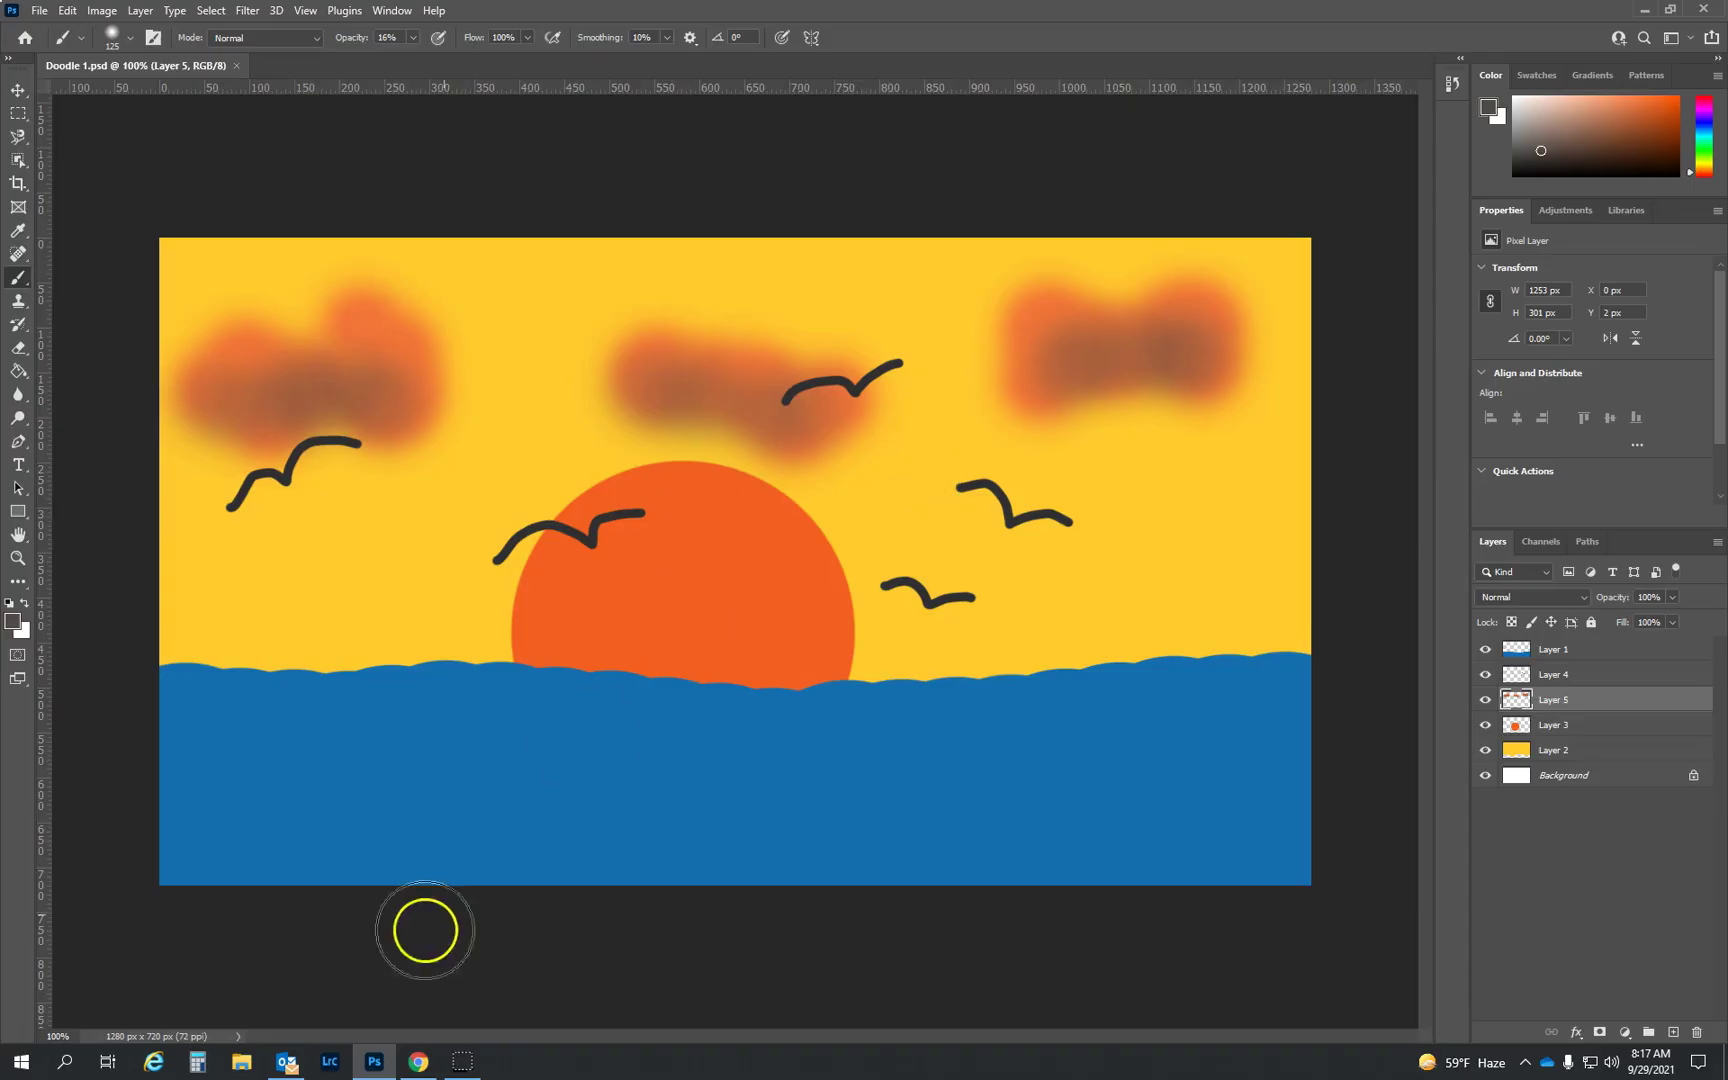